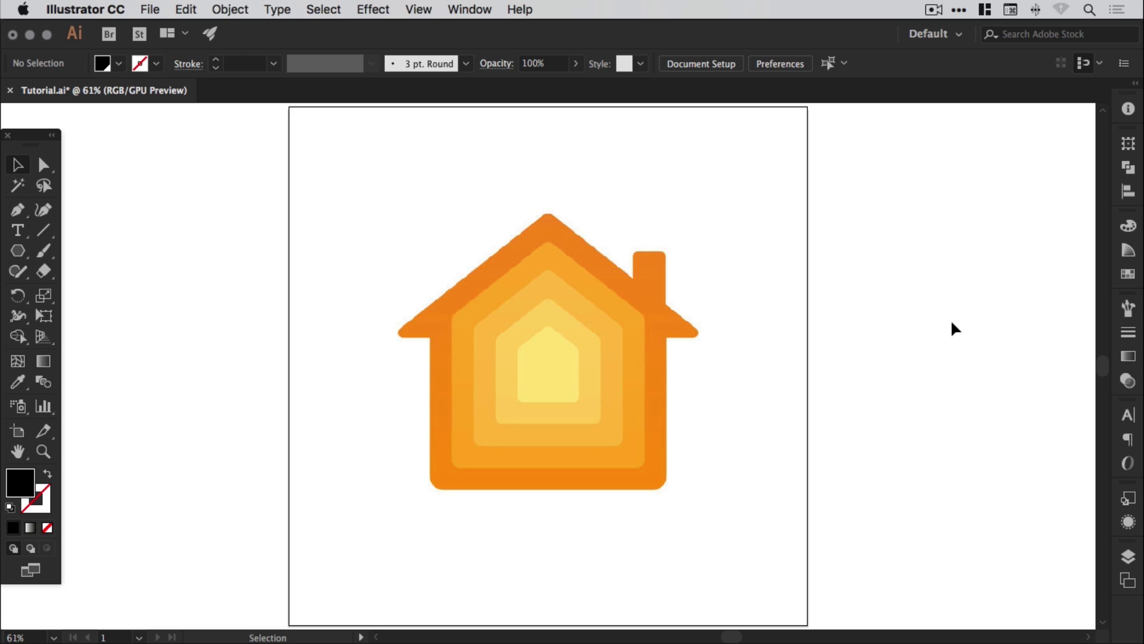
Step: Inspect the house at 100% with guides shown, then return to the fitted artboard view
key("super+equal")
key("super+equal")
key("super+semicolon")
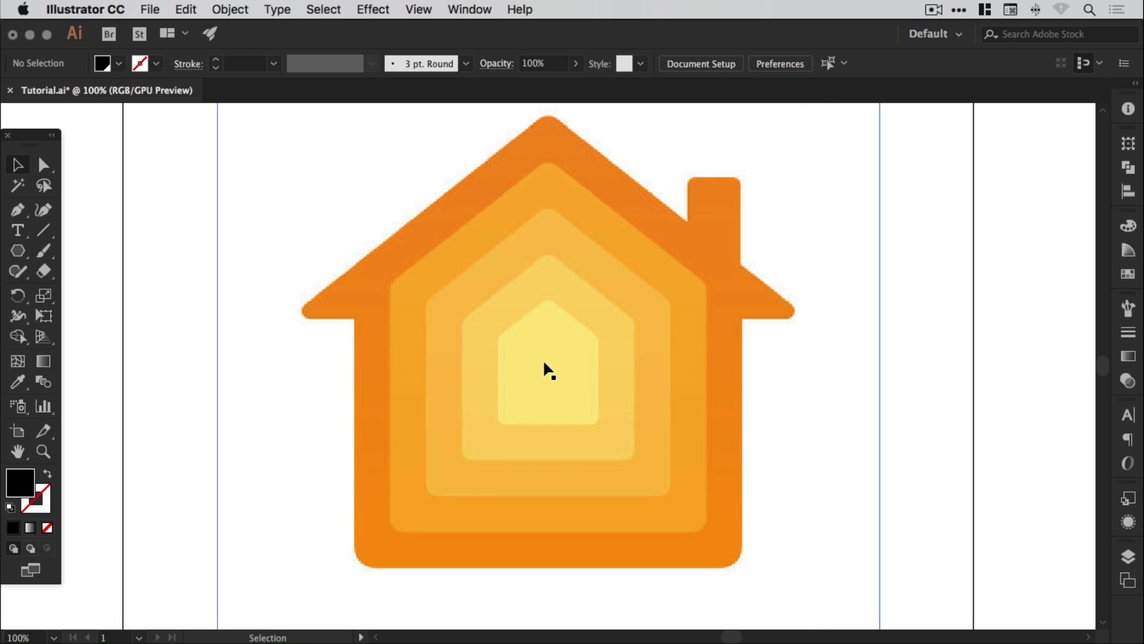
key("super+0")
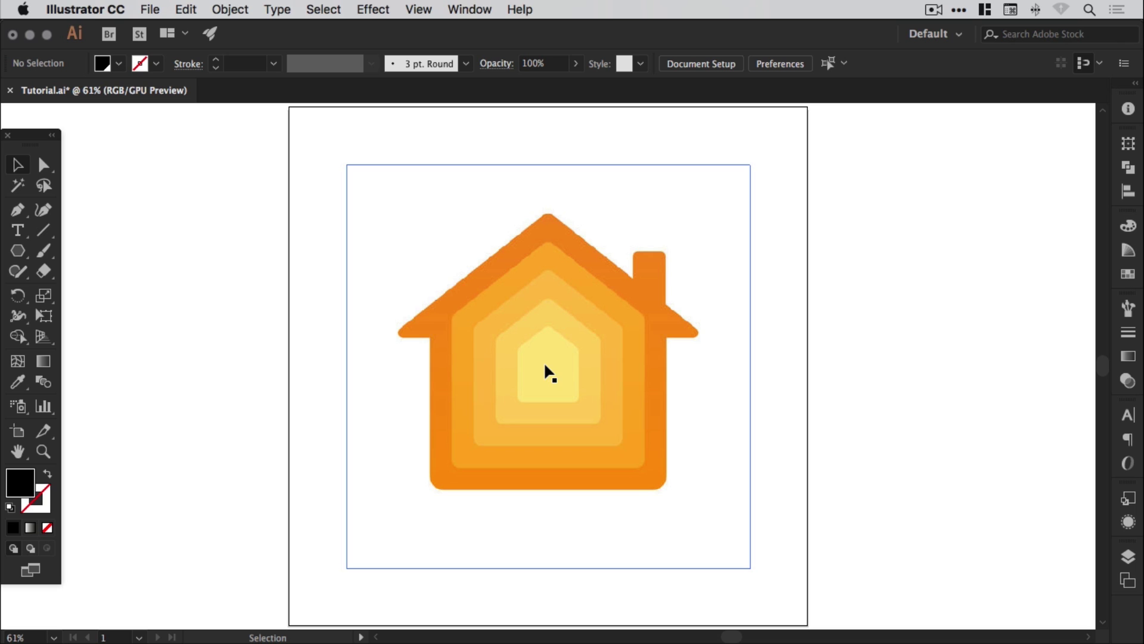
key("super+semicolon")
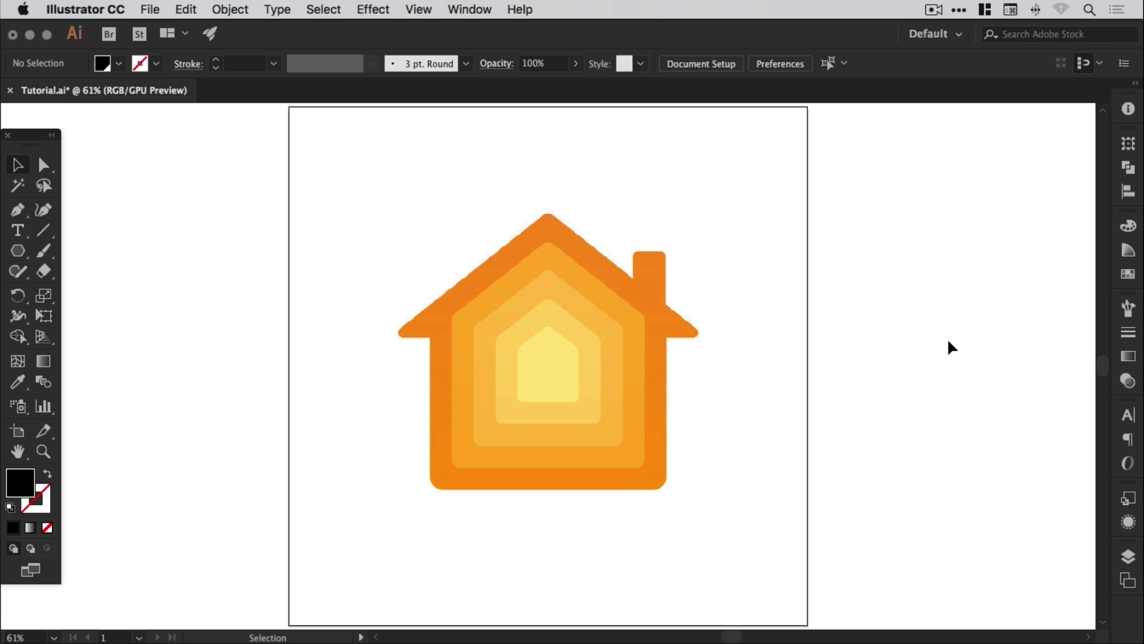
Step: Sample the house's orange into a global swatch, then delete it and reset the fill to black
left_click(1128, 274)
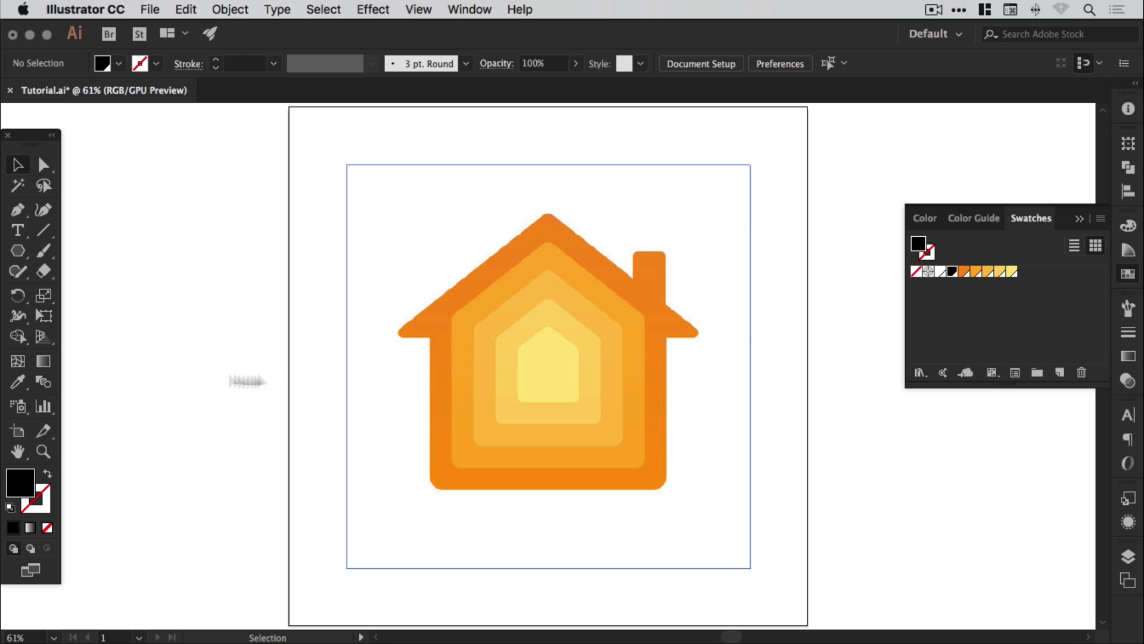
left_click(18, 385)
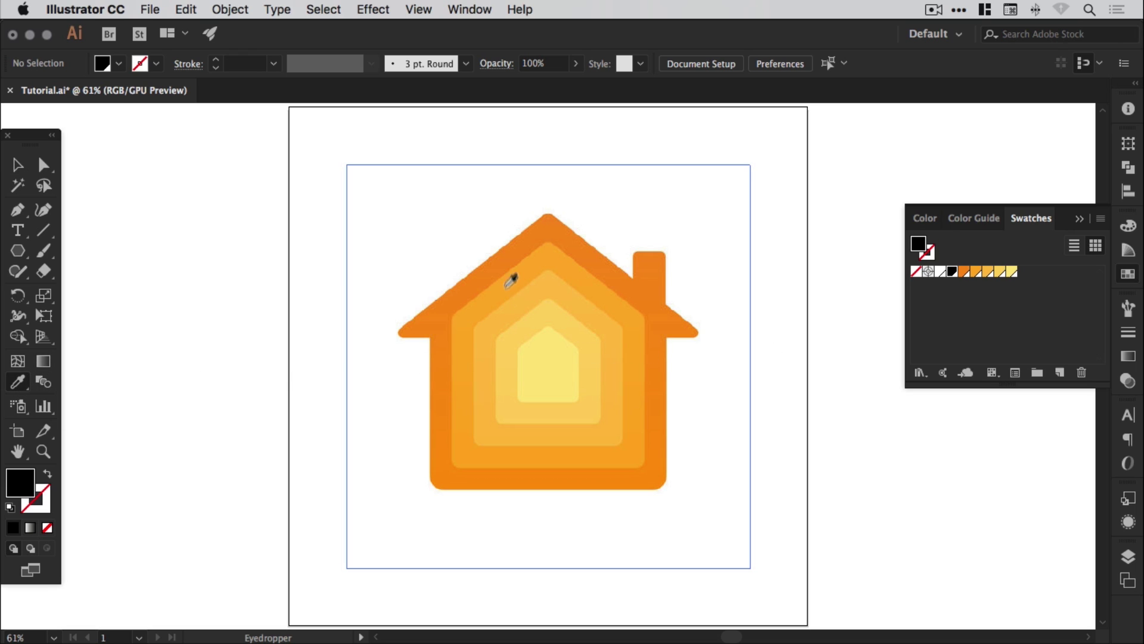
left_click(490, 269)
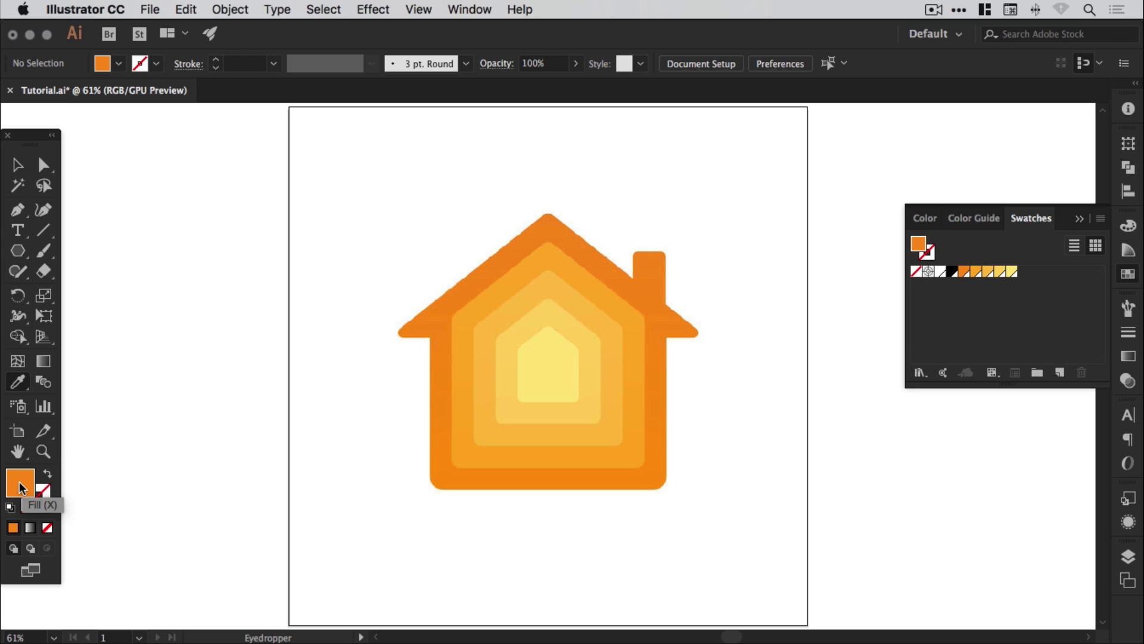
key("x")
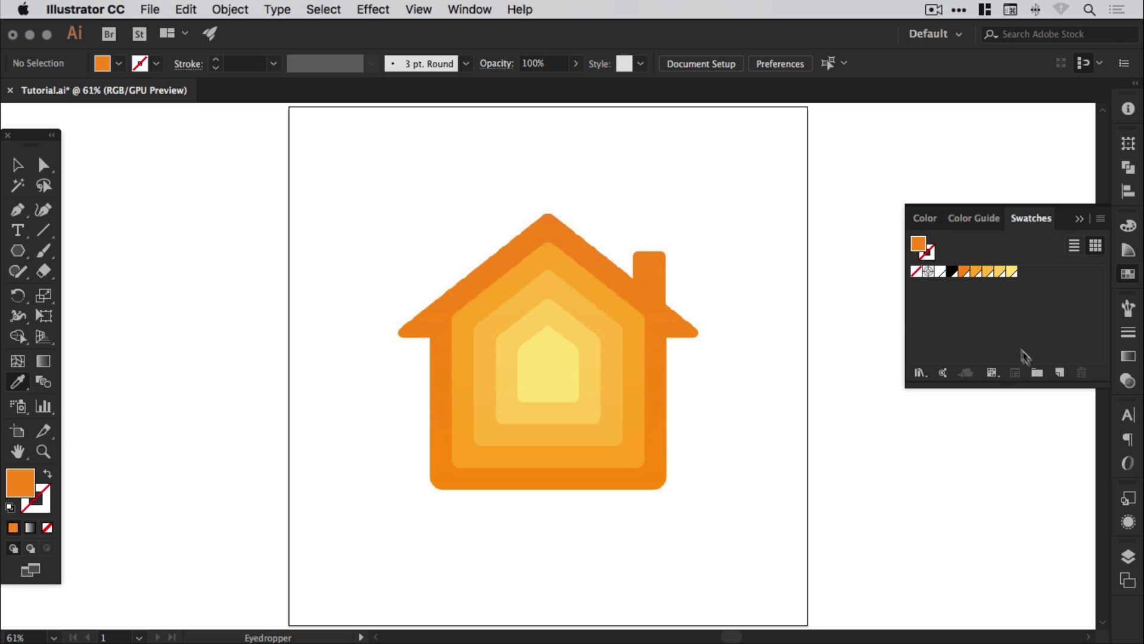
left_click(1060, 372)
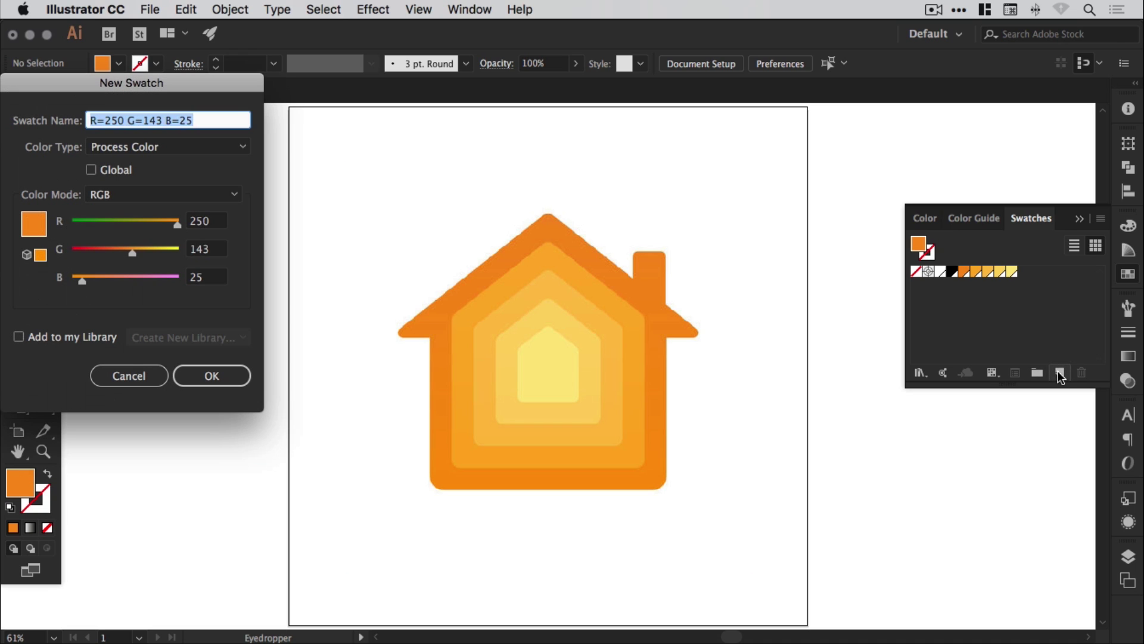
left_click(109, 169)
left_click(210, 376)
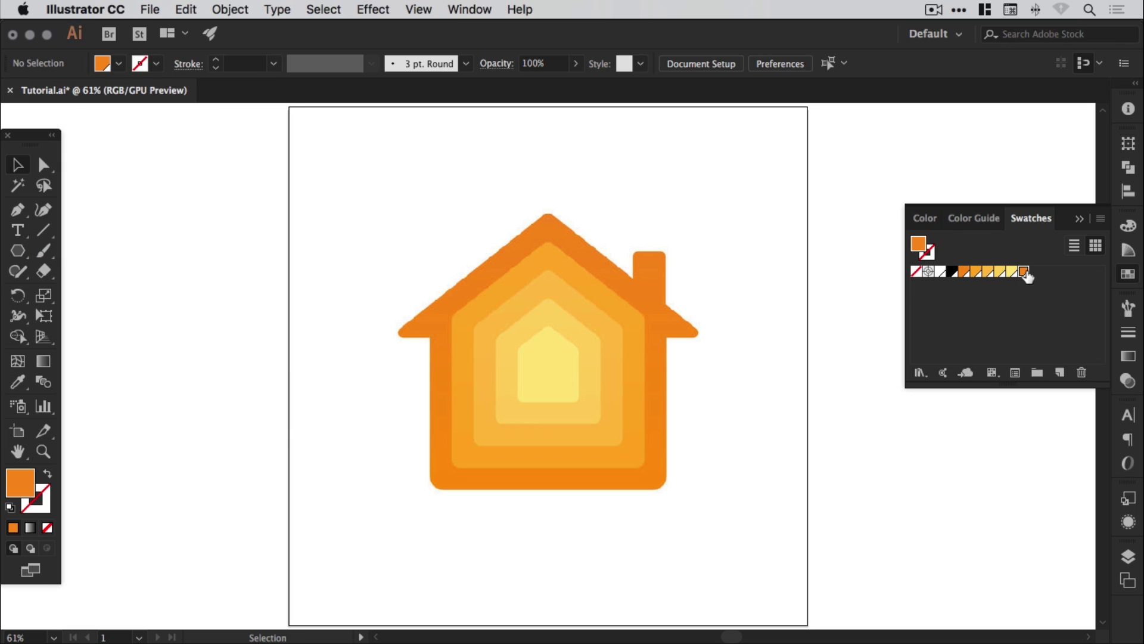
left_click_drag(1024, 272, 1081, 373)
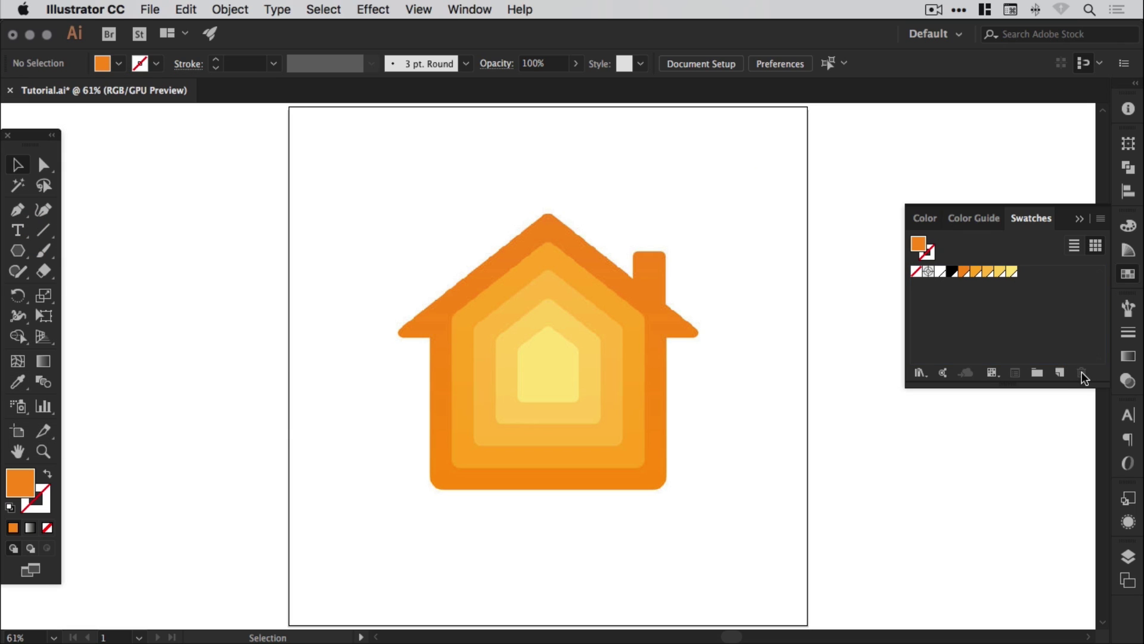
left_click(952, 272)
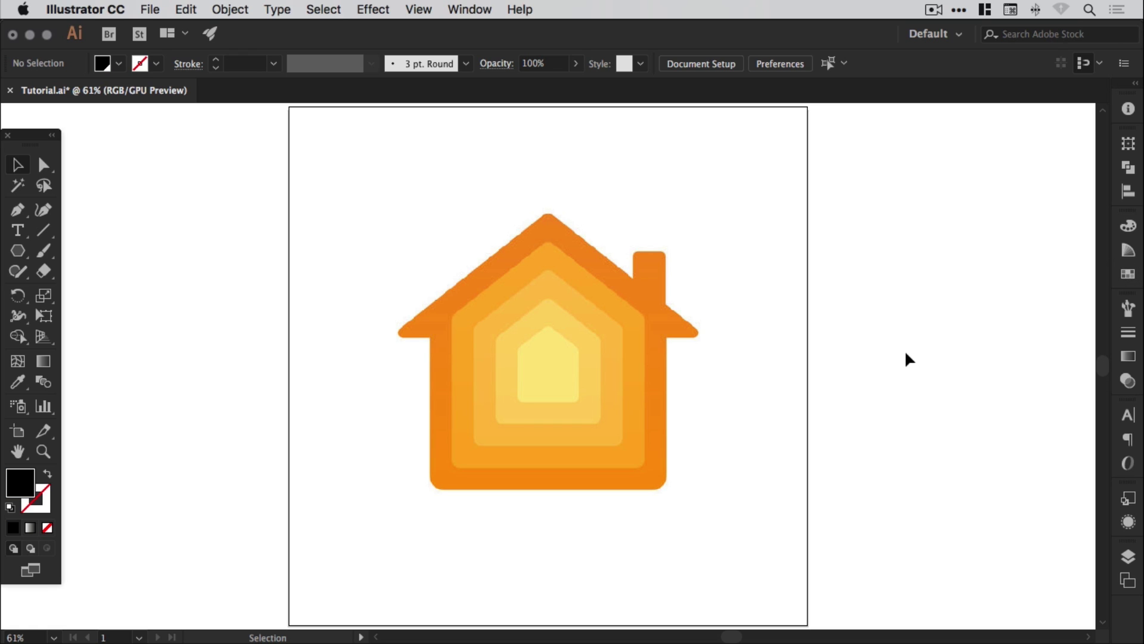
Step: Create a black five-sided polygon with a 50 px radius
left_click(14, 249)
left_click(59, 253)
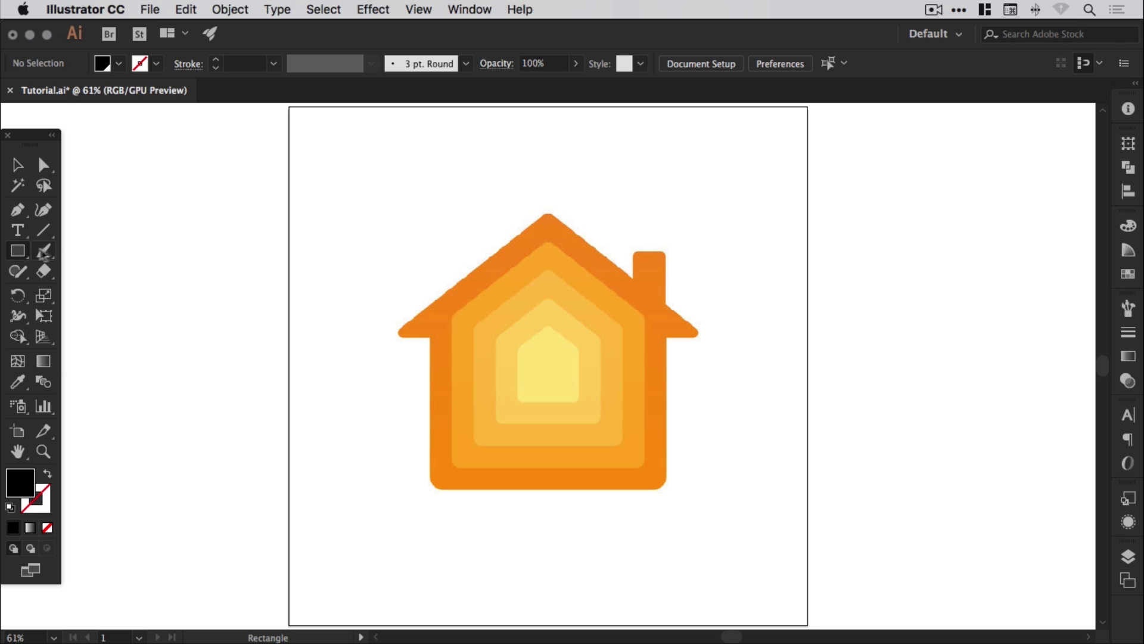
left_click(20, 253)
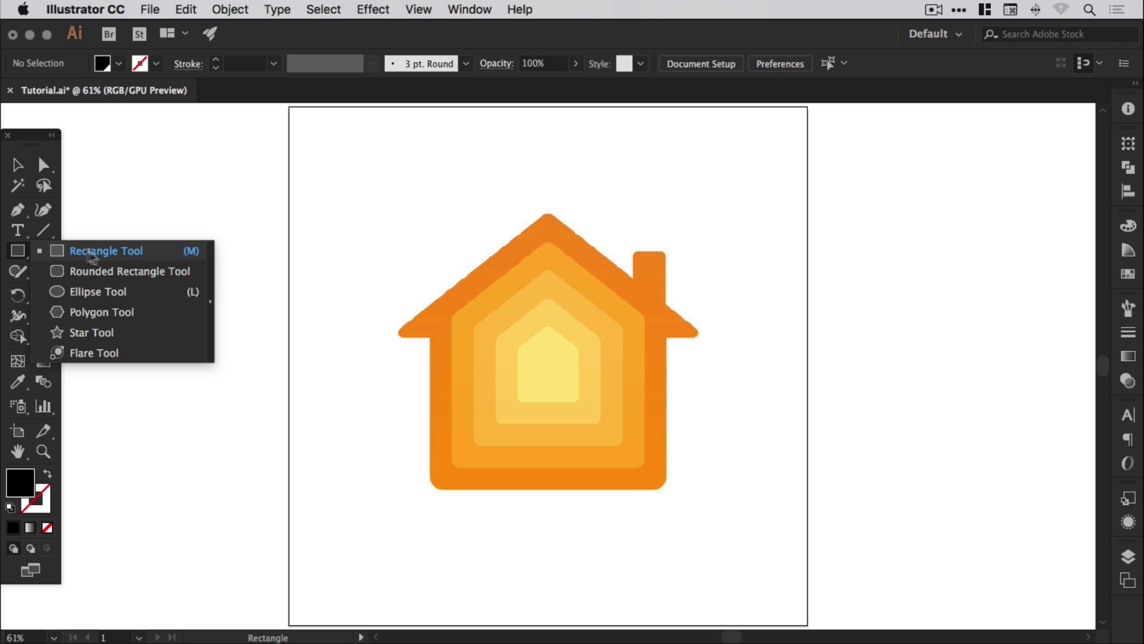
left_click(101, 313)
left_click(377, 383)
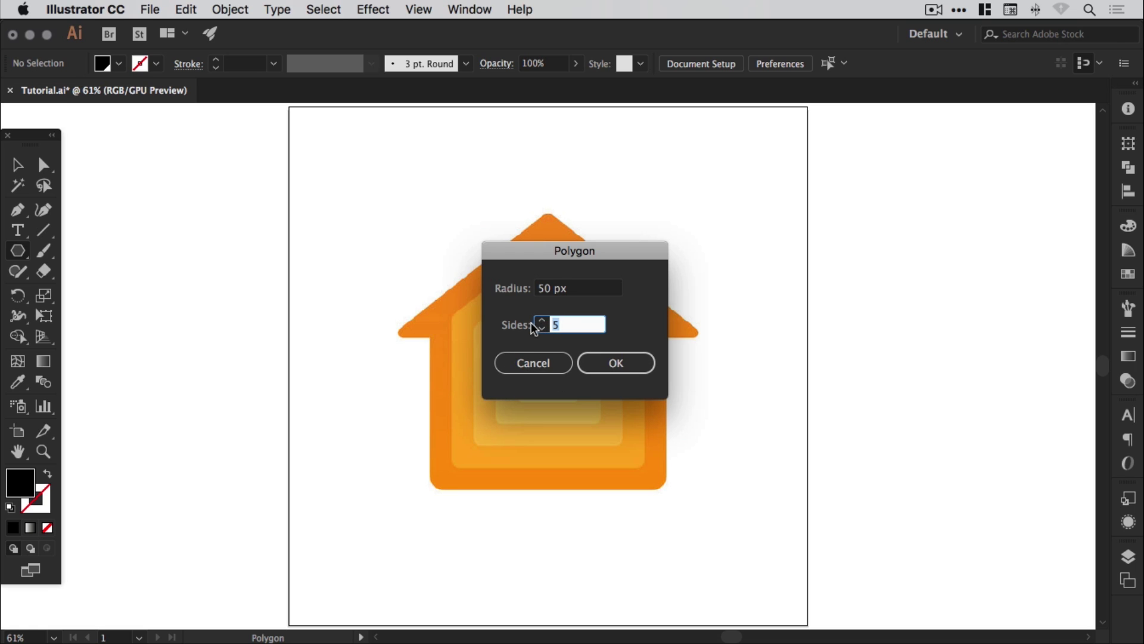
left_click(617, 363)
Step: Move the pentagon onto the house and enlarge it to cover the orange shape
key("v")
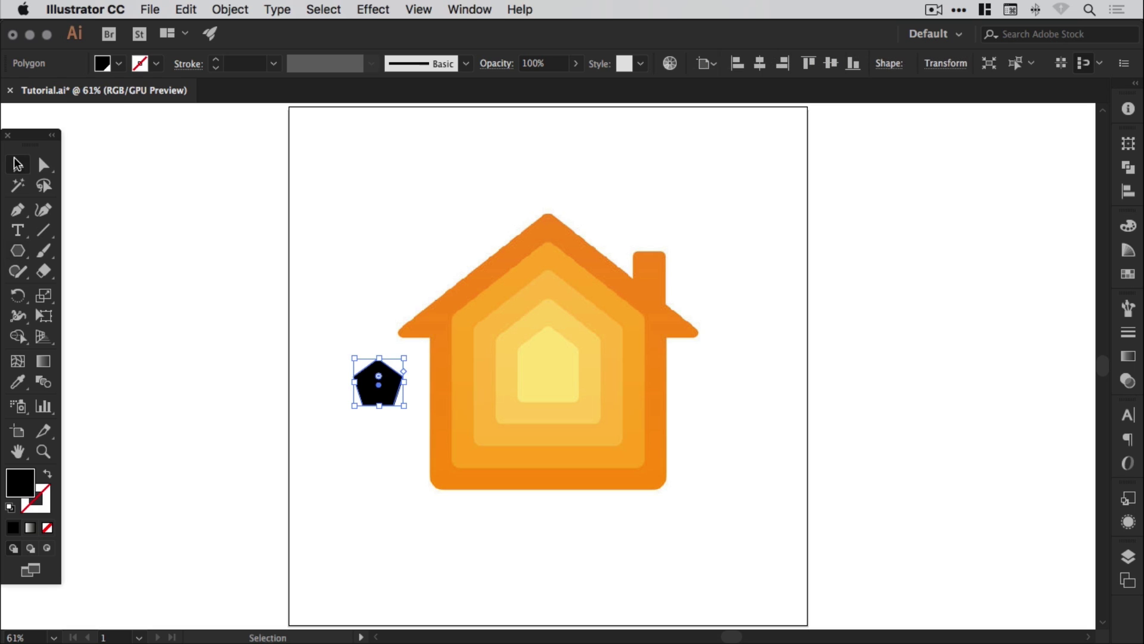
left_click_drag(394, 396, 465, 480)
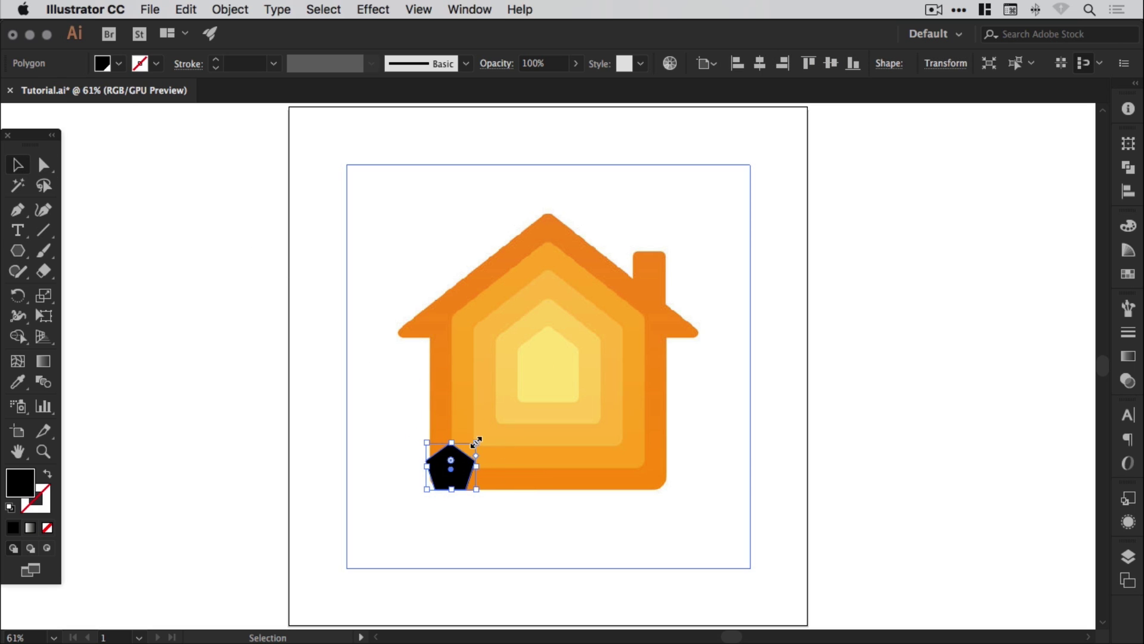
left_click_drag(476, 441, 717, 166)
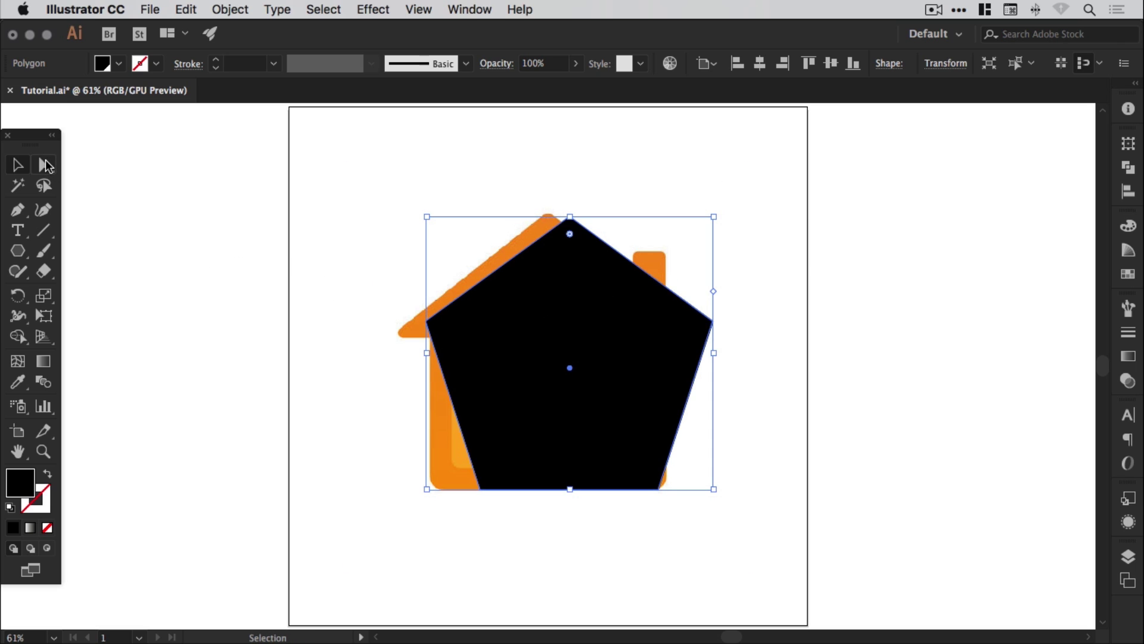
Step: Align the pentagon's bottom anchors vertically under the left and right anchors to form straight walls
left_click(47, 166)
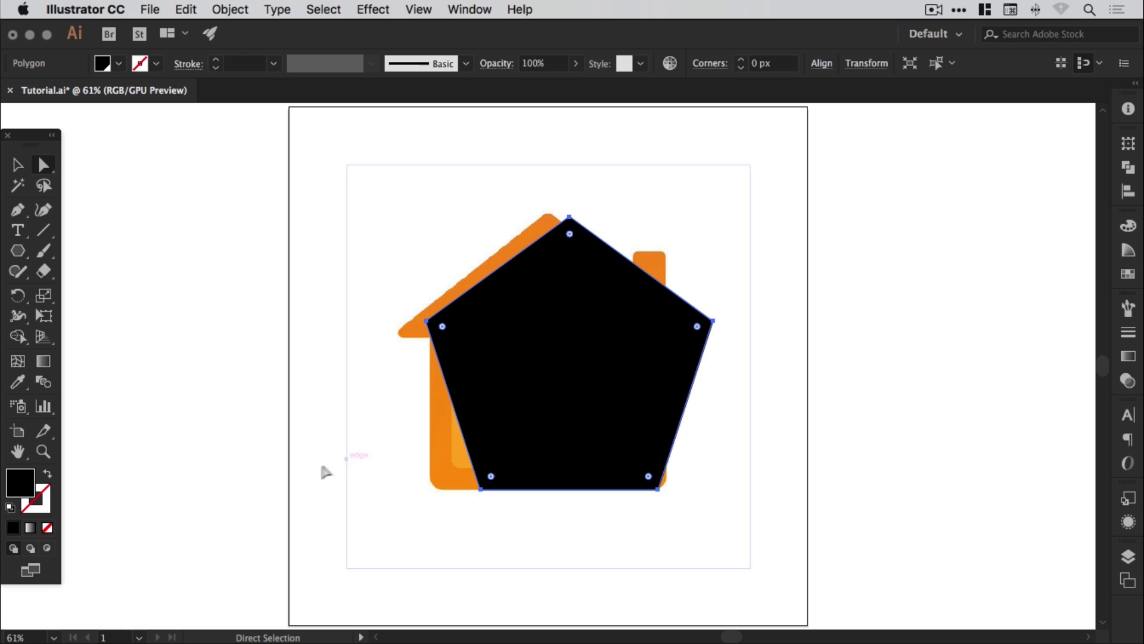
left_click(278, 379)
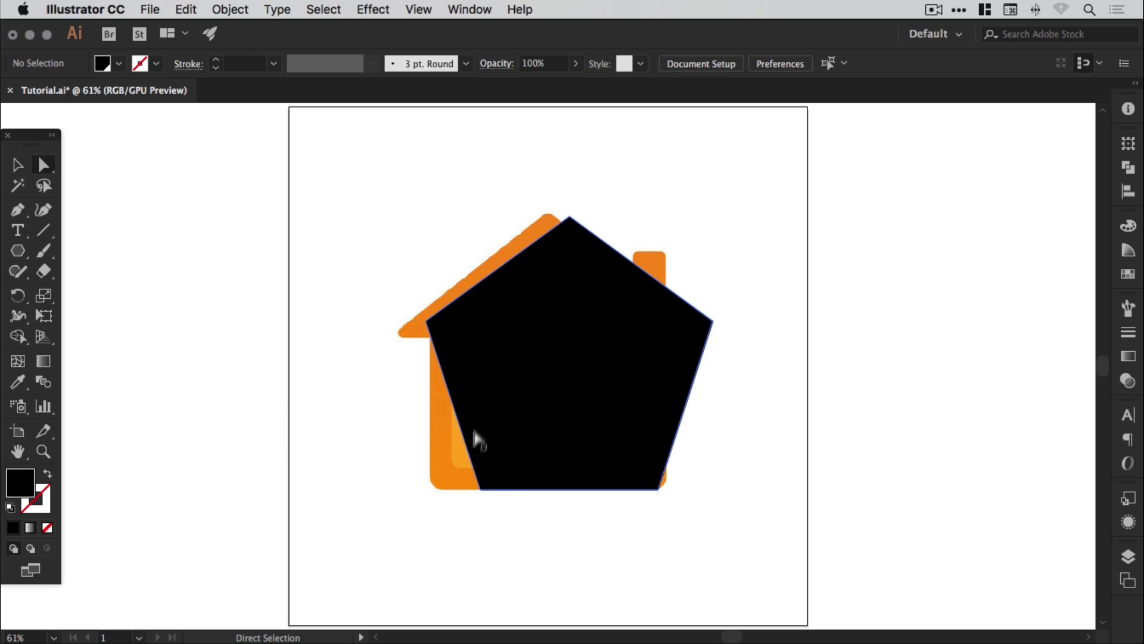
left_click(482, 490)
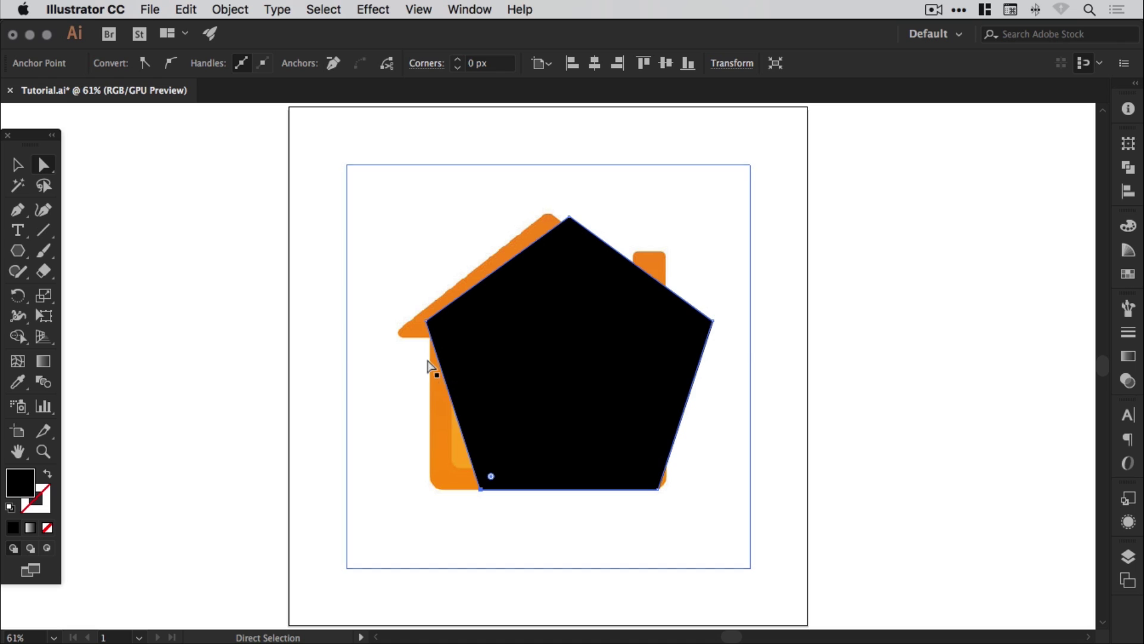
left_click(426, 321, "shift")
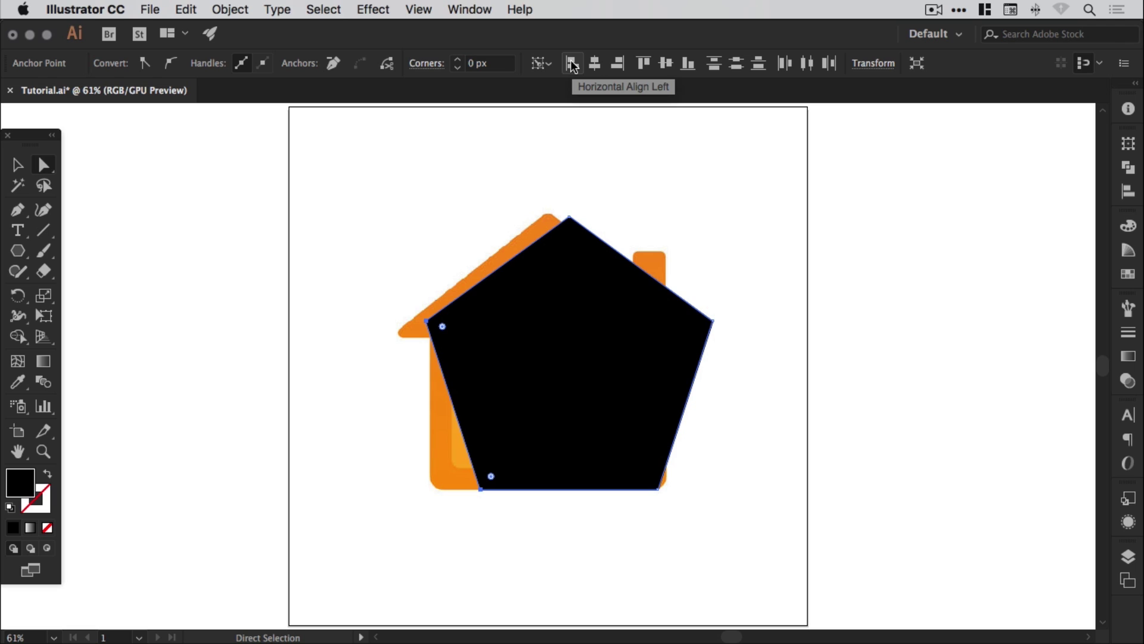
left_click(1127, 191)
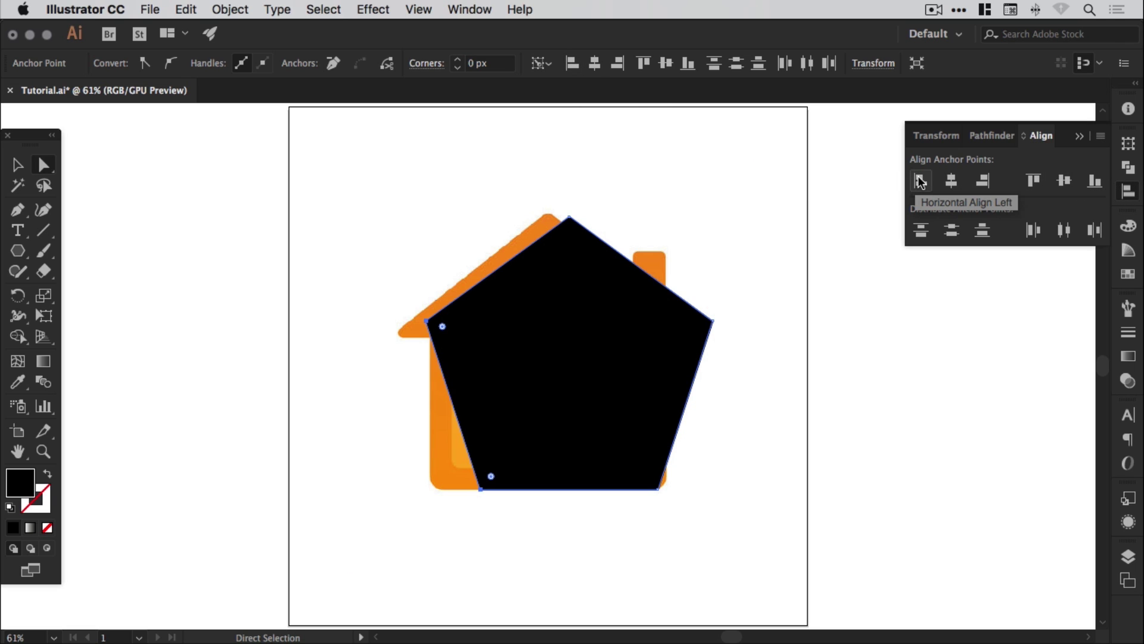
left_click(921, 182)
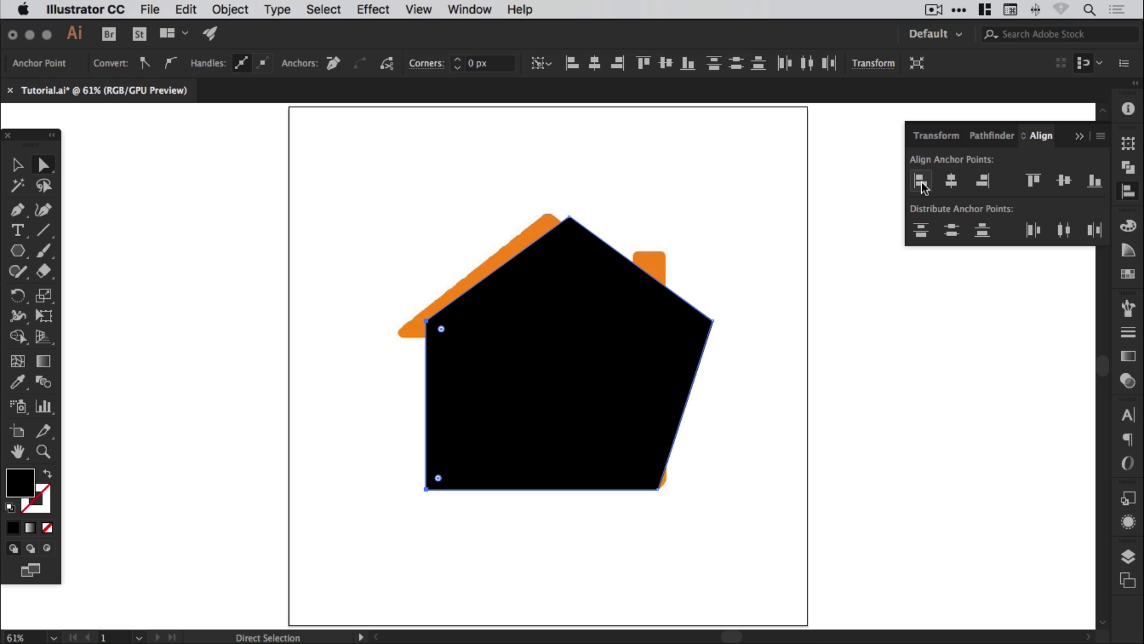
left_click(657, 490)
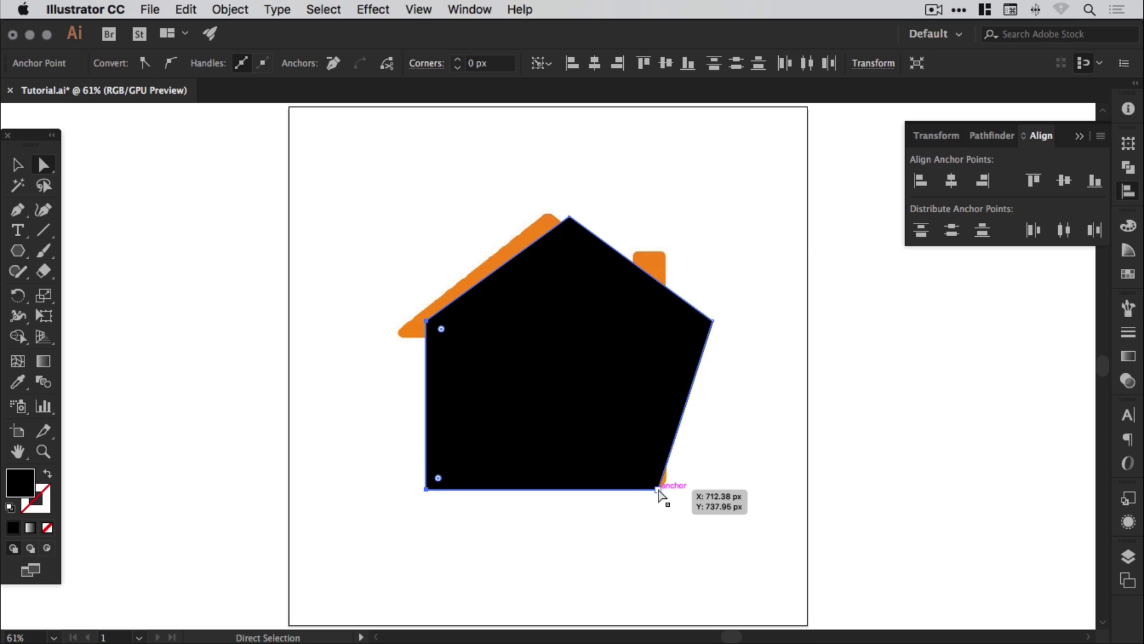
left_click(714, 321, "shift")
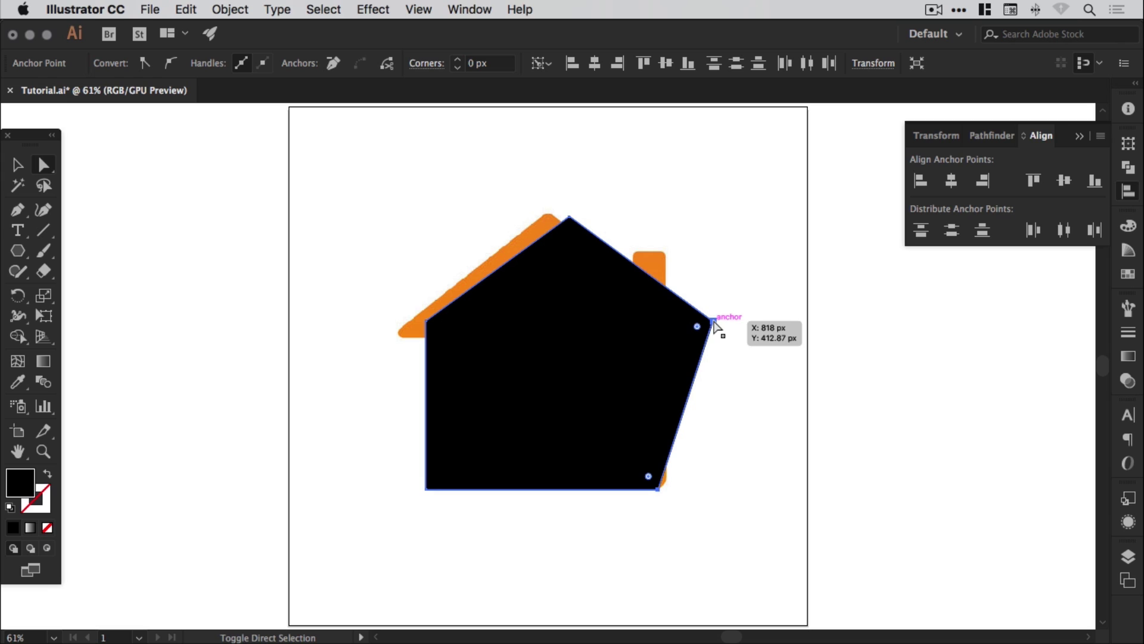
left_click(984, 182)
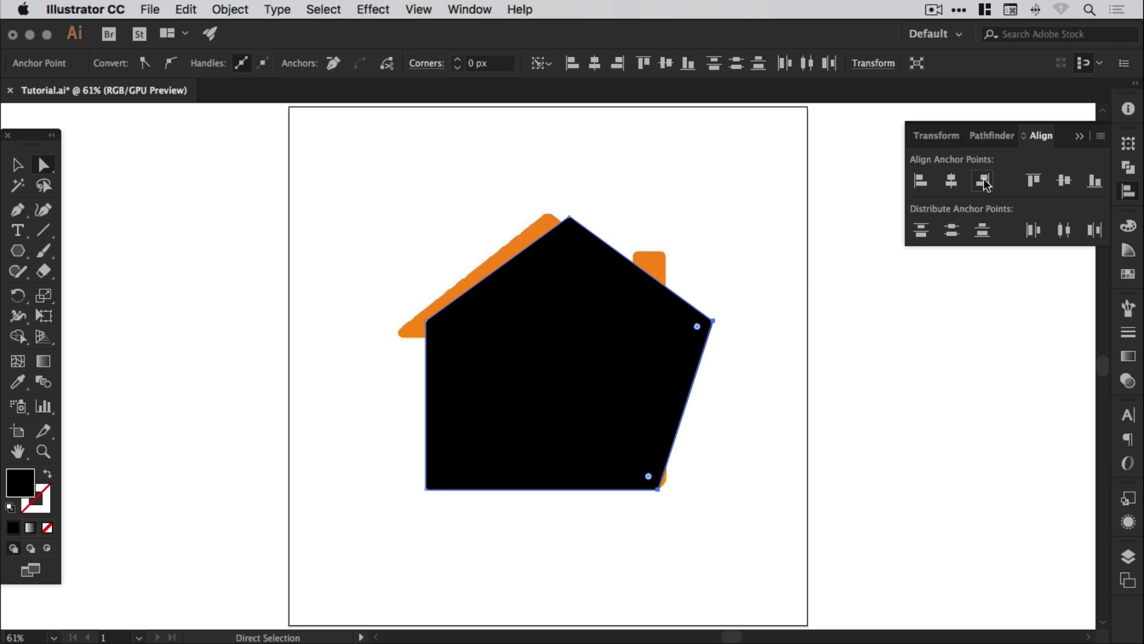
Step: Narrow and slightly shorten the black shape to match the orange house outline
key("v")
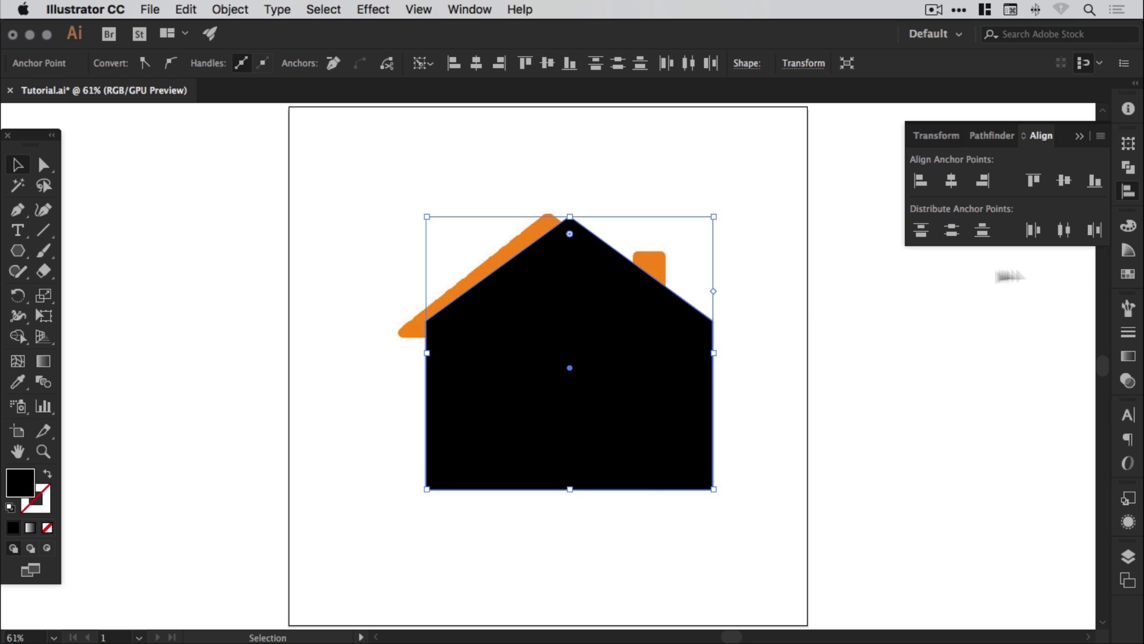
left_click_drag(715, 353, 665, 352)
mouse_move(427, 354)
left_mouse_down()
mouse_move(447, 354)
mouse_move(429, 354)
left_mouse_up()
left_click(447, 353)
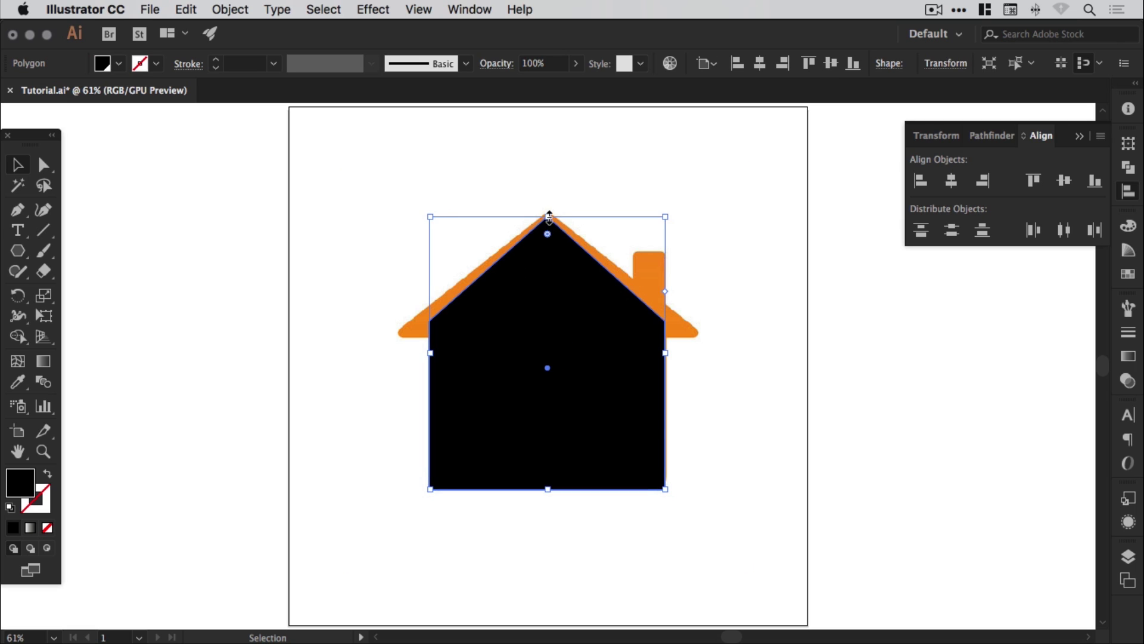
mouse_move(547, 217)
left_mouse_down()
mouse_move(547, 237)
mouse_move(548, 195)
left_mouse_up()
Step: Lower the peak anchor so it lines up with the orange roofline
left_click(44, 165)
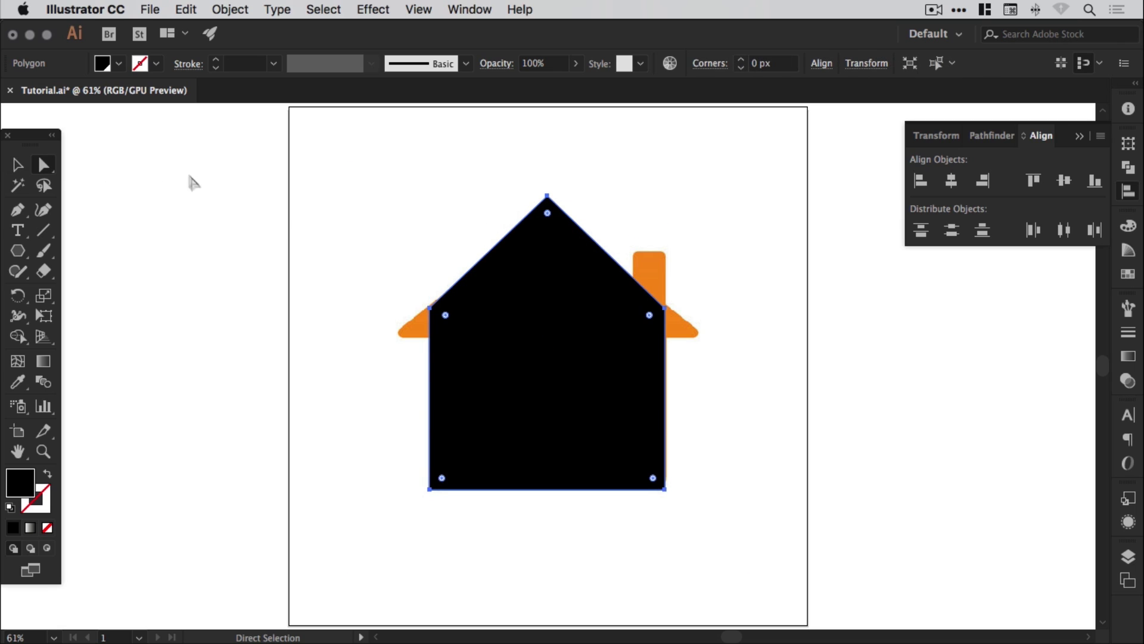
left_click(193, 182)
left_click_drag(549, 197, 549, 248)
left_click_drag(548, 248, 549, 212)
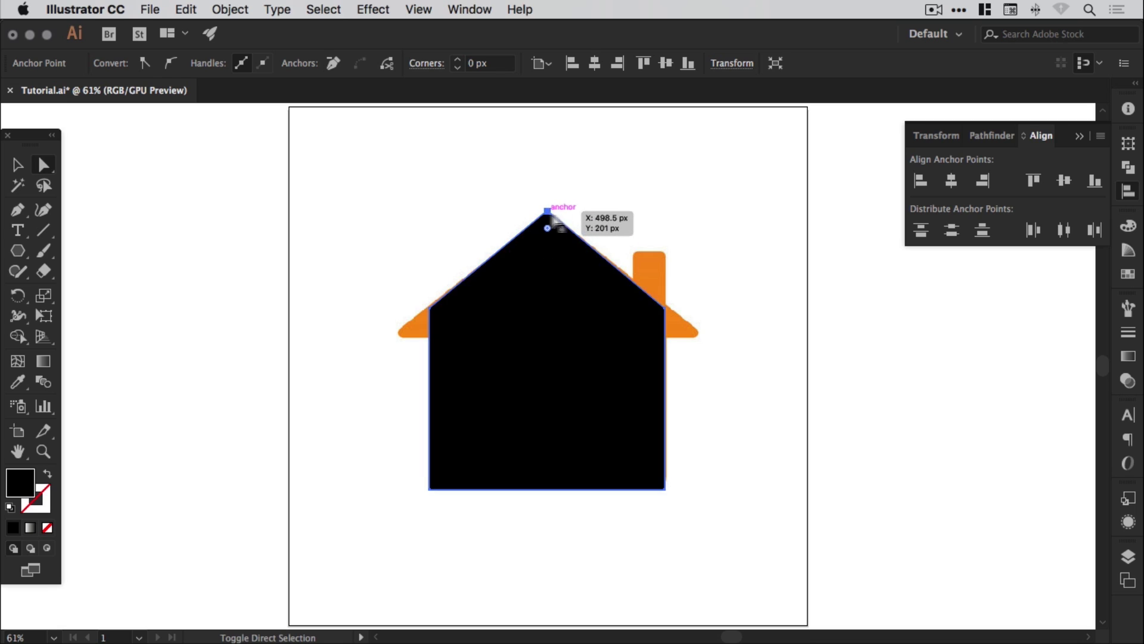
Step: Shift the orange reference image right beside the black house, then select the black shape
left_click(819, 339)
key("v")
scroll(707, 342, "right", 3)
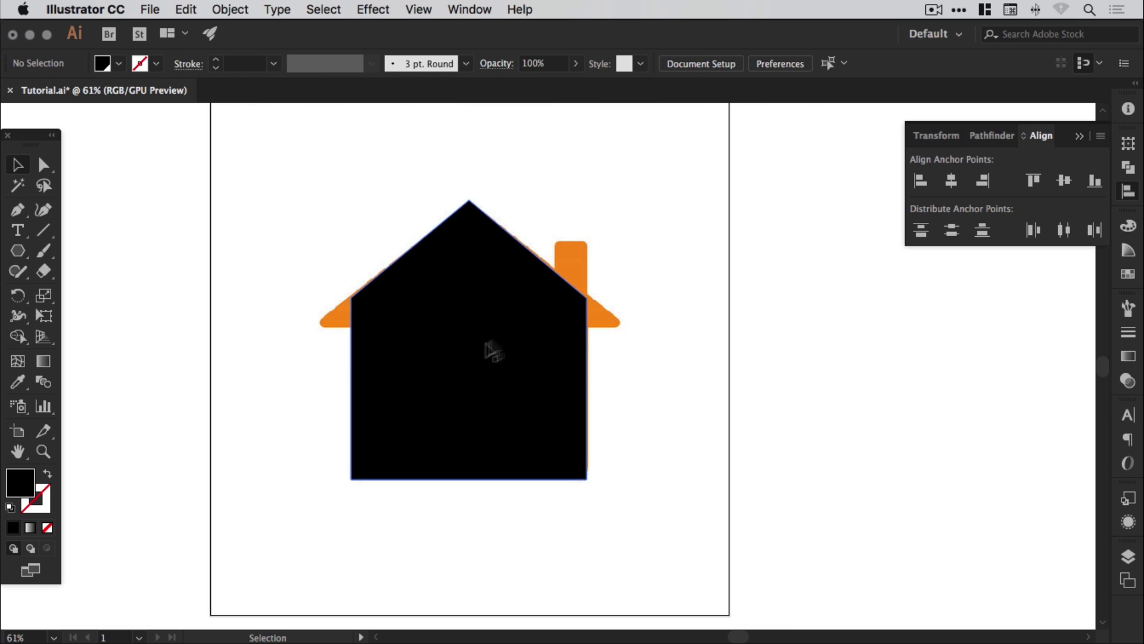
left_click(582, 249)
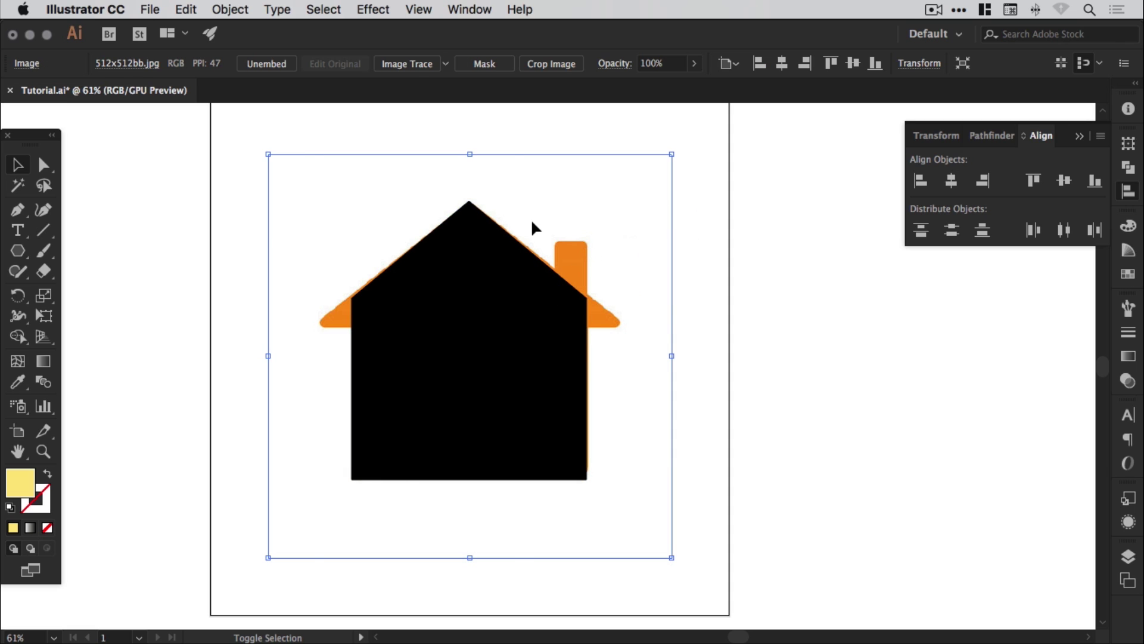
key("shift+Right")
key("shift+Right")
key("shift+Right")
key("shift+Right")
key("shift+Right")
key("shift+Right")
key("shift+Right")
key("shift+Right")
key("shift+Right")
key("shift+Right")
key("shift+Right")
key("shift+Right")
key("shift+Right")
key("shift+Right")
key("shift+Right")
key("shift+Right")
key("shift+Right")
key("shift+Right")
key("shift+Right")
key("shift+Right")
key("shift+Right")
key("shift+Right")
key("shift+Right")
key("shift+Right")
key("shift+Right")
key("shift+Right")
key("shift+Right")
key("shift+Right")
key("shift+Right")
key("shift+Right")
key("shift+Right")
key("shift+Right")
key("shift+Right")
key("shift+Right")
key("shift+Right")
key("shift+Right")
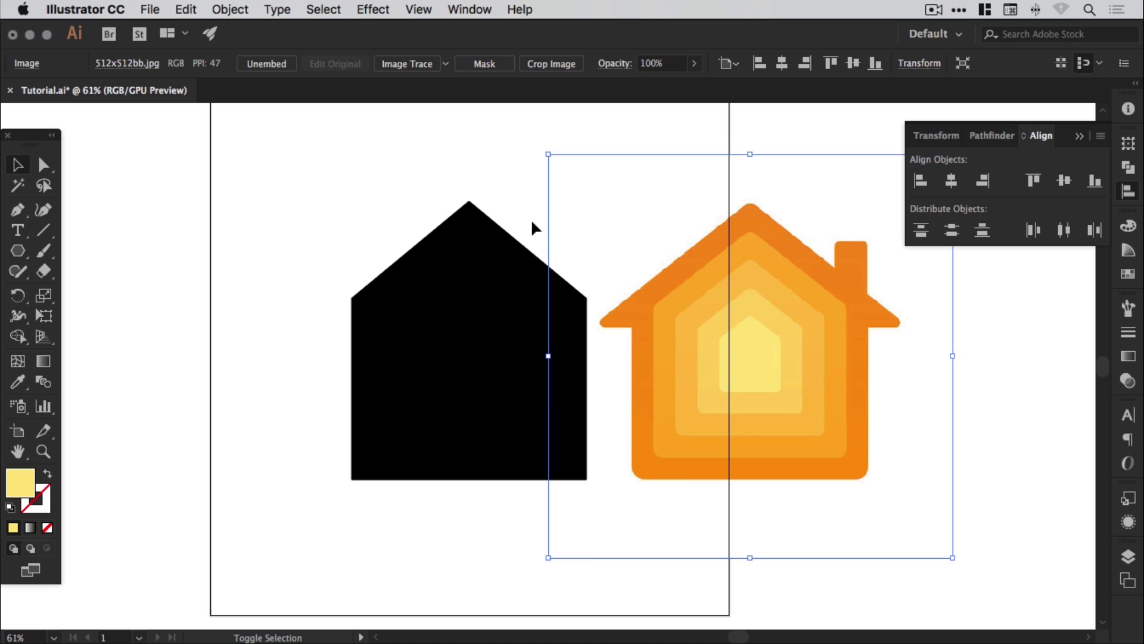
key("space")
left_click_drag(506, 341, 470, 358)
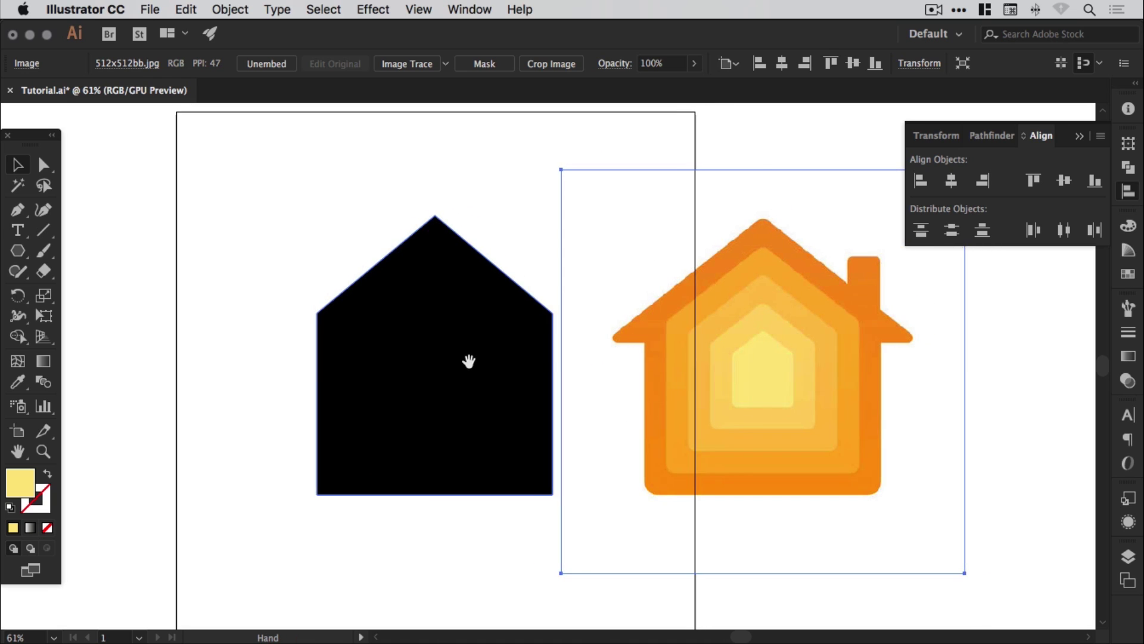
left_click(467, 312)
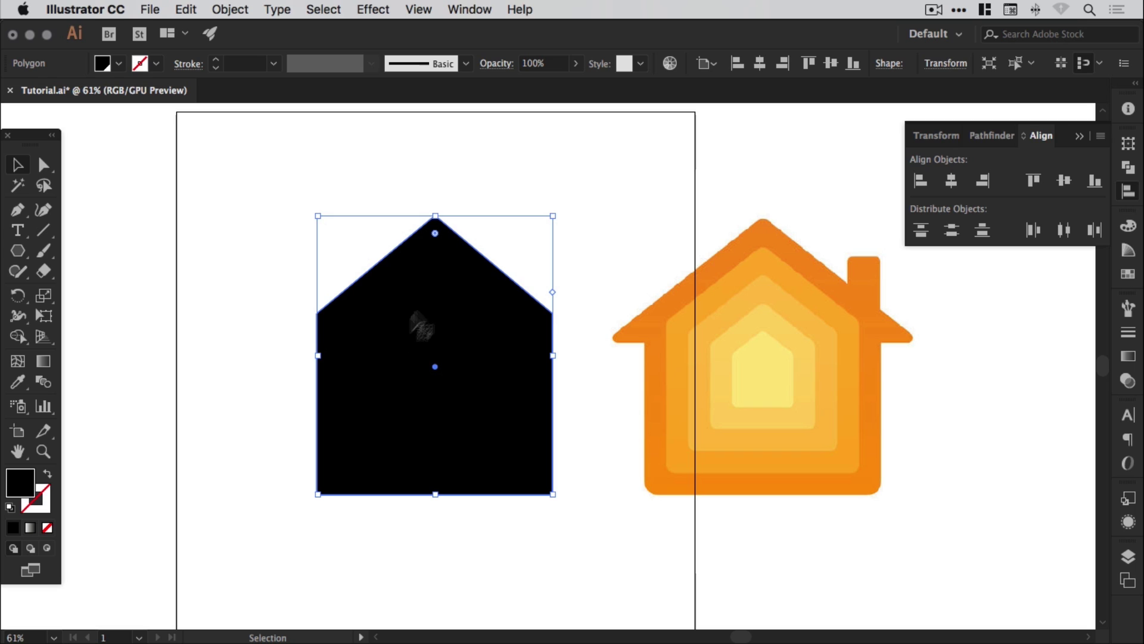
Step: Fill the house silhouette orange and start previewing an inward Offset Path
left_click(1128, 274)
left_click(964, 272)
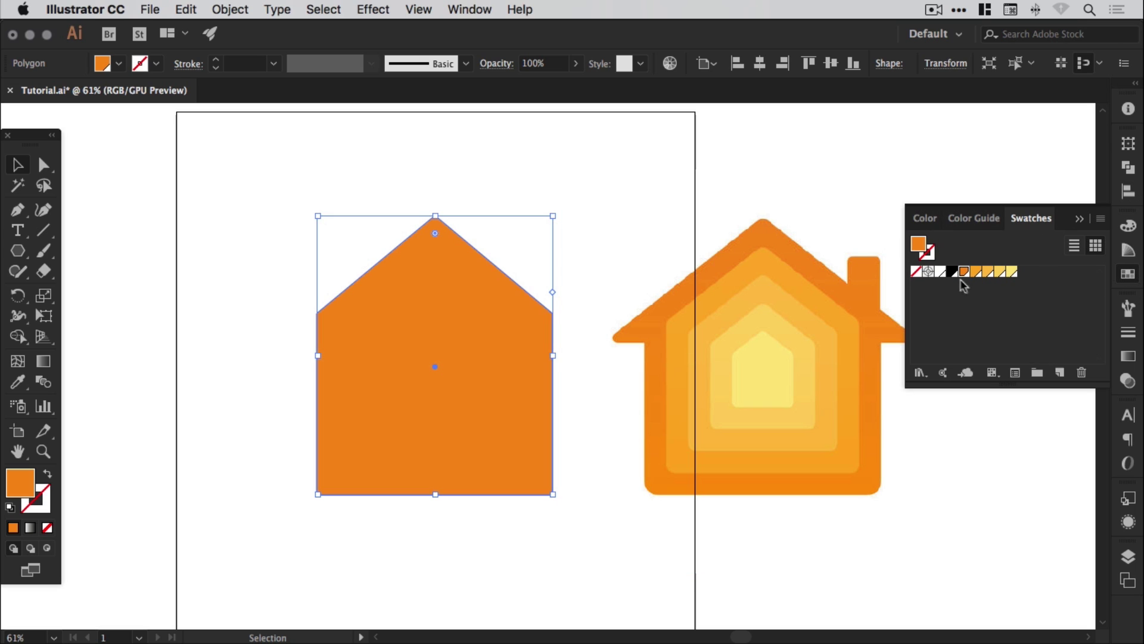
left_click(230, 11)
mouse_move(292, 371)
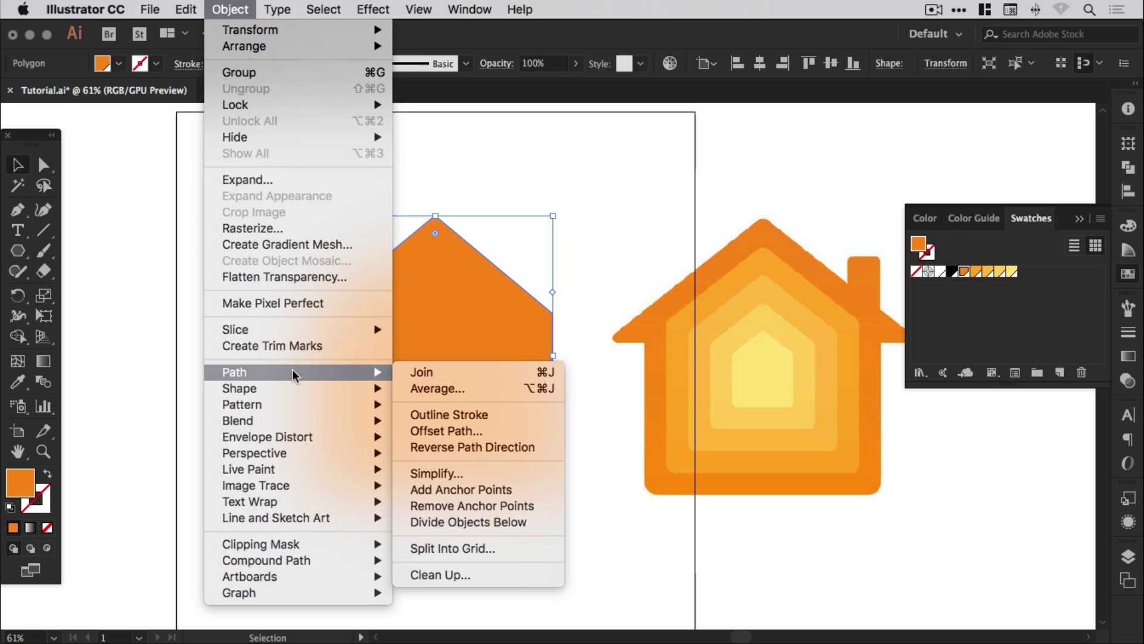
left_click(477, 432)
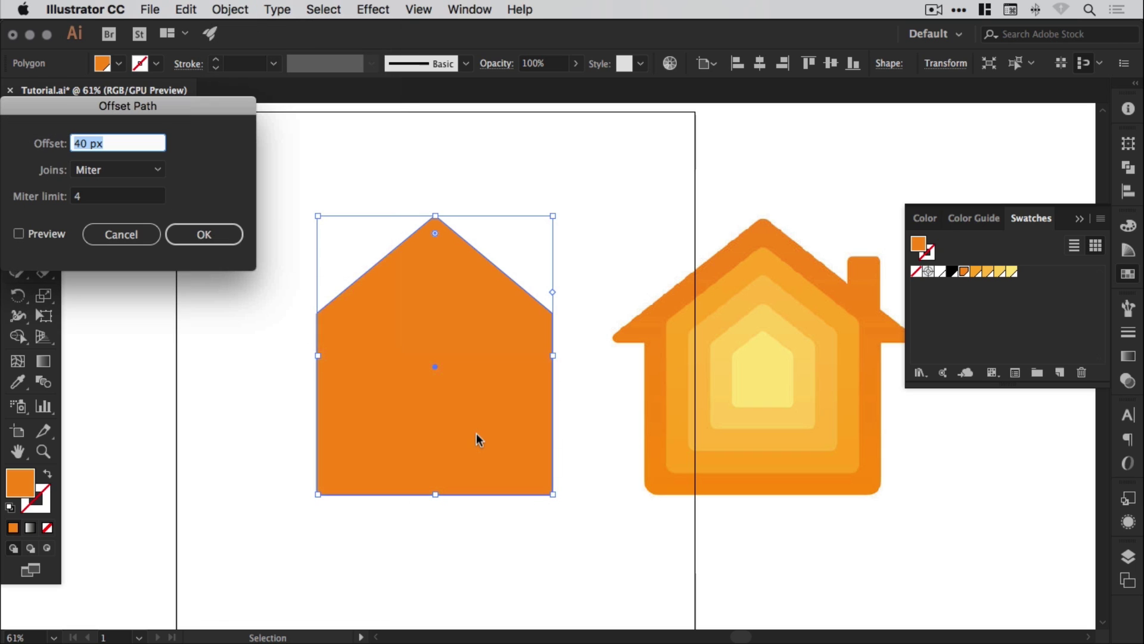
left_click(19, 233)
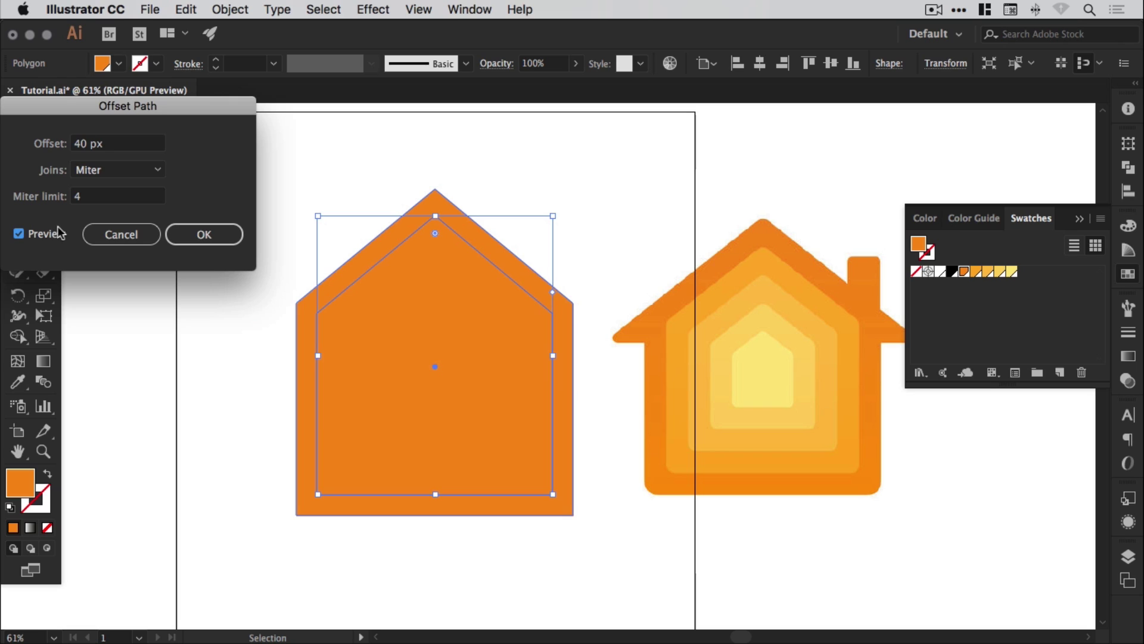
left_click(78, 145)
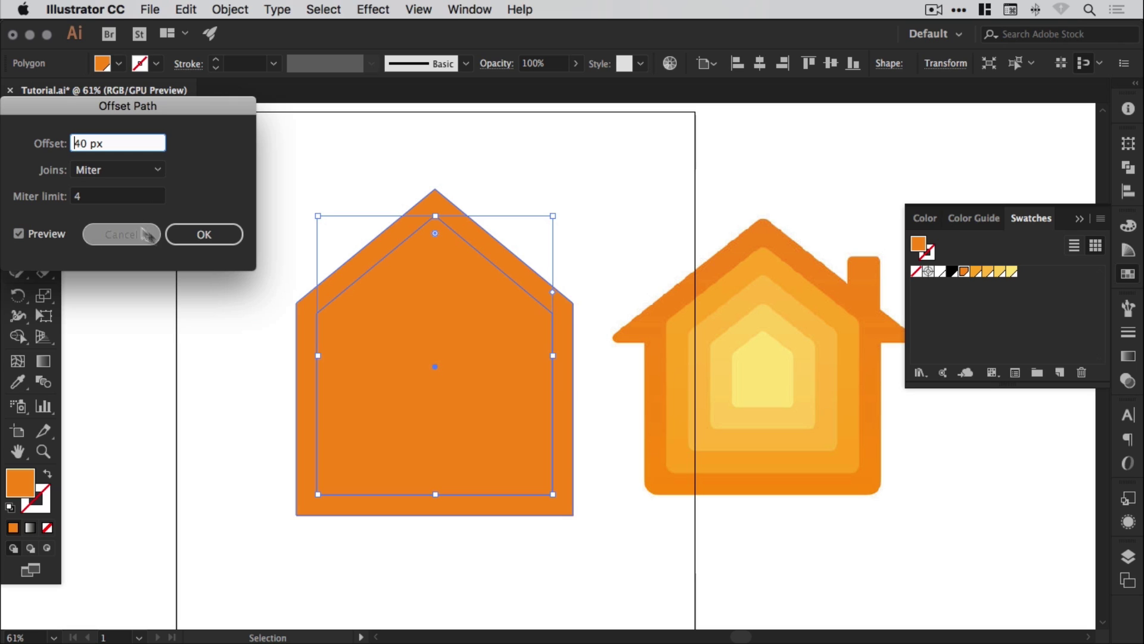
type("-")
key("Tab")
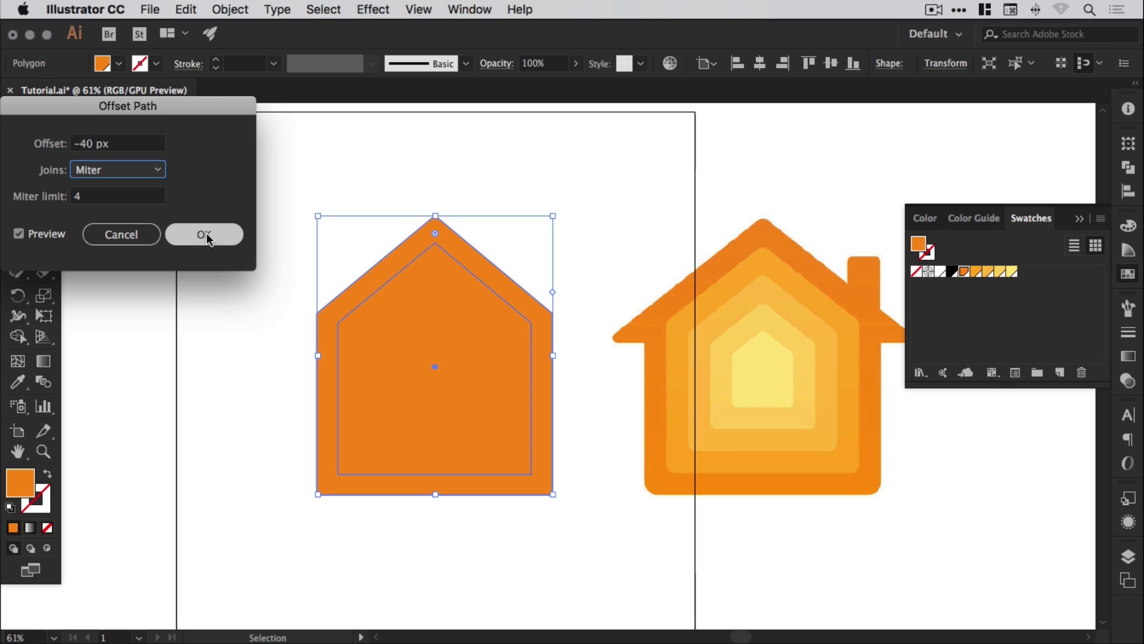
Step: Set the offset amount to -40 px in the preview
double_click(82, 144)
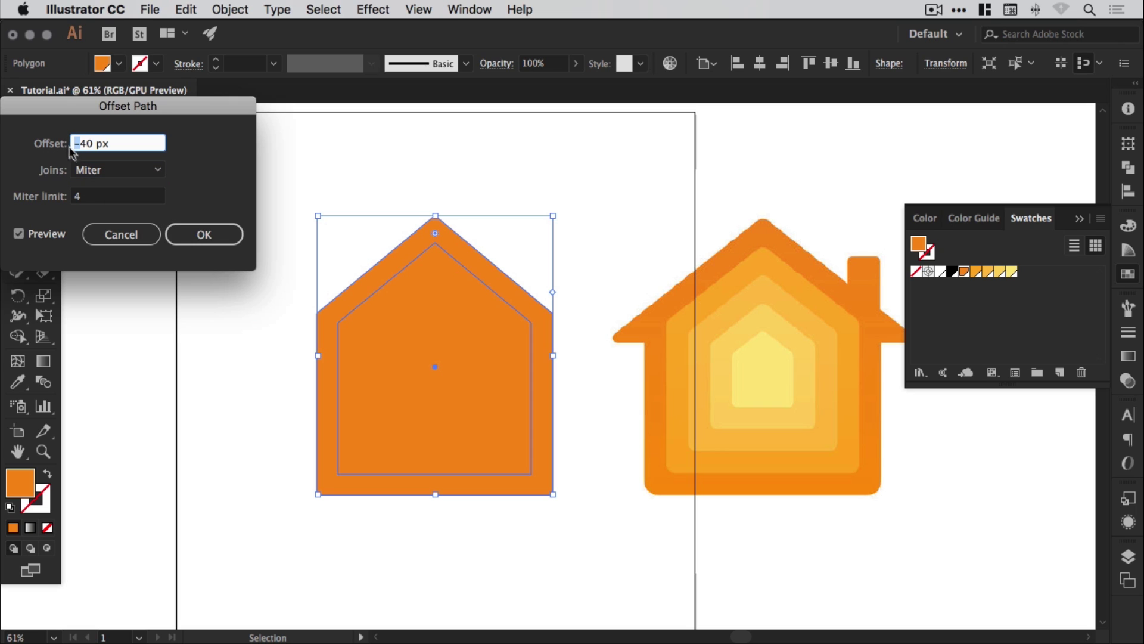
type("40")
key("Tab")
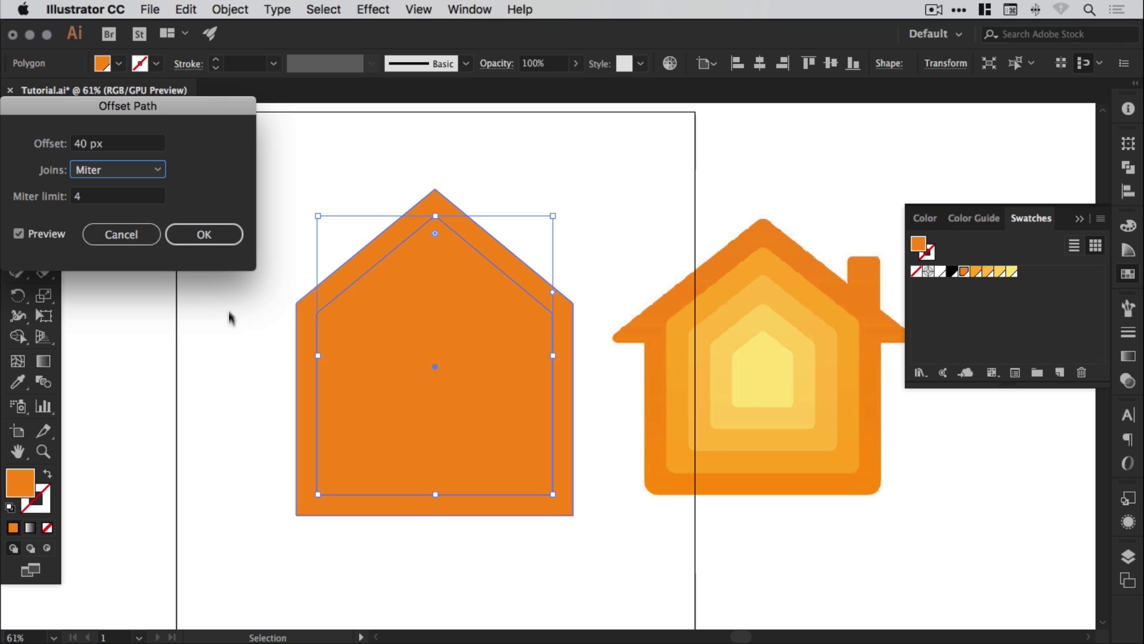
left_click(81, 145)
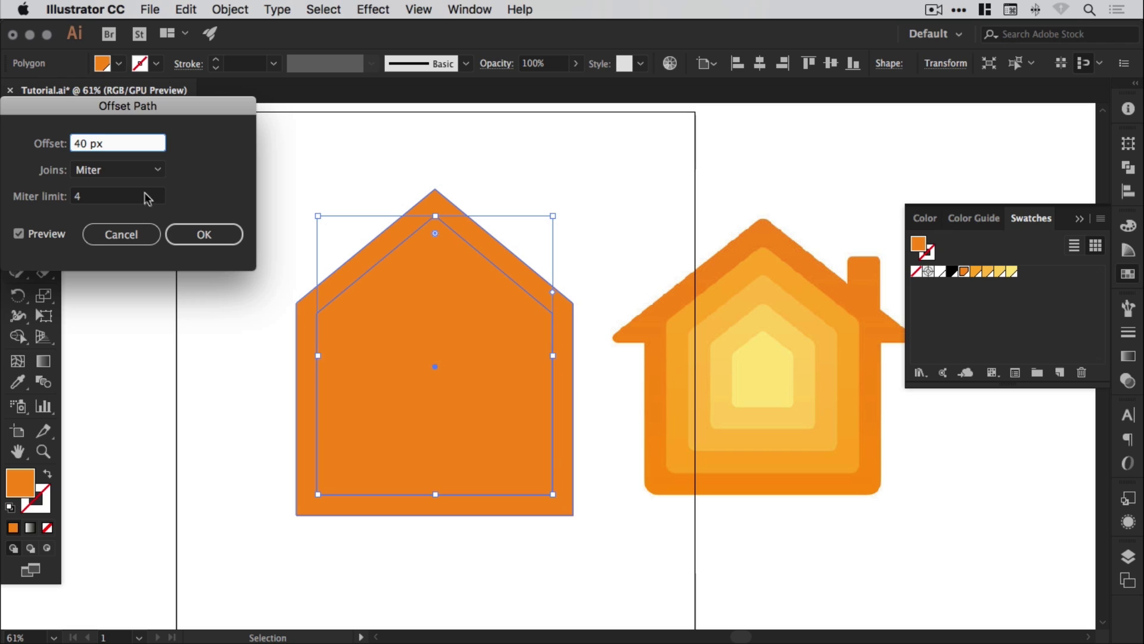
type("-")
key("Tab")
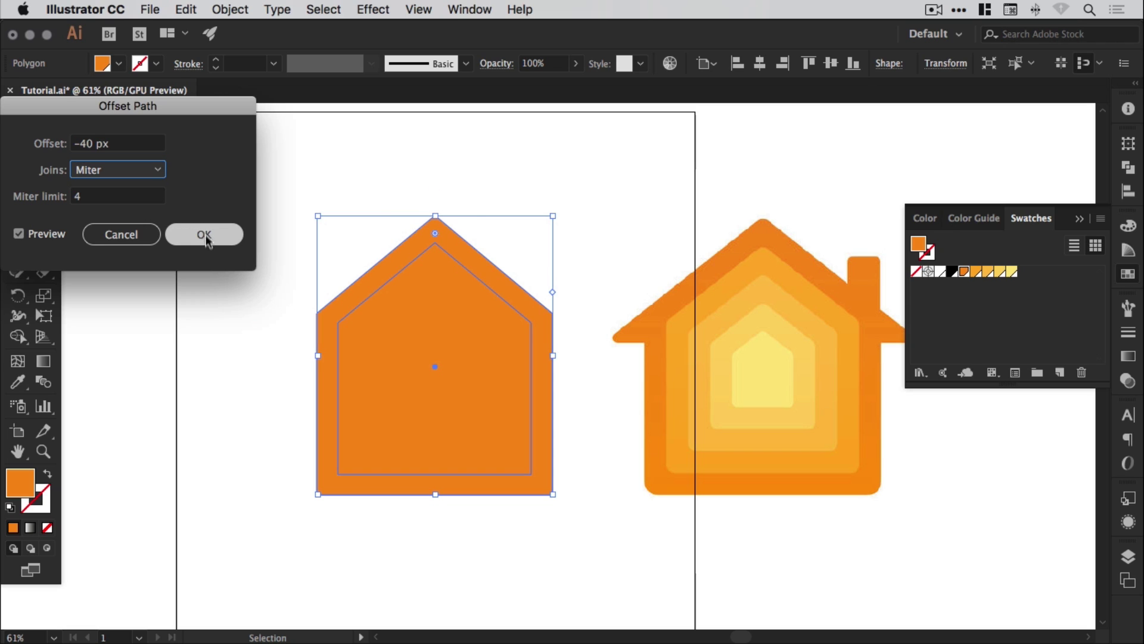
Step: Confirm the inset, fill it lighter orange, and add a second -40 px inset in lighter orange
left_click(205, 234)
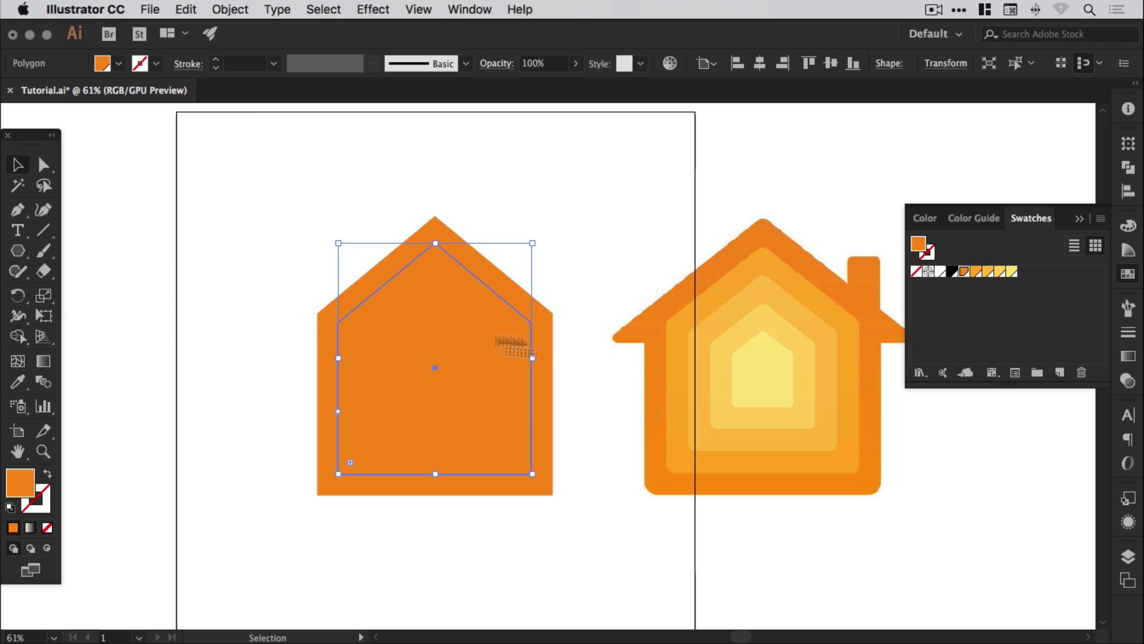
left_click(977, 272)
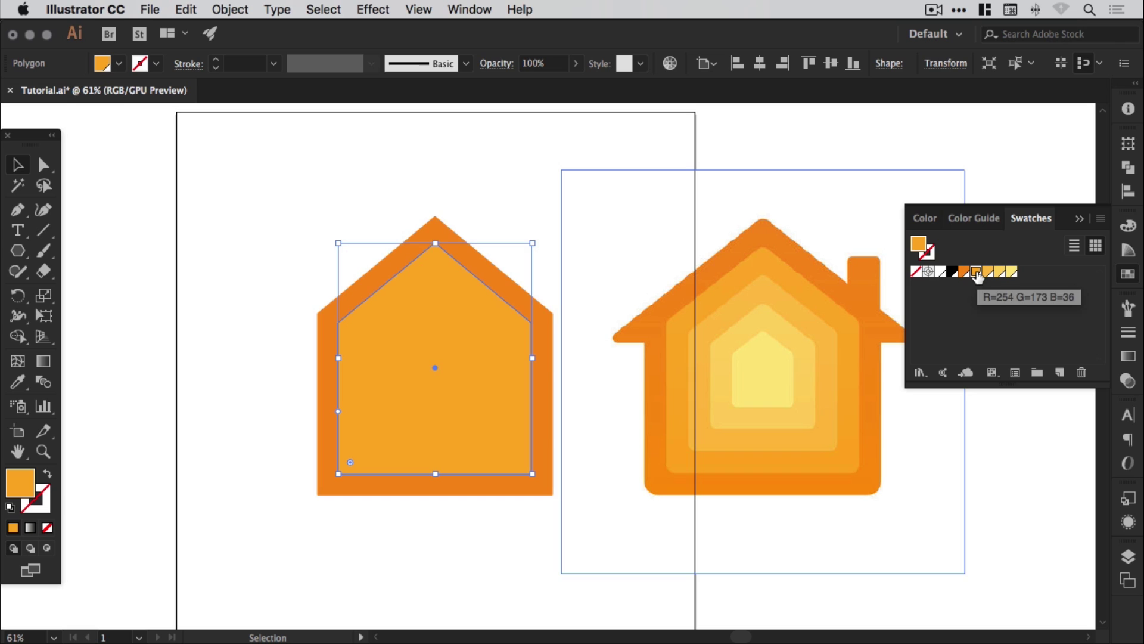
left_click(230, 9)
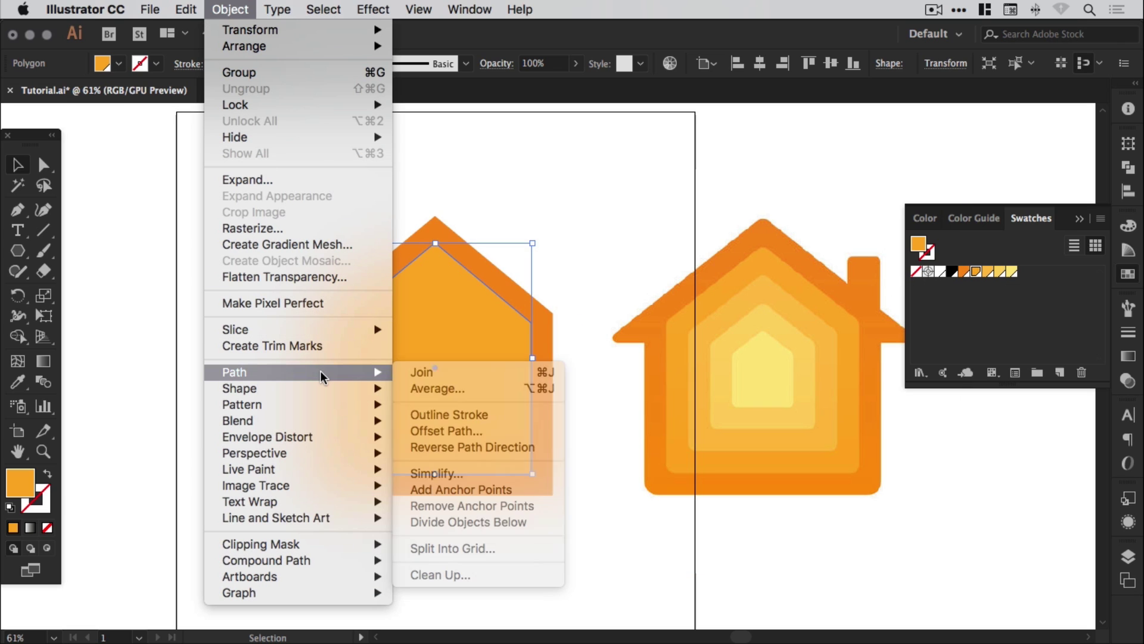
left_click(446, 430)
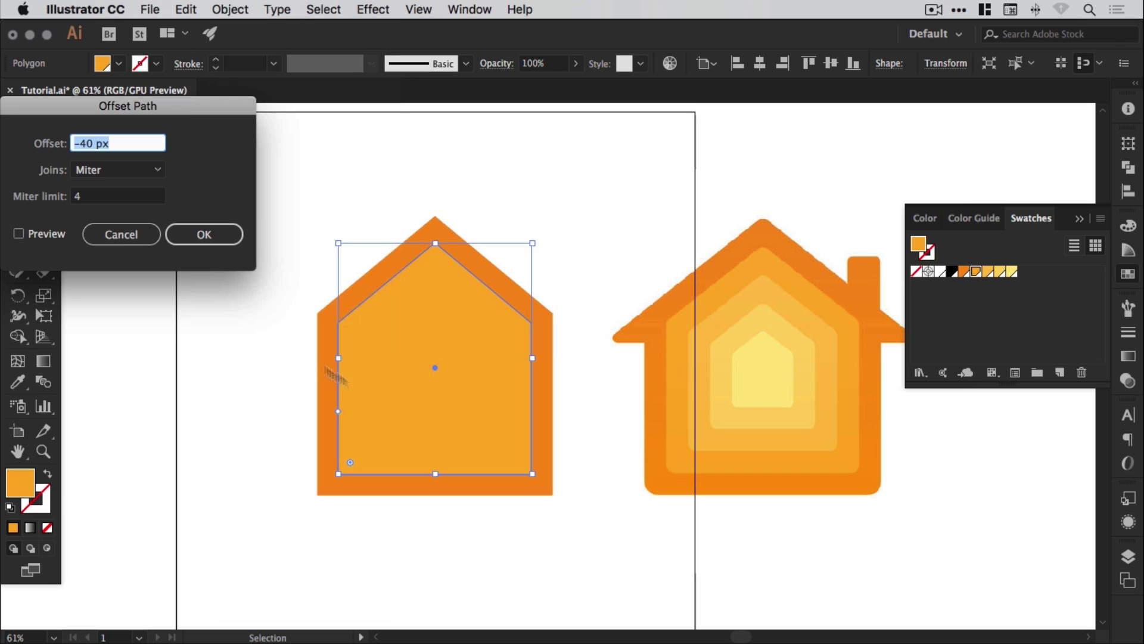
left_click(179, 233)
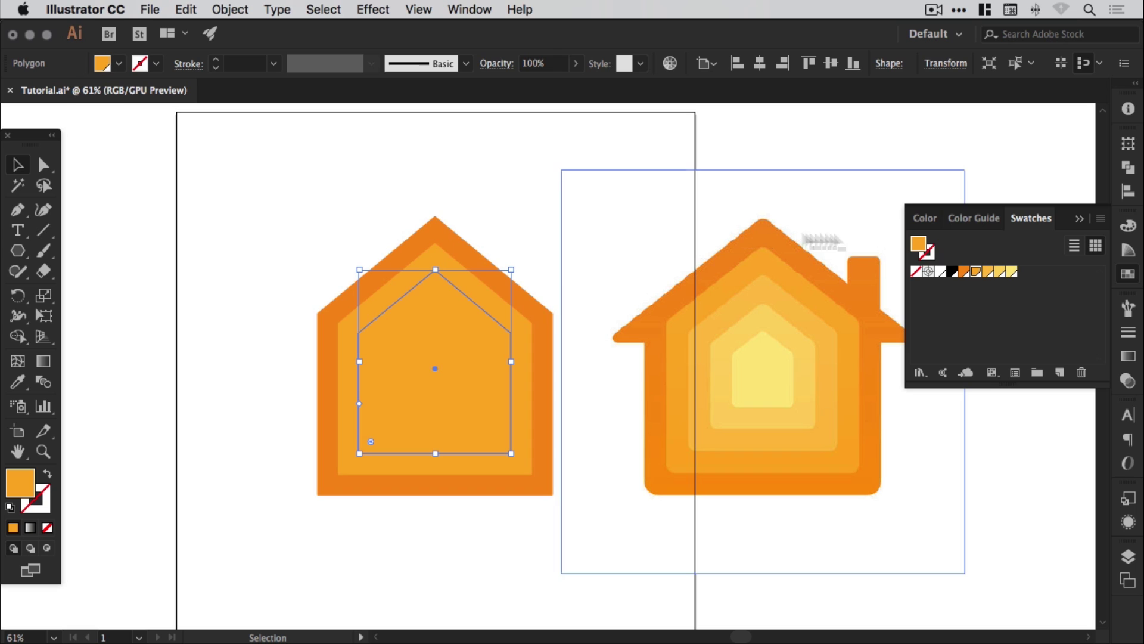
left_click(988, 273)
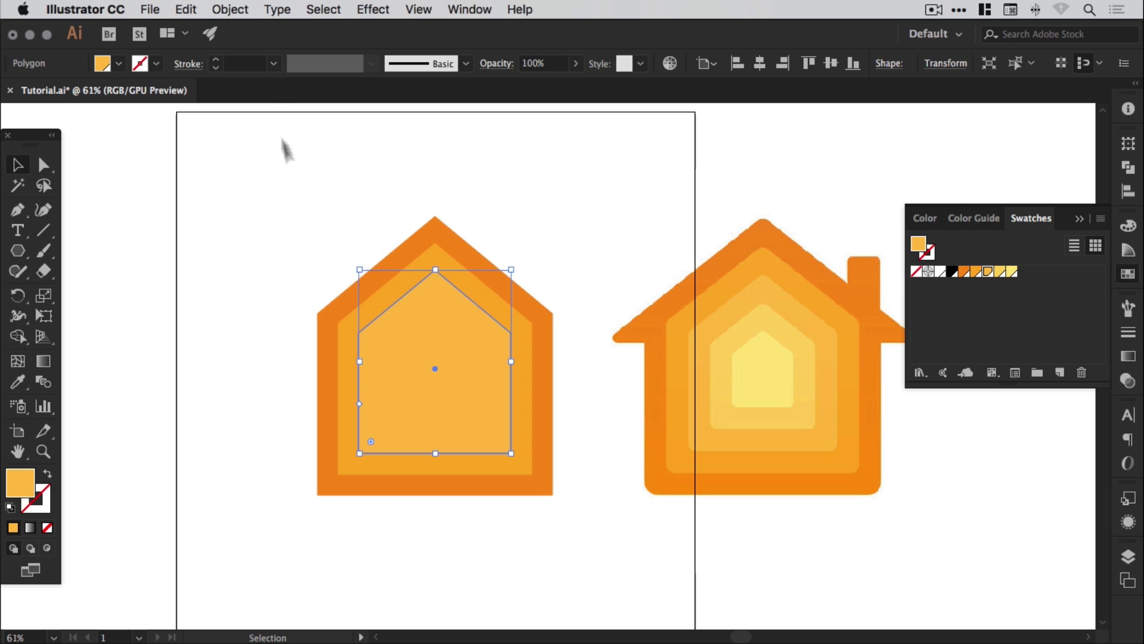
Step: Add two more -40 px insets, filling them pale yellow and the lightest yellow
left_click(231, 8)
mouse_move(267, 371)
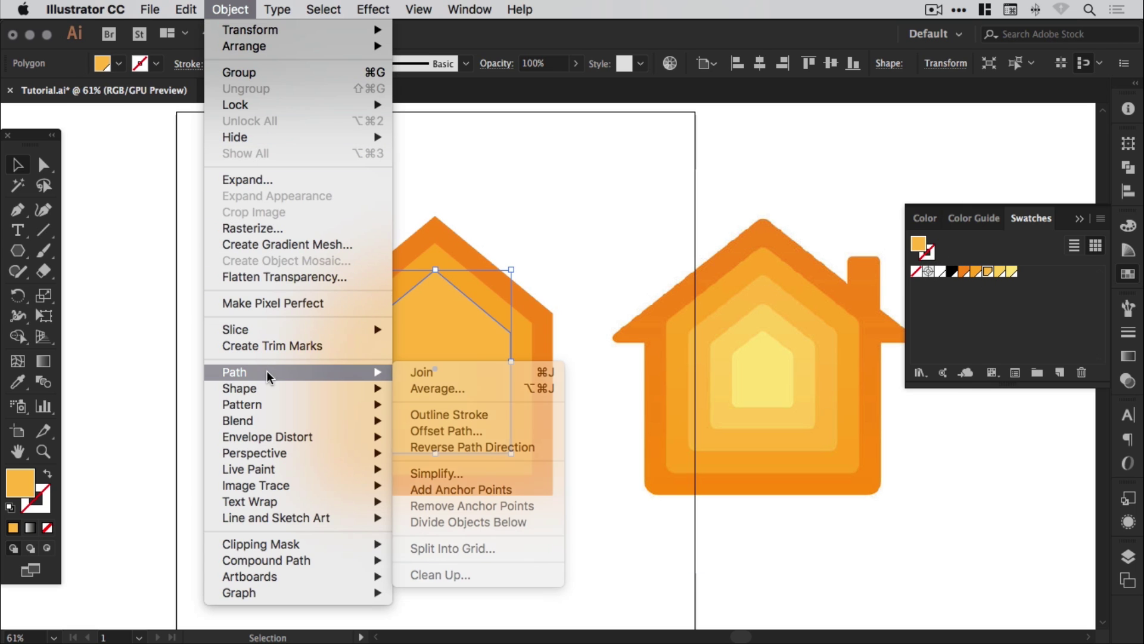
left_click(450, 430)
left_click(207, 235)
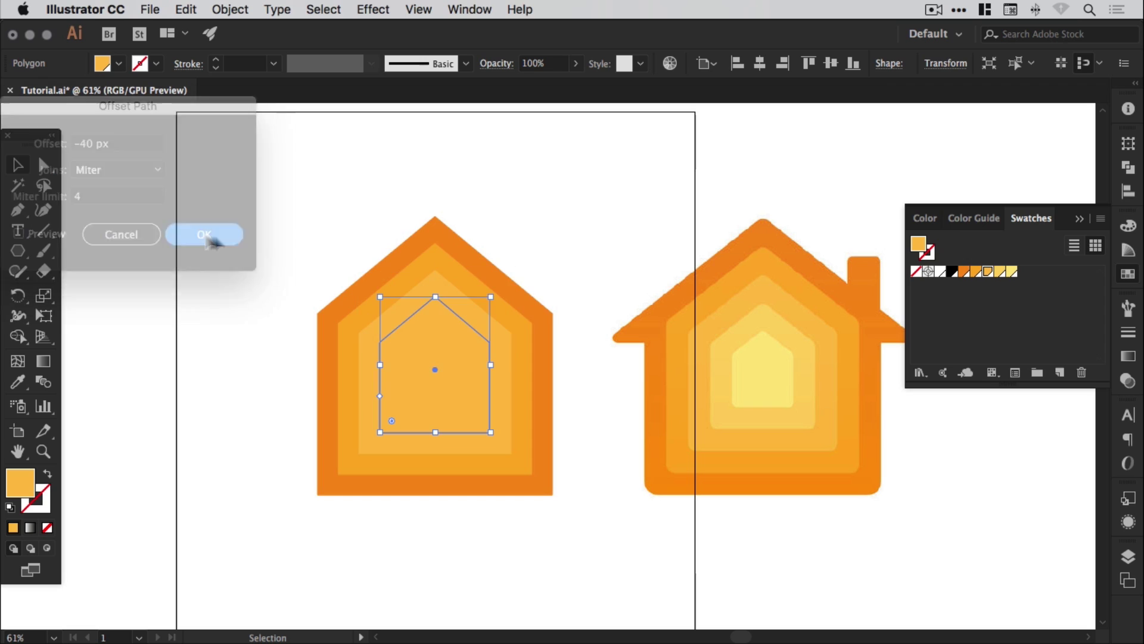
left_click(1001, 272)
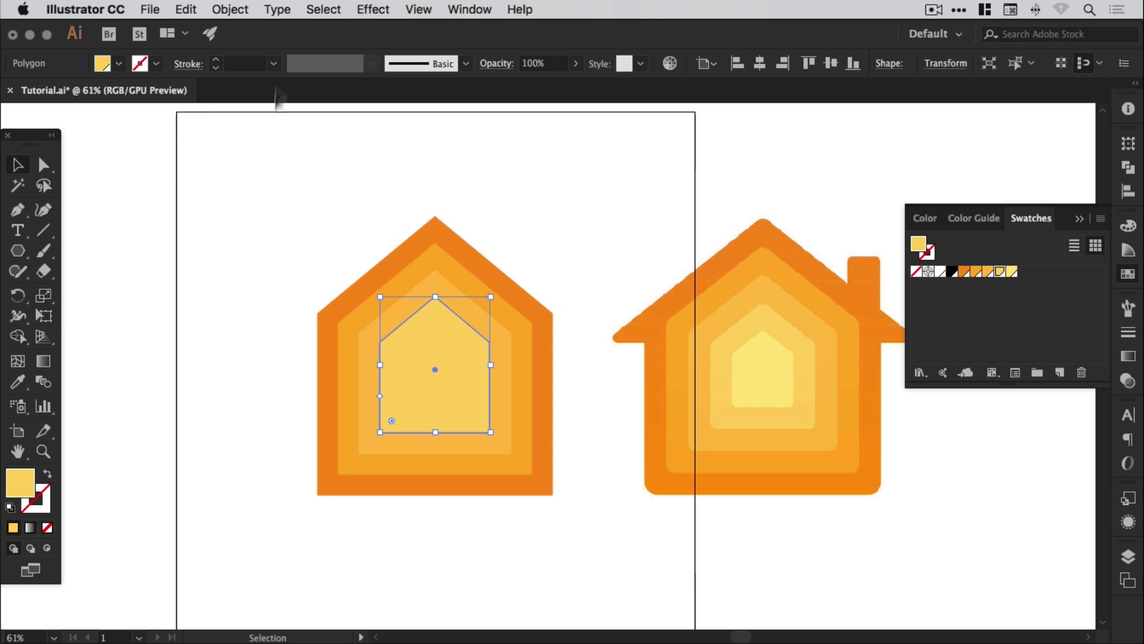
left_click(230, 9)
mouse_move(310, 372)
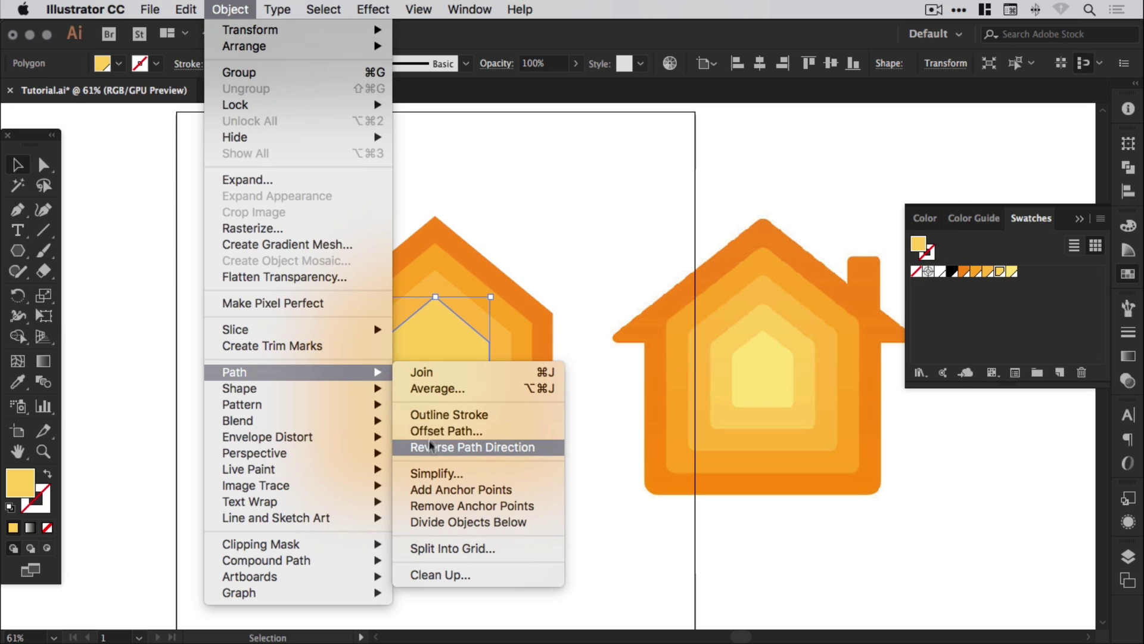
left_click(441, 425)
left_click(205, 235)
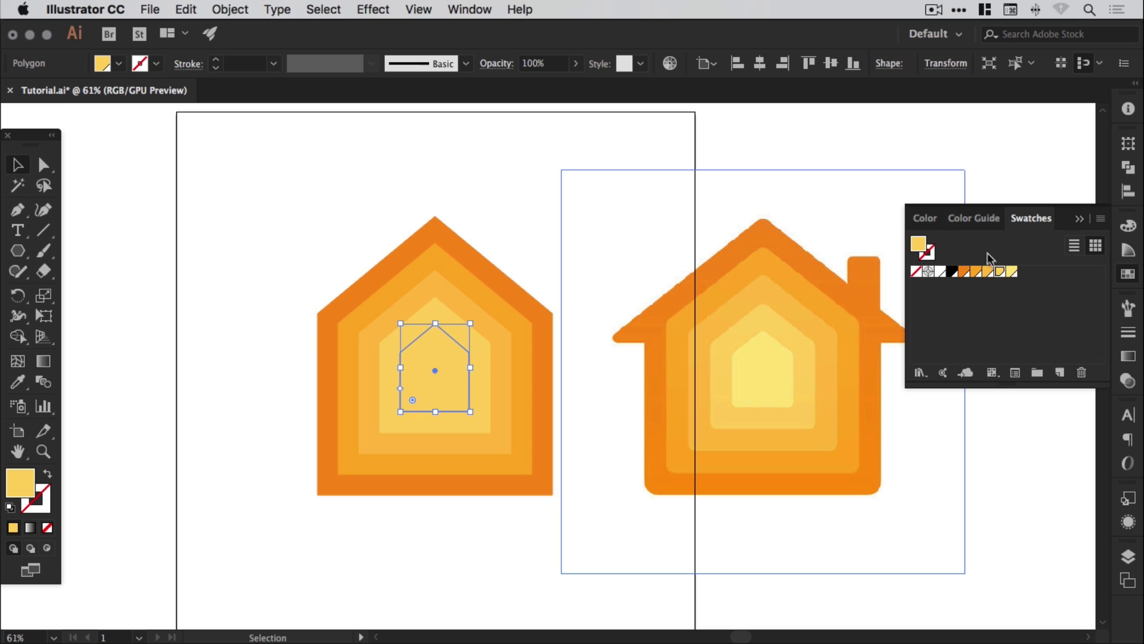
left_click(1013, 272)
left_click(1127, 275)
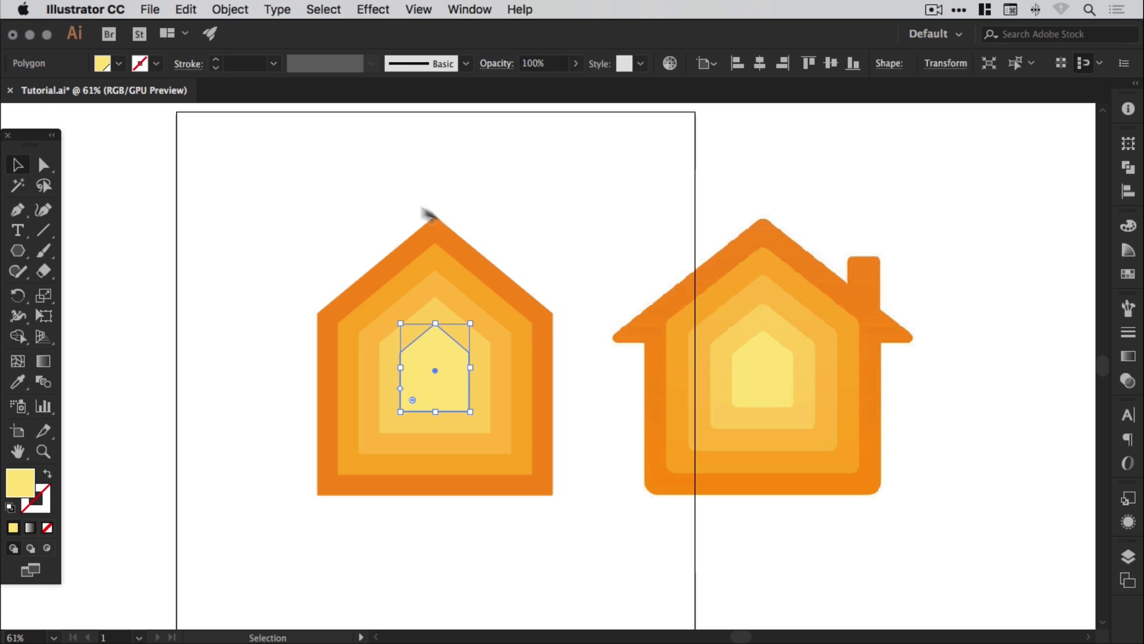
Step: Round the innermost pentagon's corners to 12 px
key("super+shift+a")
scroll(433, 377, "up", 2)
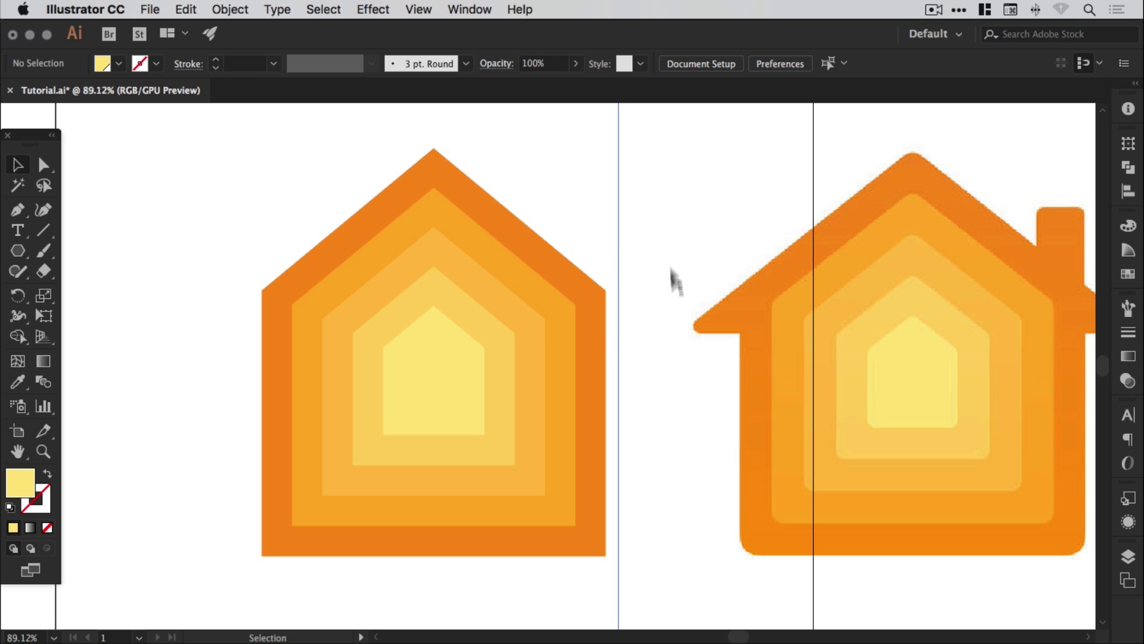
scroll(577, 345, "right", 3)
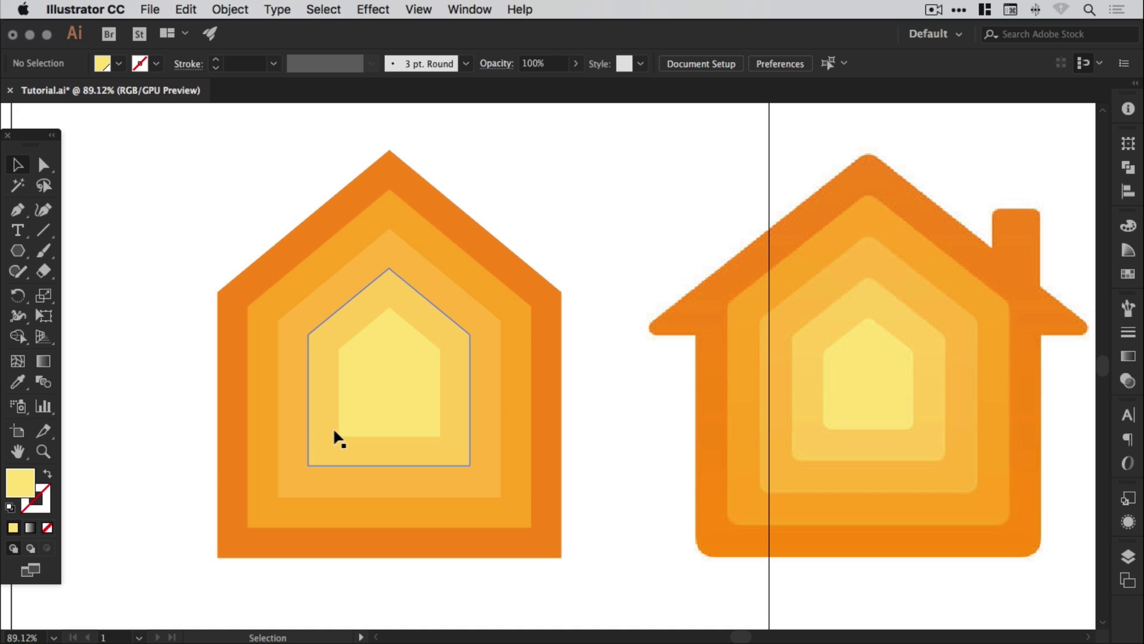
left_click(388, 364)
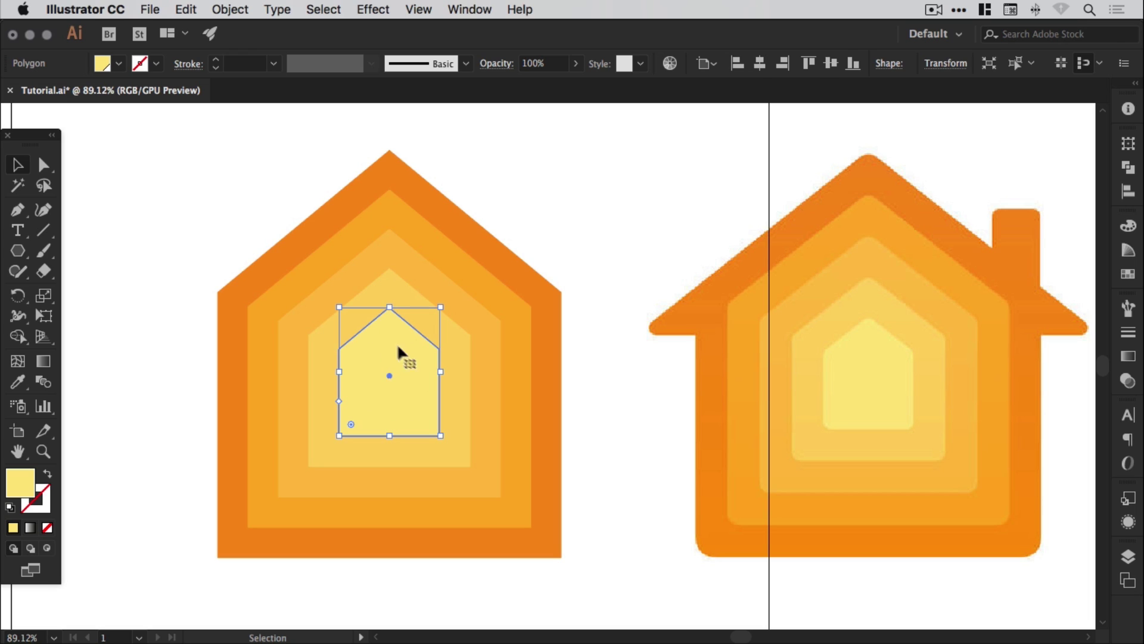
left_click(44, 166)
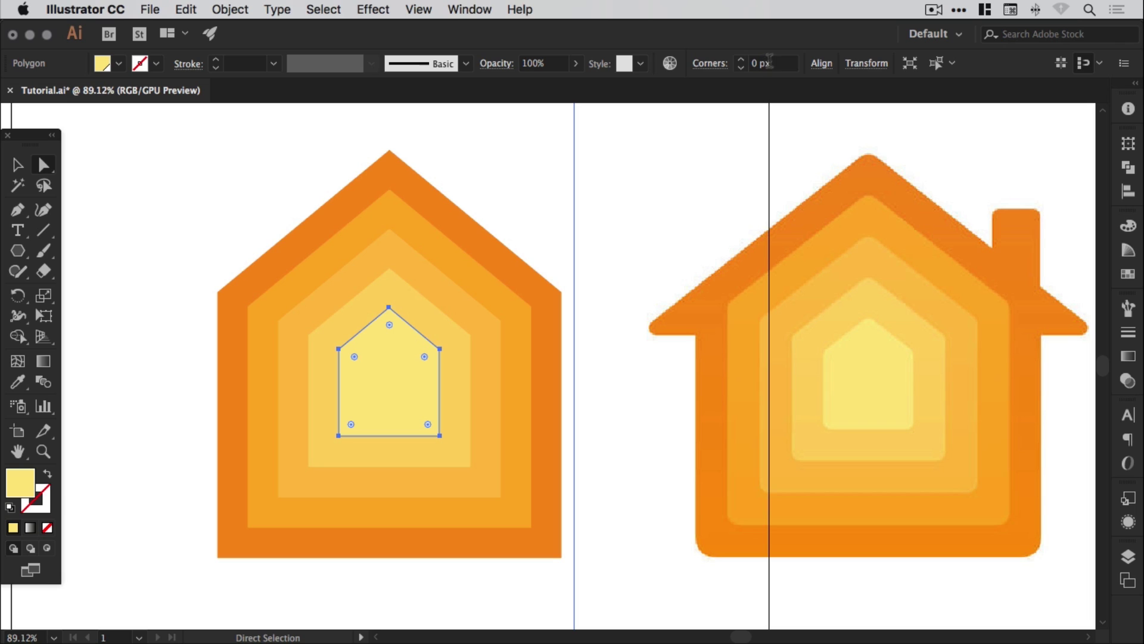
left_click(748, 62)
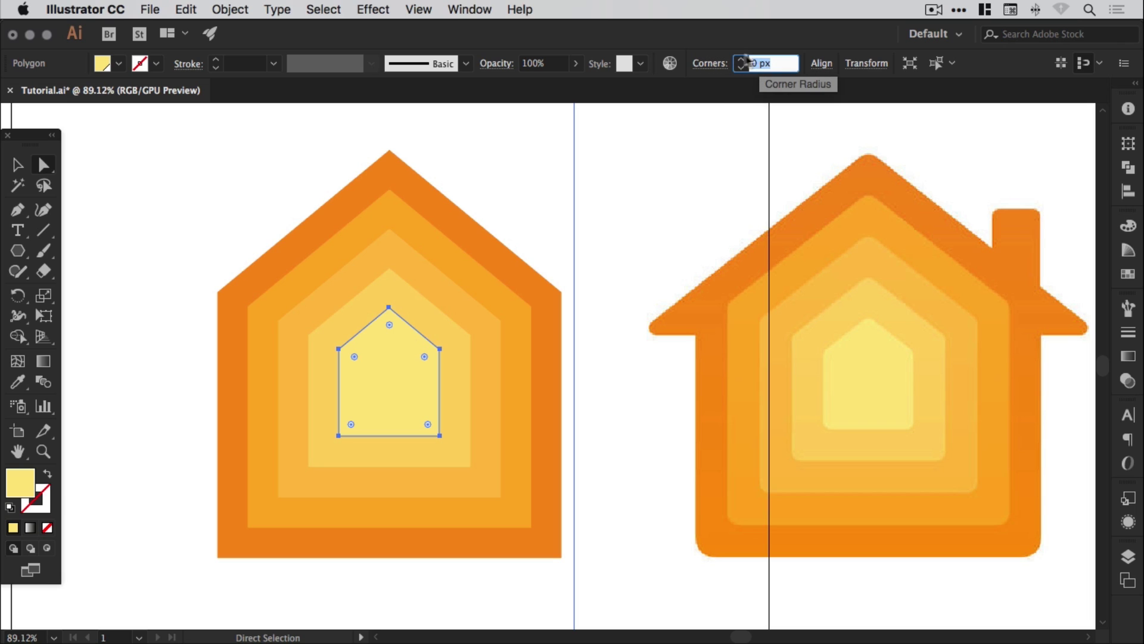
type("12")
key("Return")
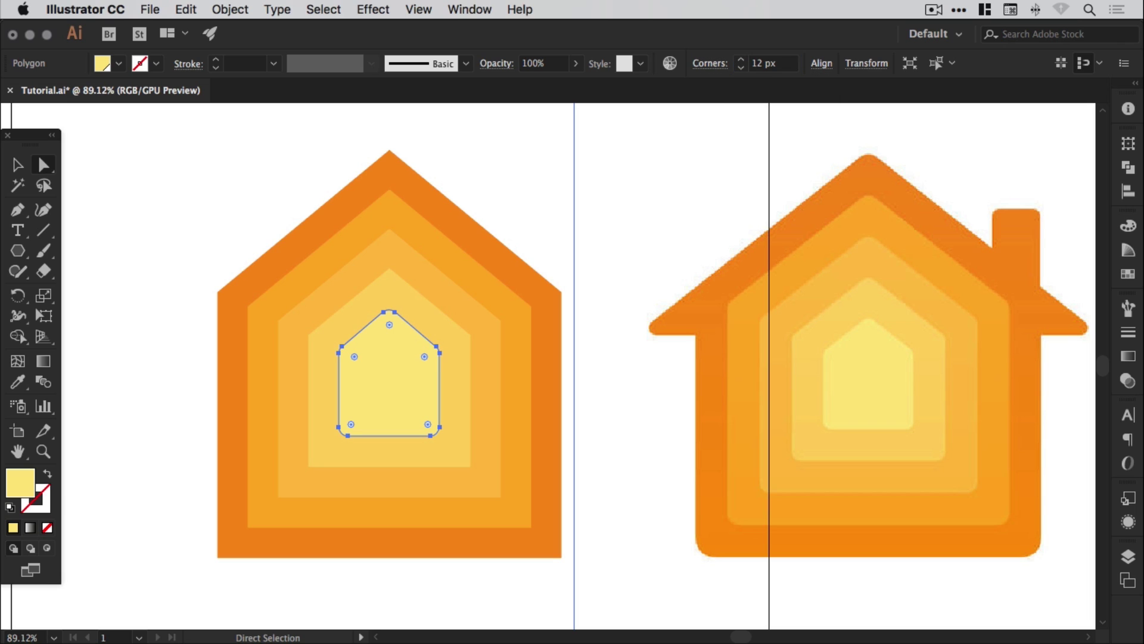
Step: Give the next two larger pentagons 12 px corner radius
left_click(448, 333)
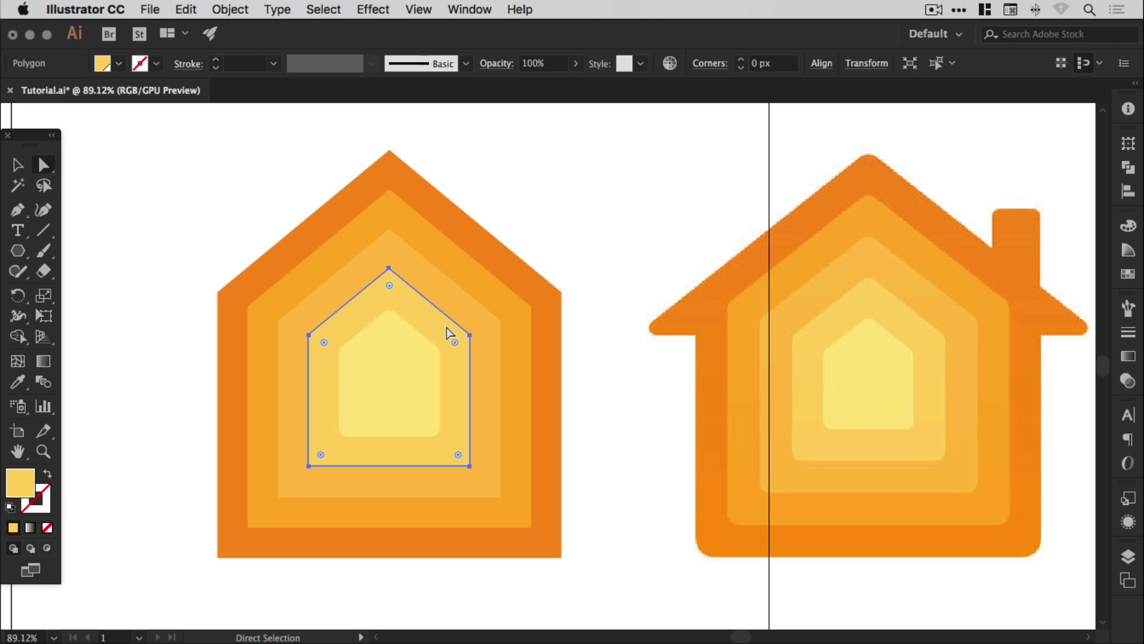
left_click(767, 64)
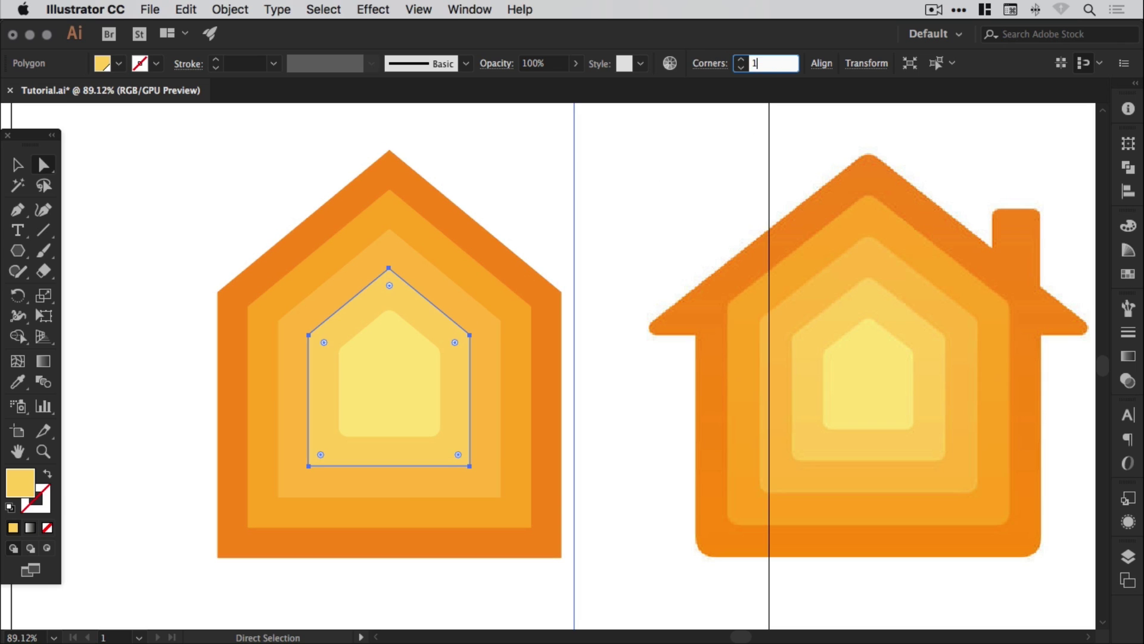
type("12")
key("Return")
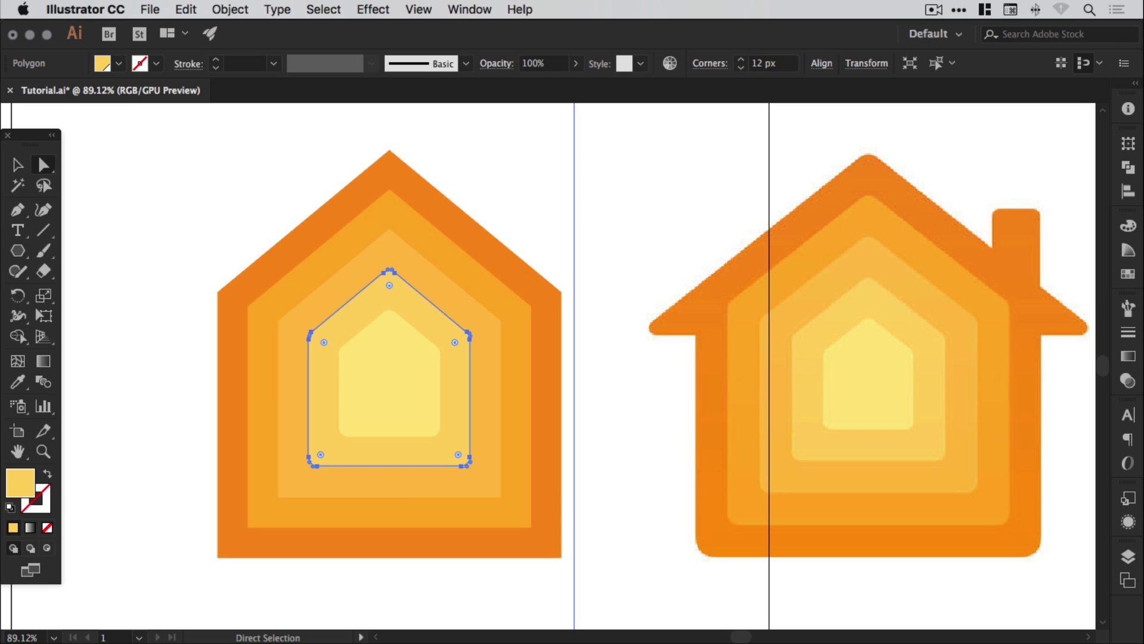
left_click(494, 327)
left_click(781, 66)
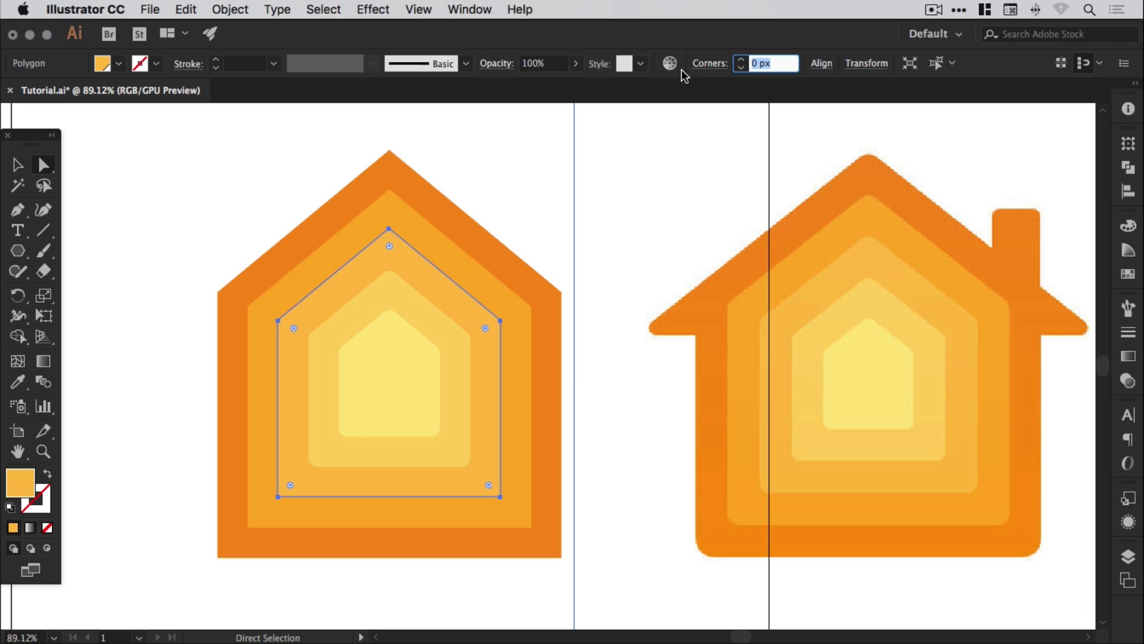
type("12")
key("Return")
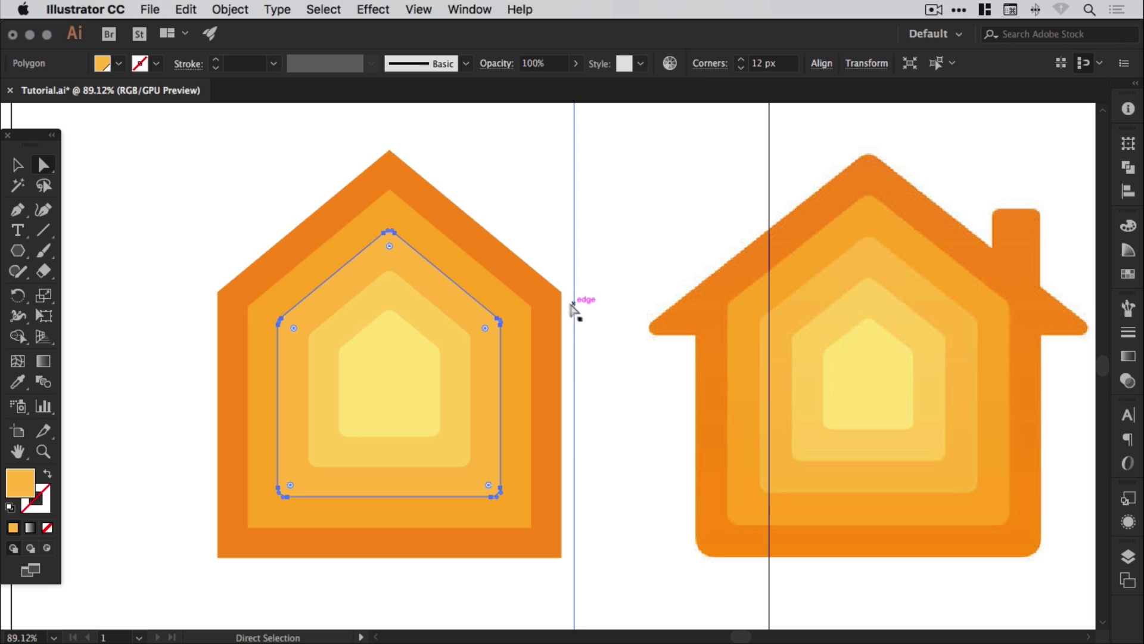
Step: Give the fourth and outermost pentagons 12 px corner radius
left_click(505, 300)
left_click(775, 64)
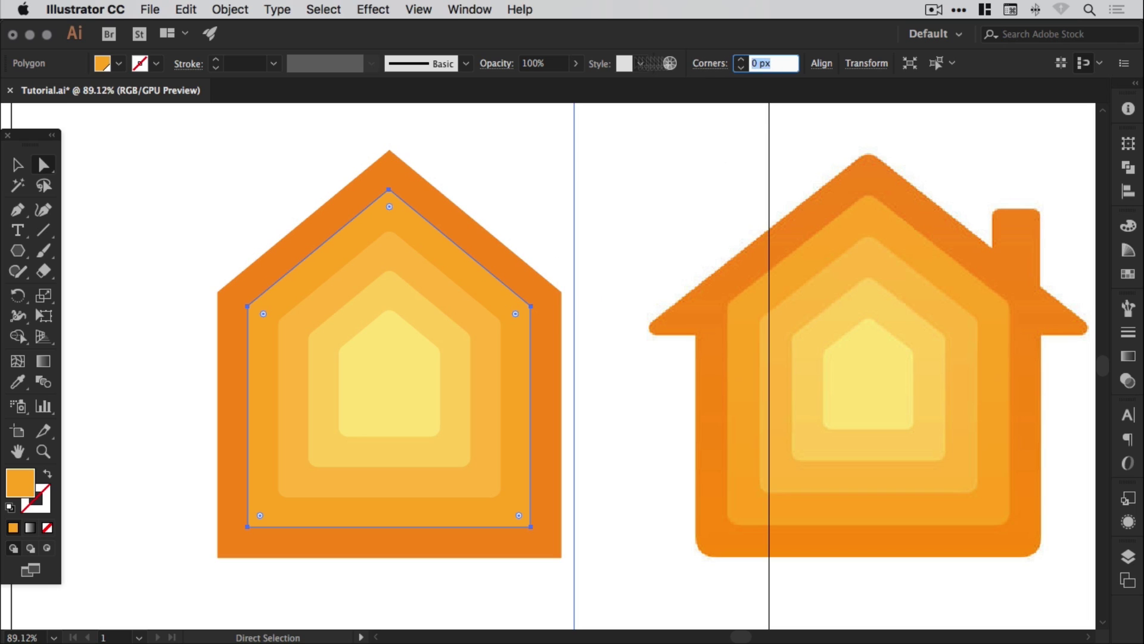
type("12")
key("Return")
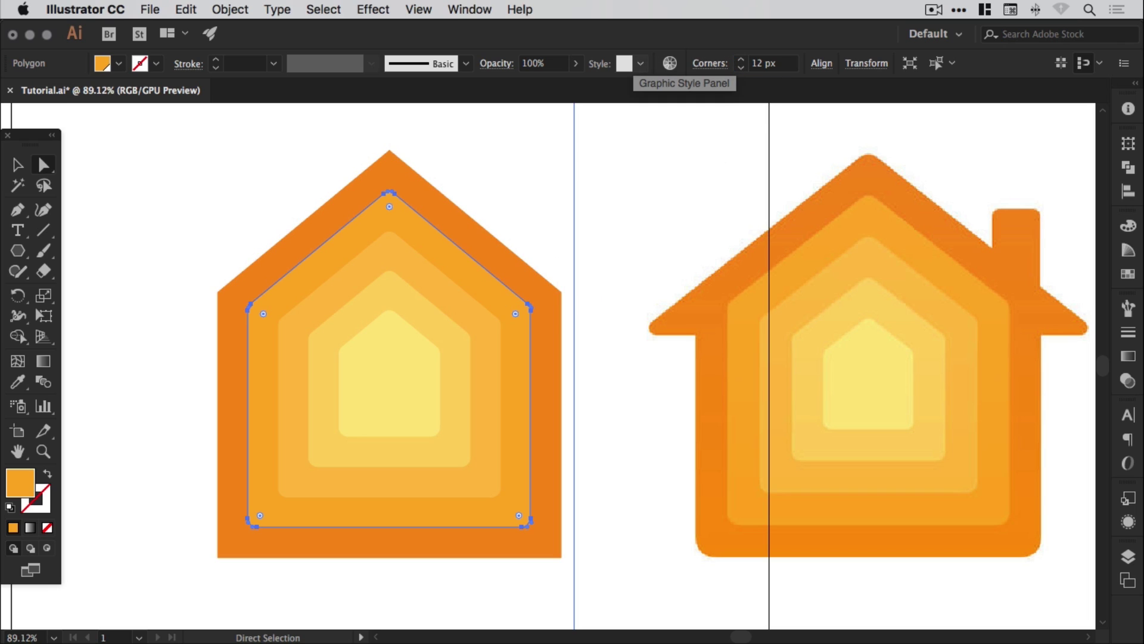
left_click(514, 258)
left_click(769, 63)
type("12")
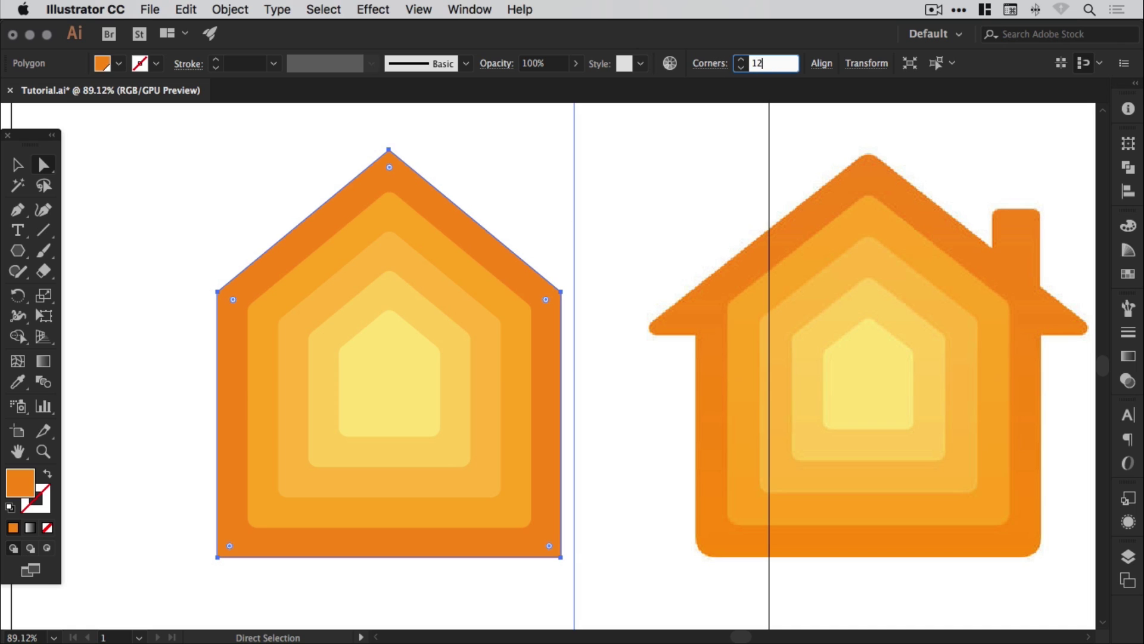
key("Return")
Step: Deselect, then recheck the innermost pentagon's corner rounding
key("v")
left_click(171, 192)
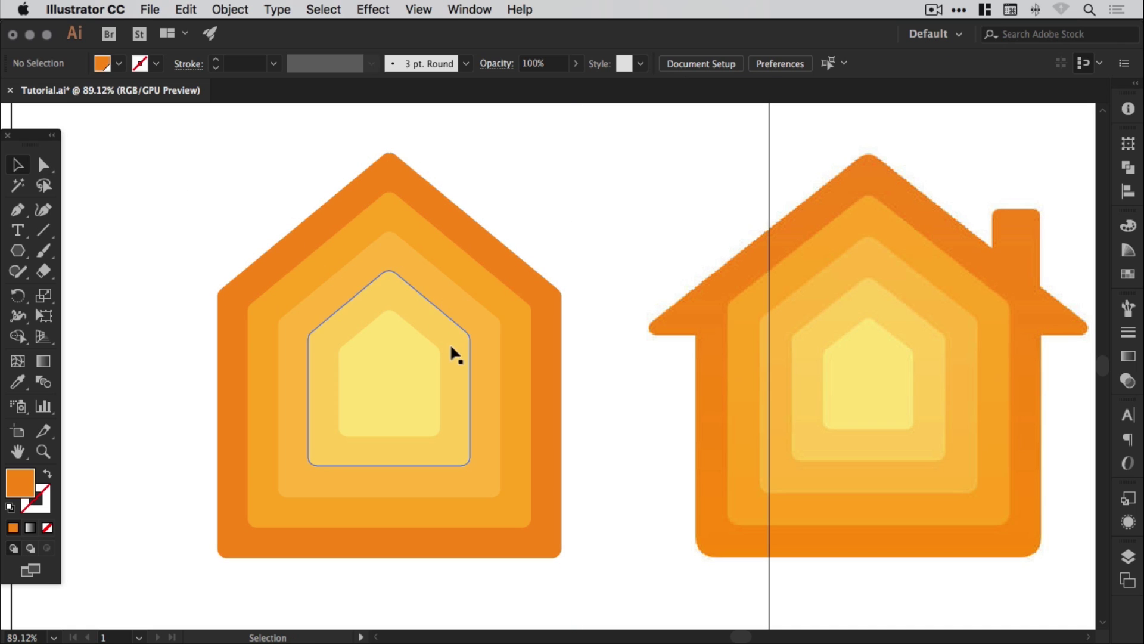
left_click(396, 352)
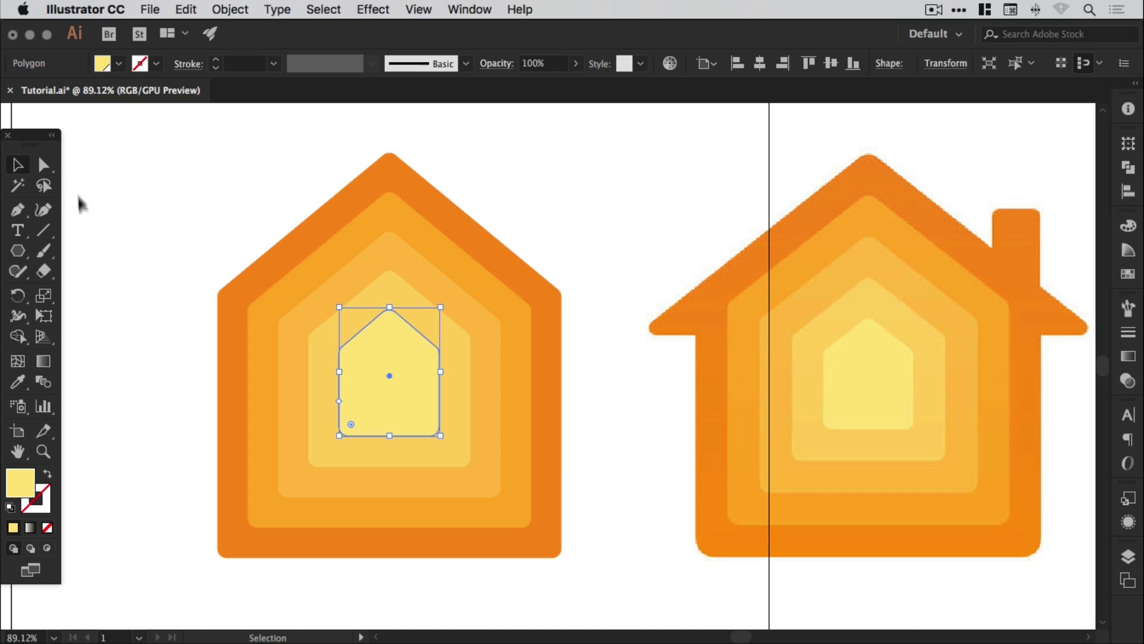
left_click(43, 166)
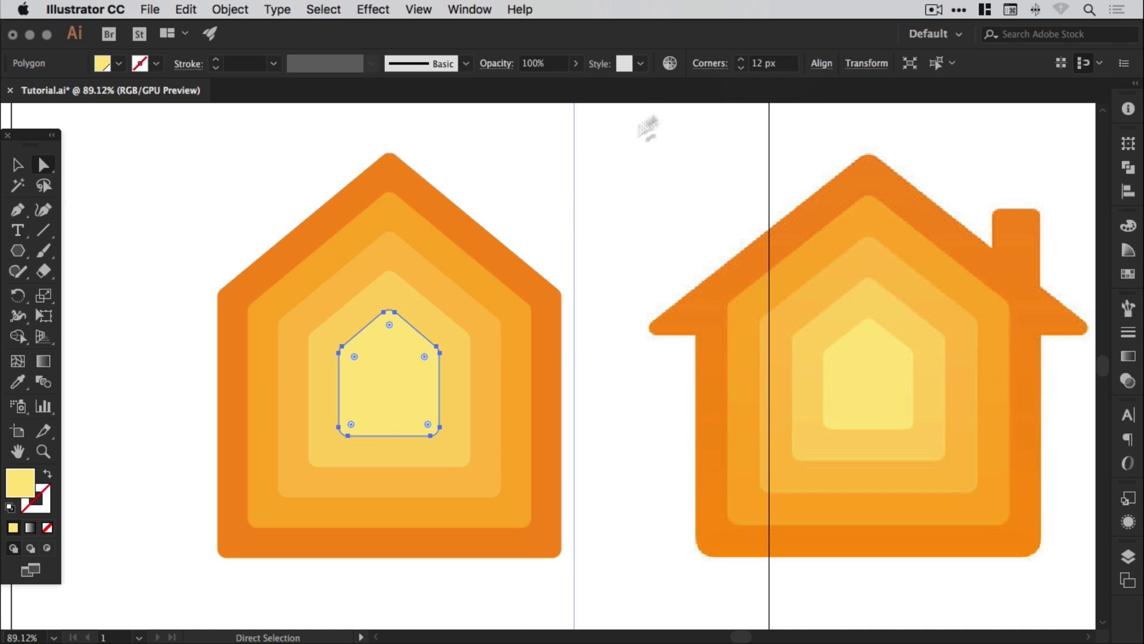
Step: Create a three-sided polygon above the house
key("v")
left_click(212, 230)
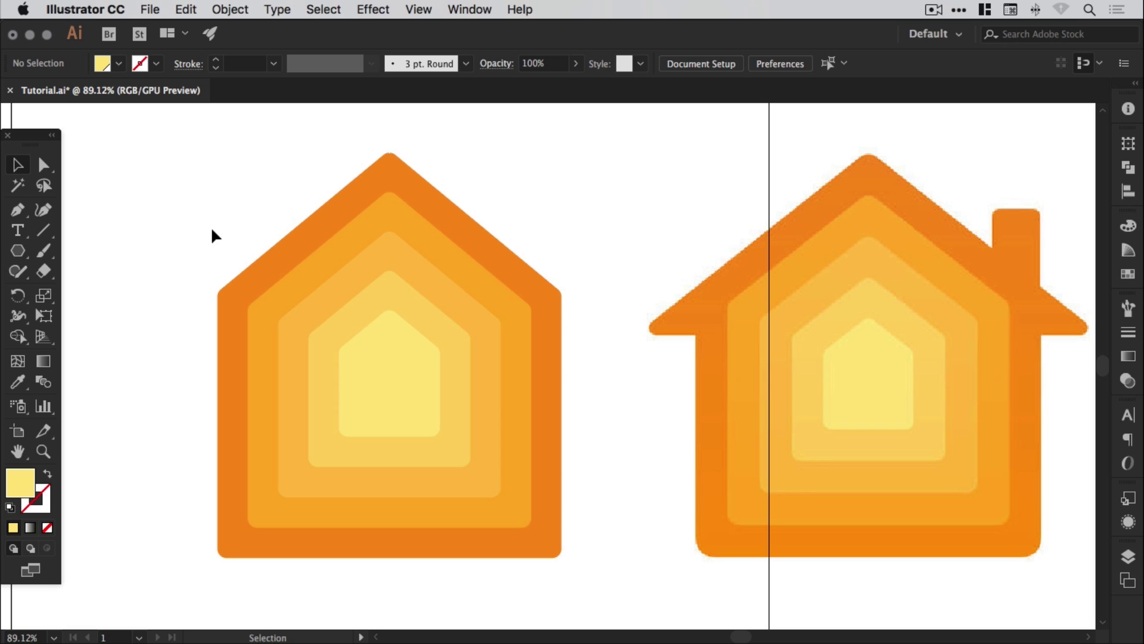
left_click(18, 250)
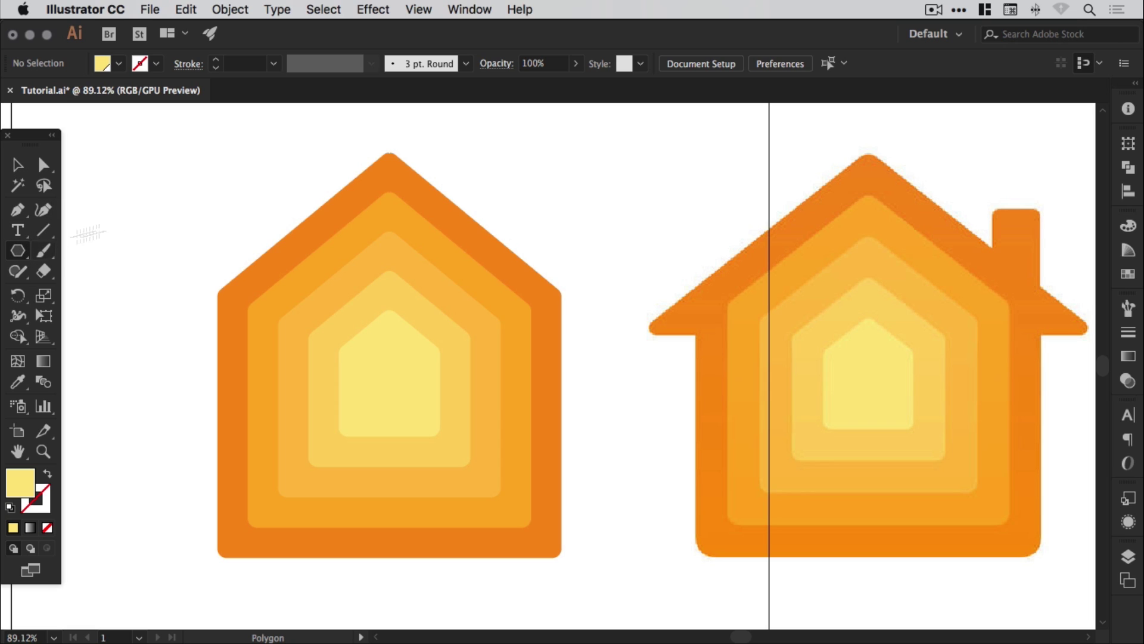
left_click(232, 227)
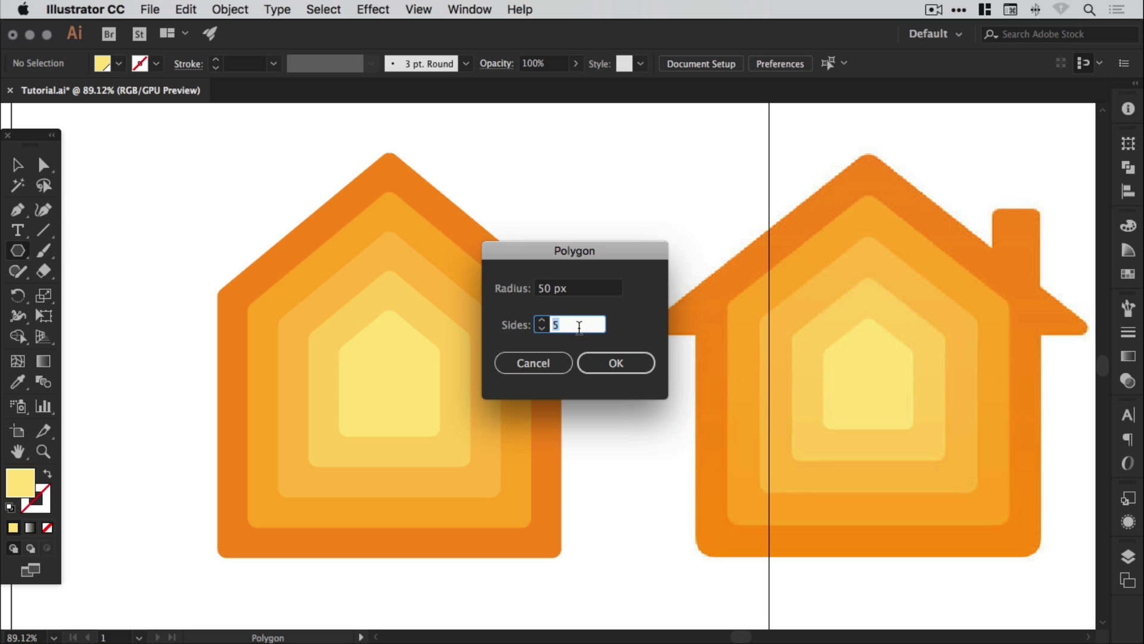
left_click(617, 362)
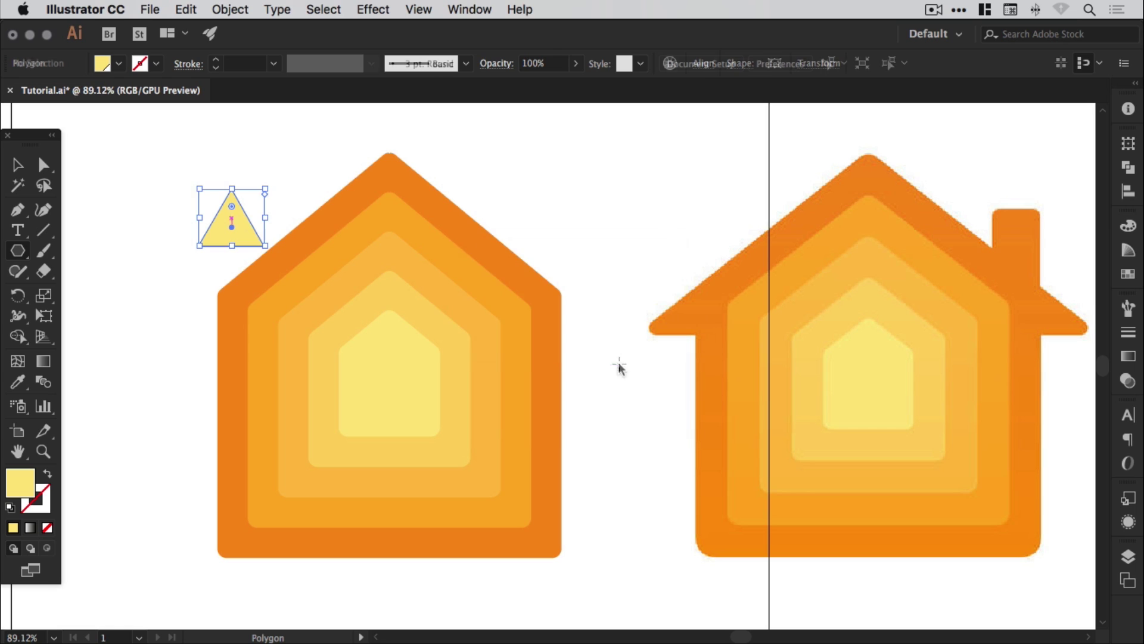
Step: Stretch the triangle into a wide orange roof whose peak meets the house top
key("v")
left_click_drag(265, 246, 552, 290)
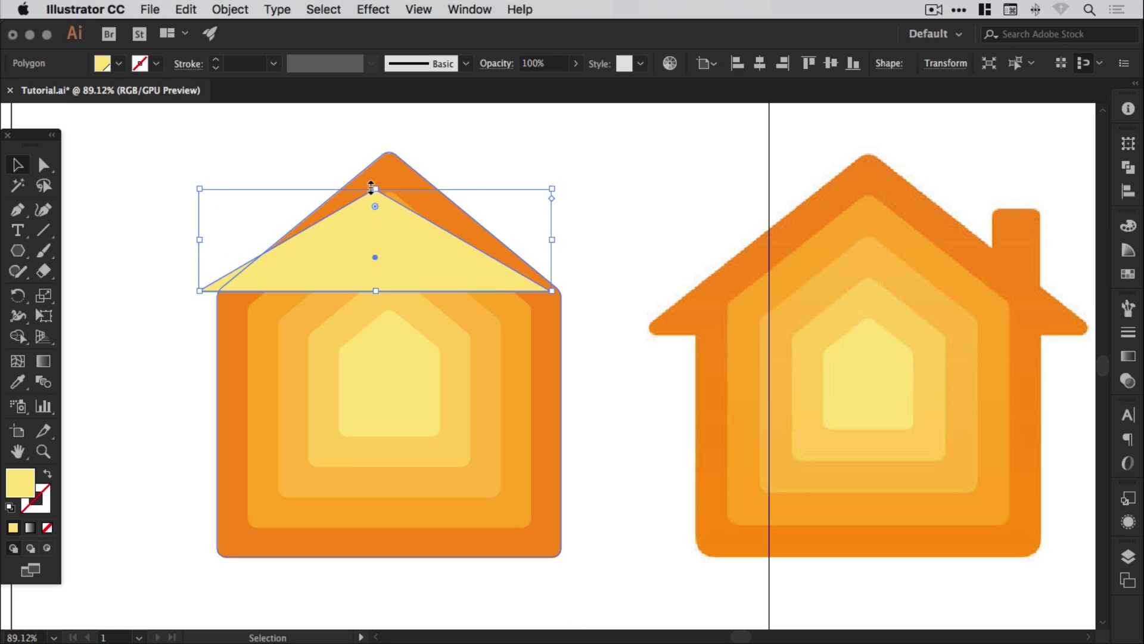
left_click_drag(376, 189, 375, 153)
left_click(1127, 268)
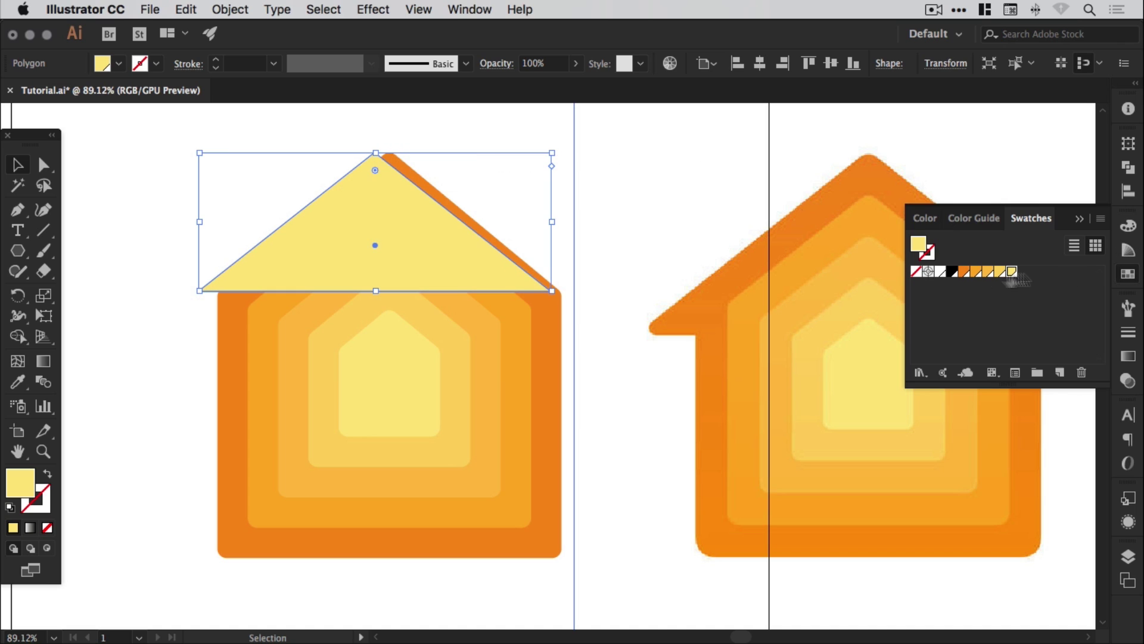
left_click(965, 273)
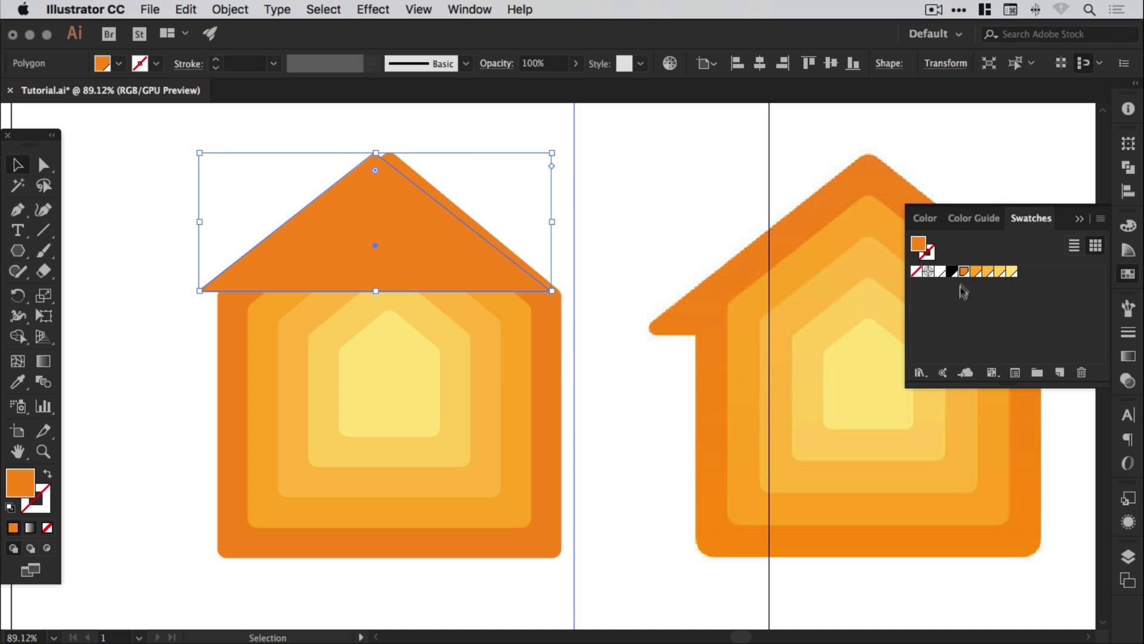
left_click(1127, 273)
left_click_drag(480, 256, 417, 291)
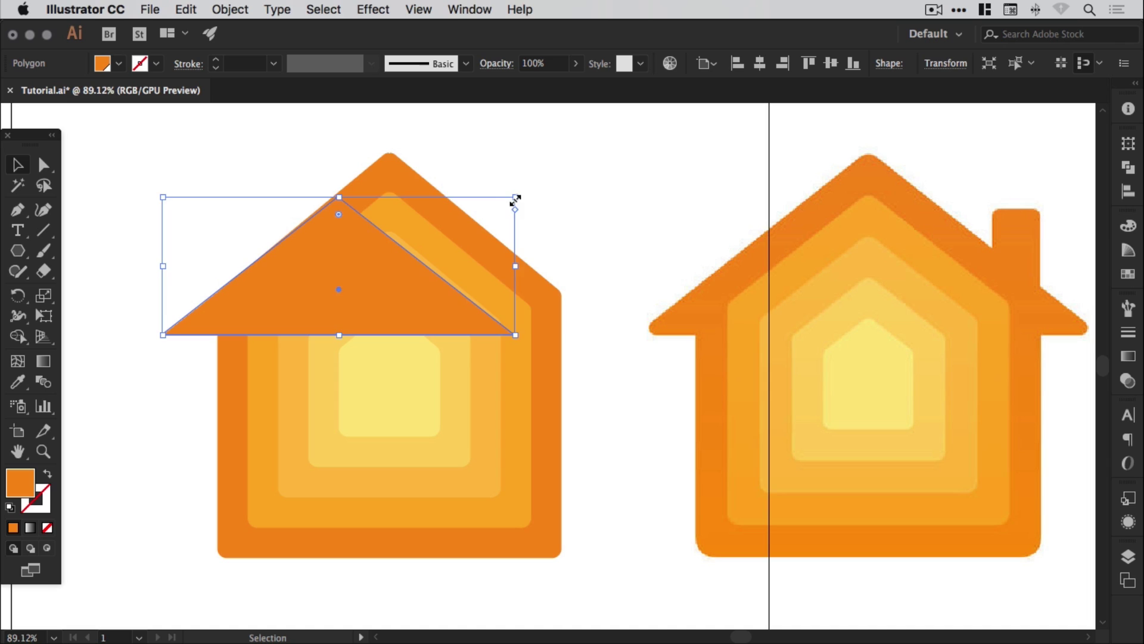
left_click_drag(514, 197, 618, 149)
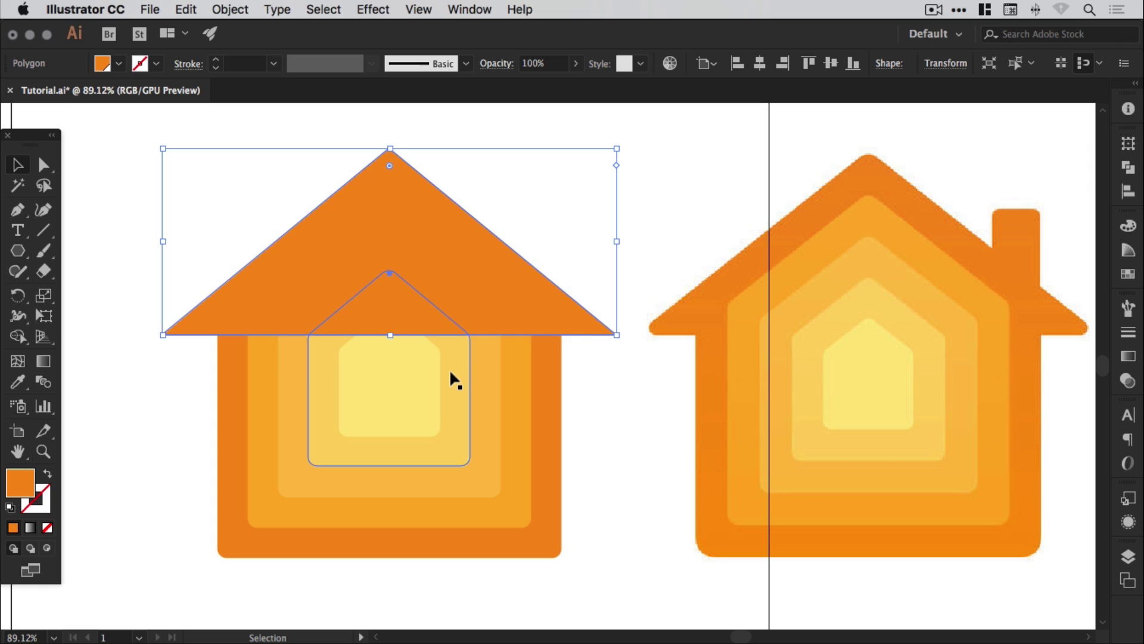
Step: Round the roof triangle's corners to 12 px
key("a")
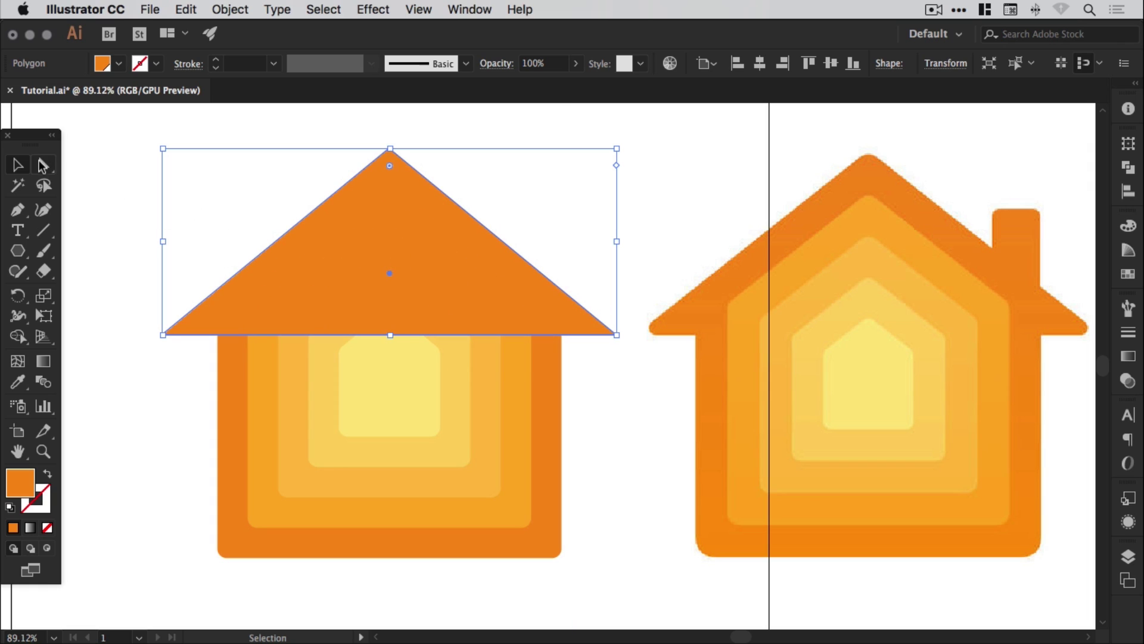
left_click(775, 63)
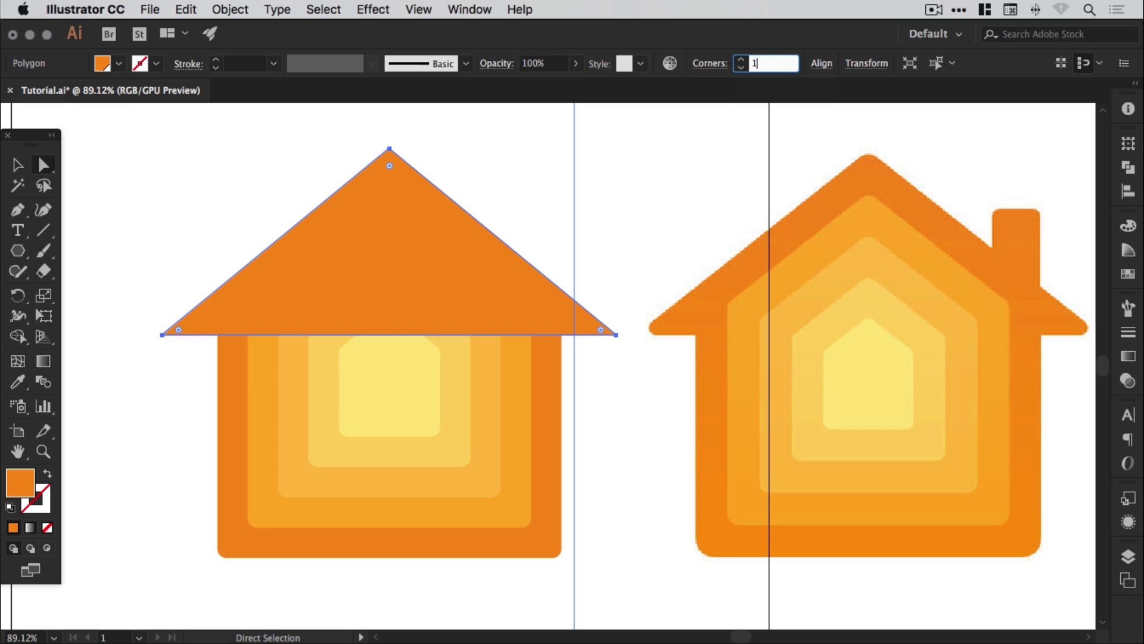
key("Return")
key("v")
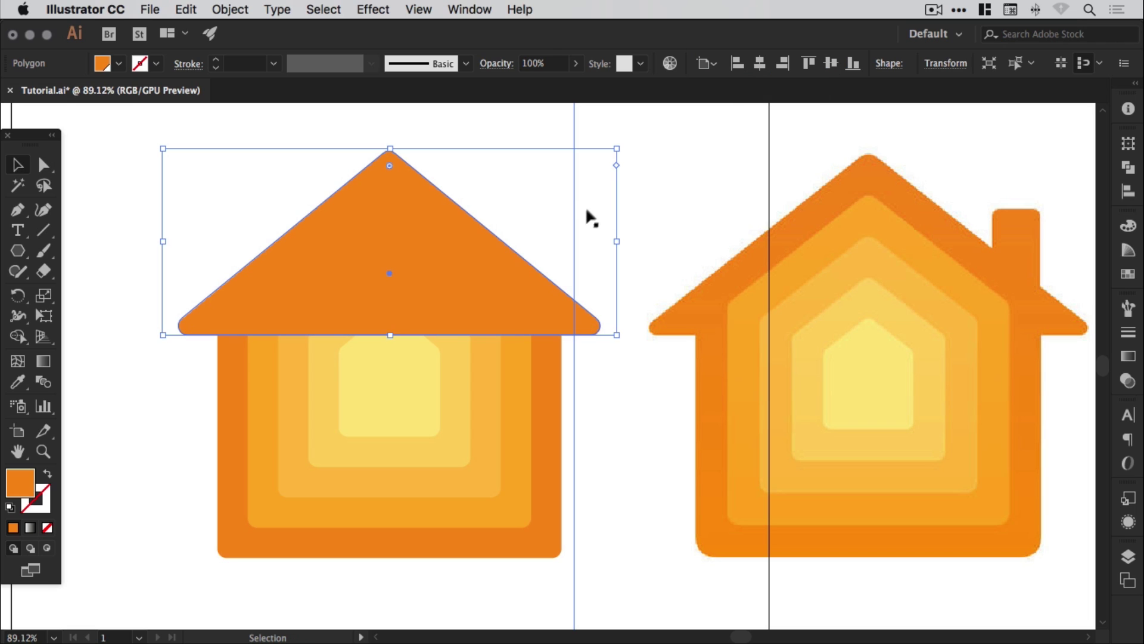
Step: Send the roof backward behind the inner house layers
left_click(589, 198)
left_click(518, 272)
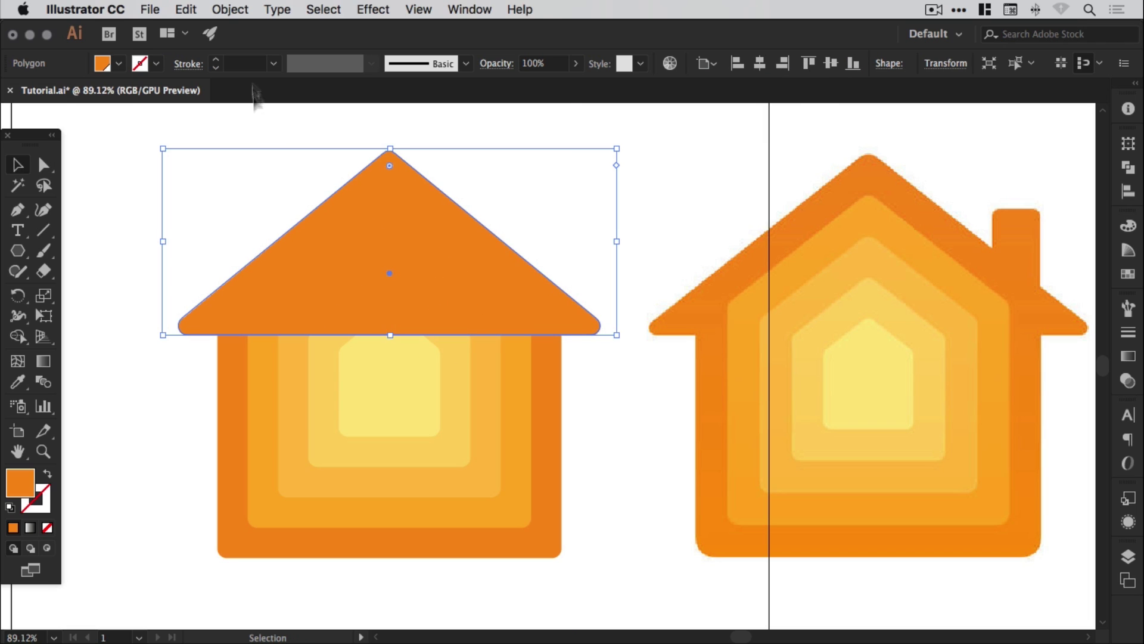
left_click(232, 10)
mouse_move(238, 47)
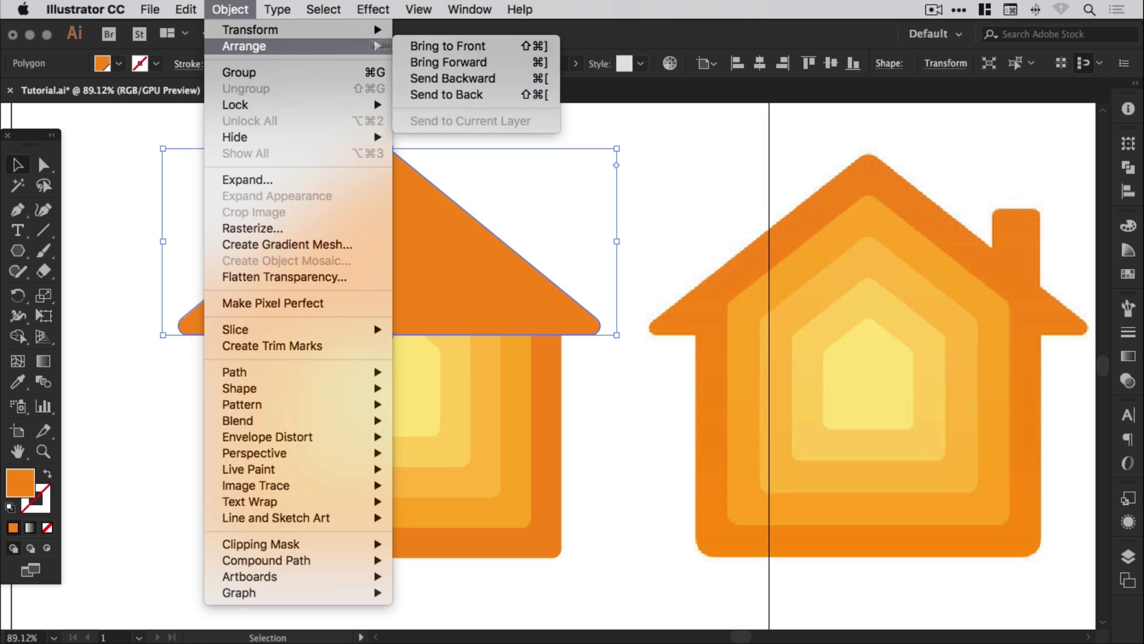
left_click(524, 79)
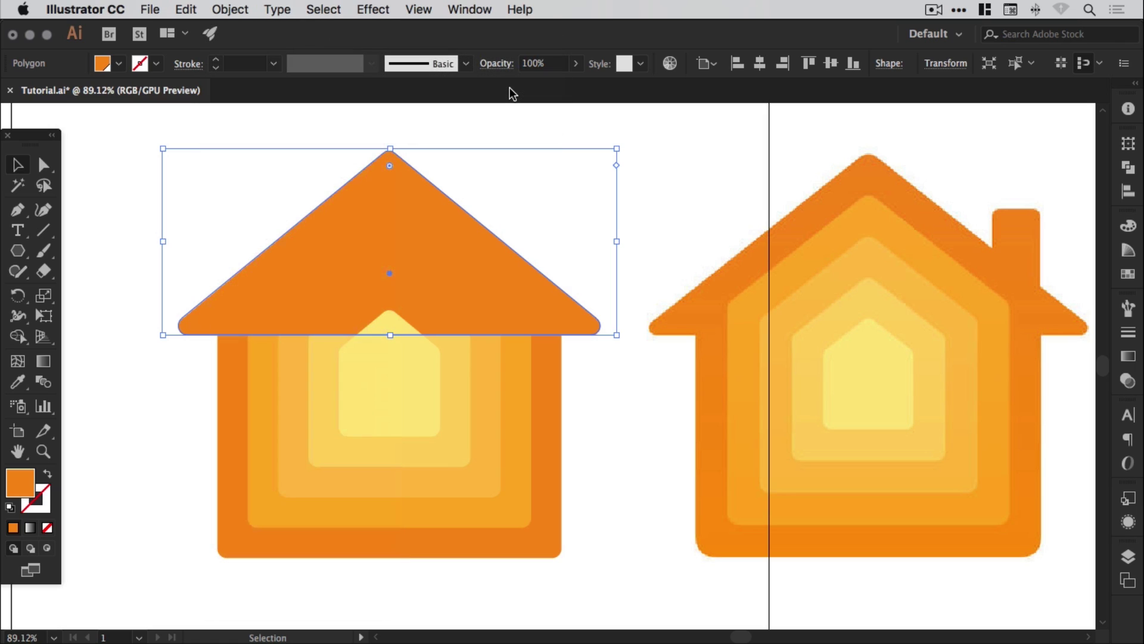
key("super+bracketleft")
key("super+bracketleft")
key("super+bracketleft")
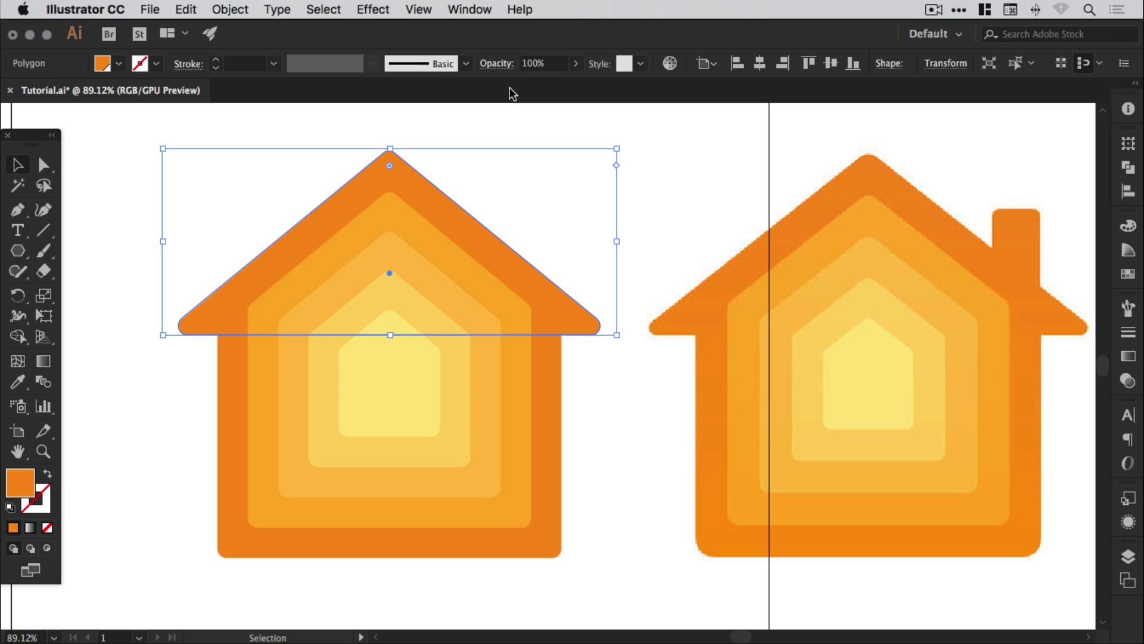
left_click(574, 206)
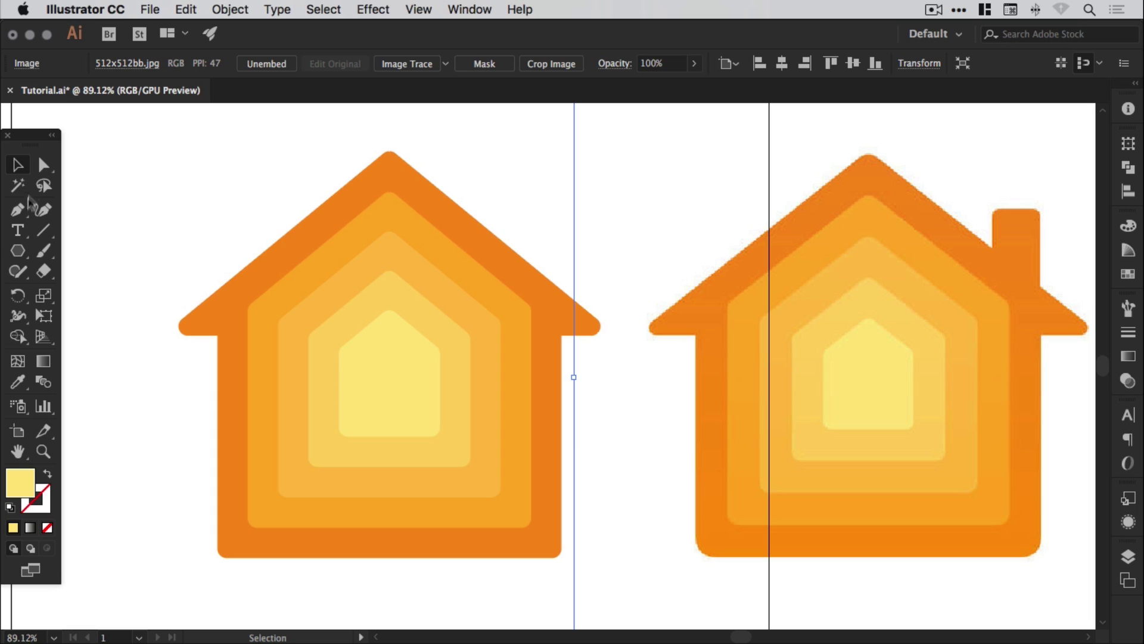
Step: Draw a tall narrow chimney rectangle at the roof's right slope and fill it orange
left_click_drag(18, 250, 119, 248)
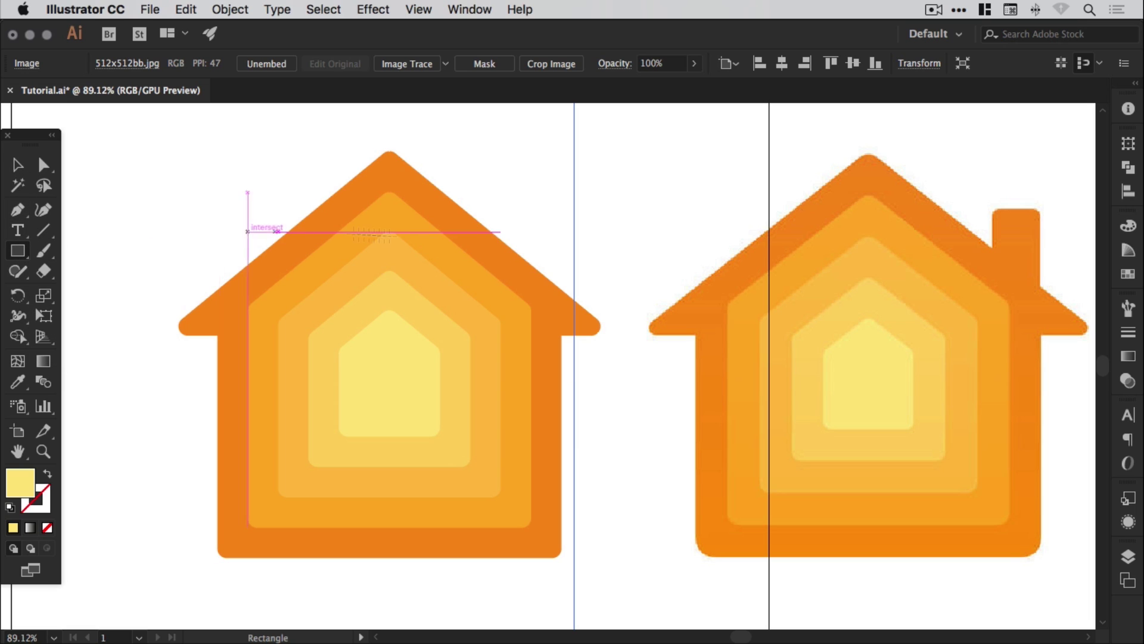
left_click_drag(560, 311, 515, 217)
key("v")
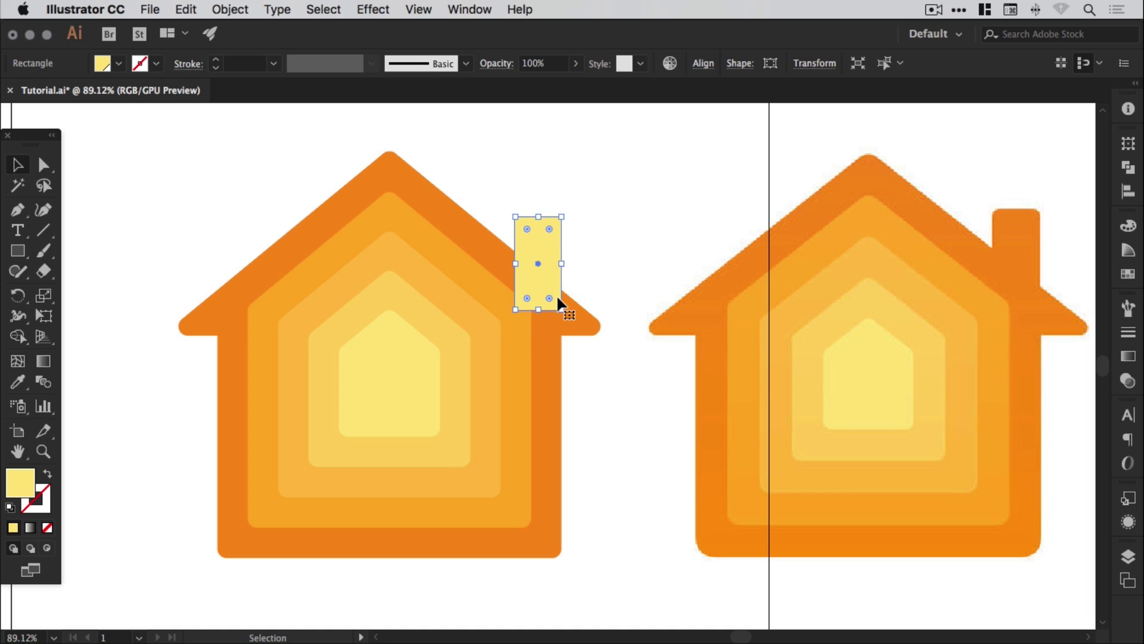
left_click(420, 9)
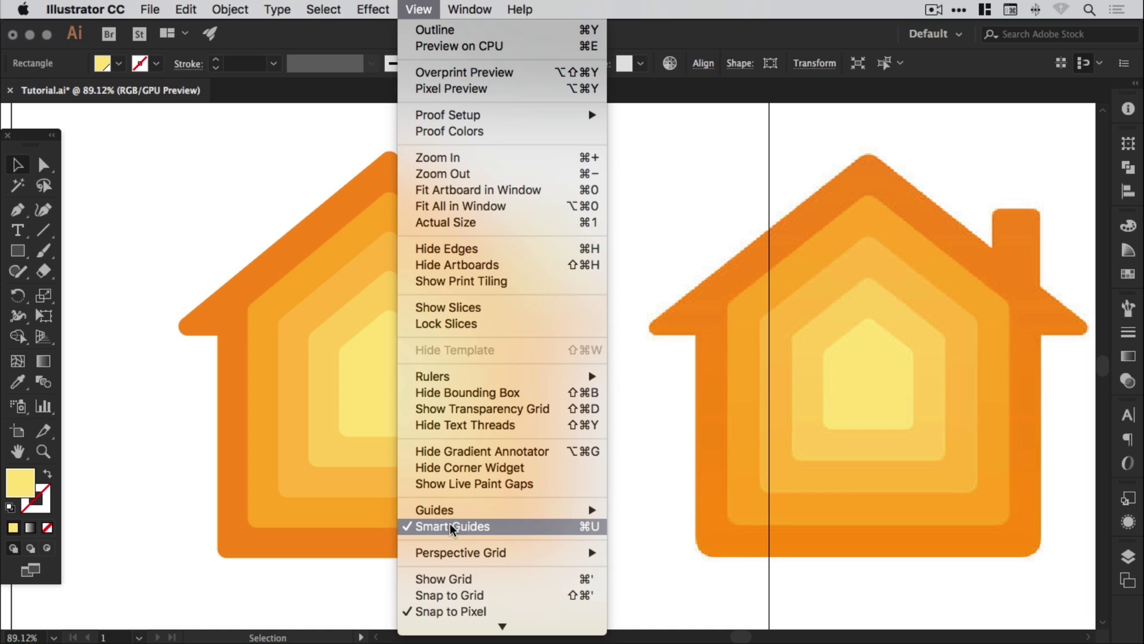
left_click(418, 11)
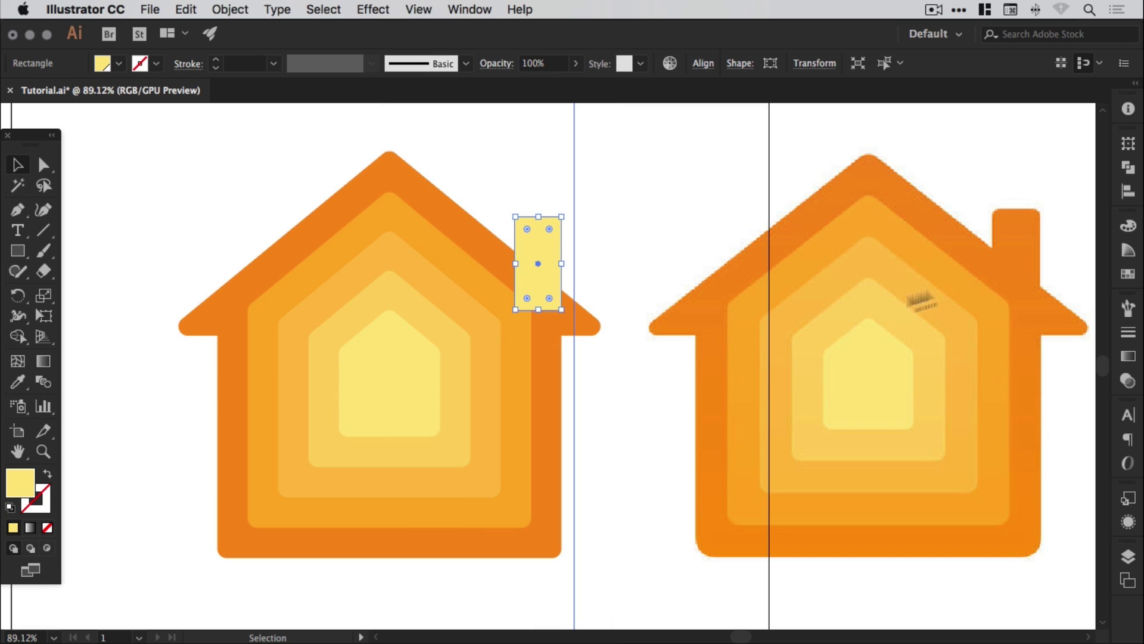
left_click(1128, 274)
left_click(964, 273)
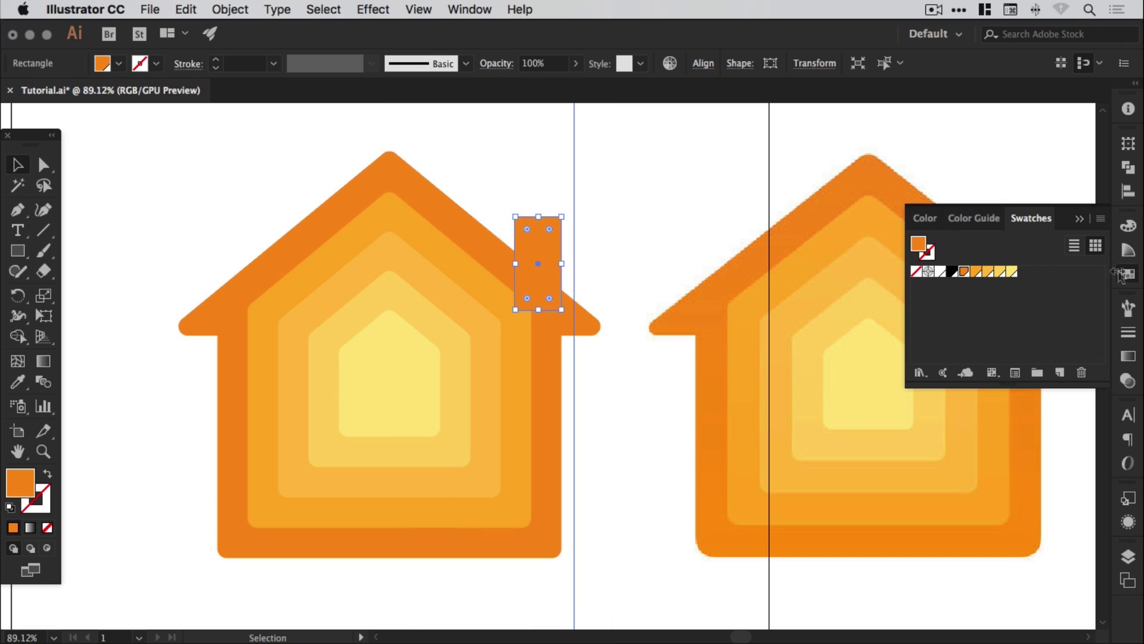
left_click(1128, 274)
left_click(627, 235)
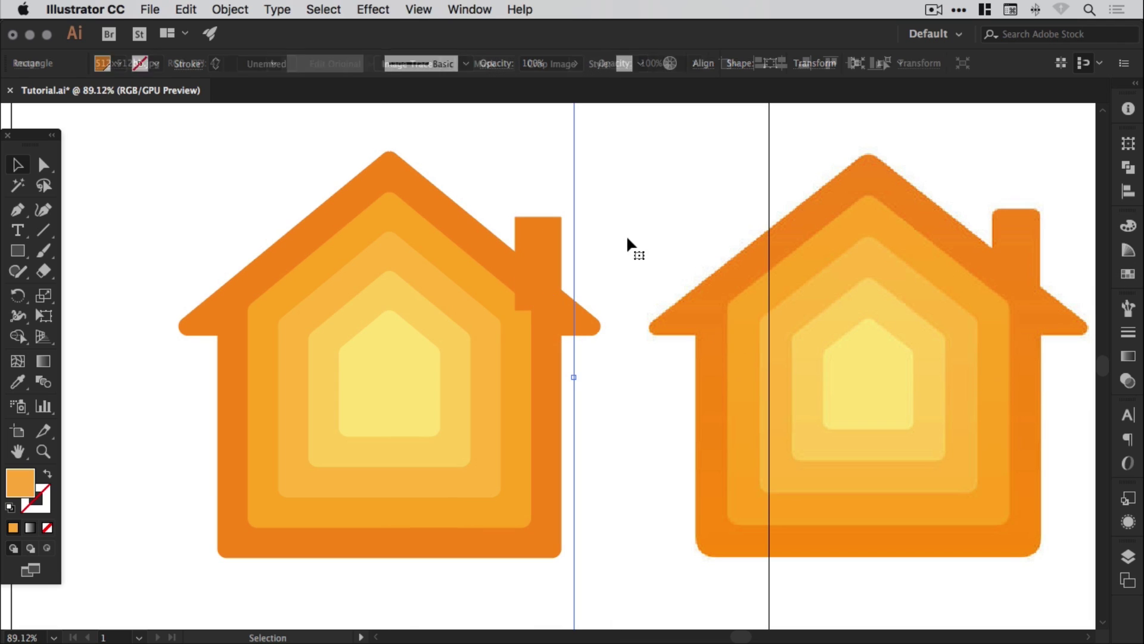
Step: Send the chimney rectangle backward so it sits behind the roof
left_click(548, 235)
left_click(230, 10)
mouse_move(268, 46)
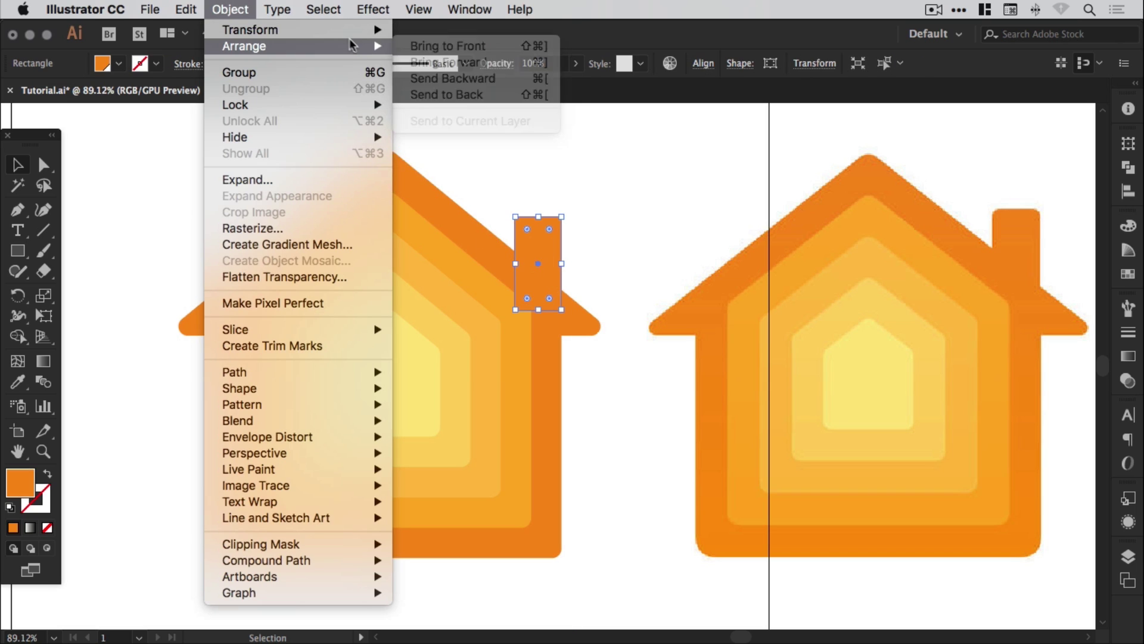
left_click(453, 75)
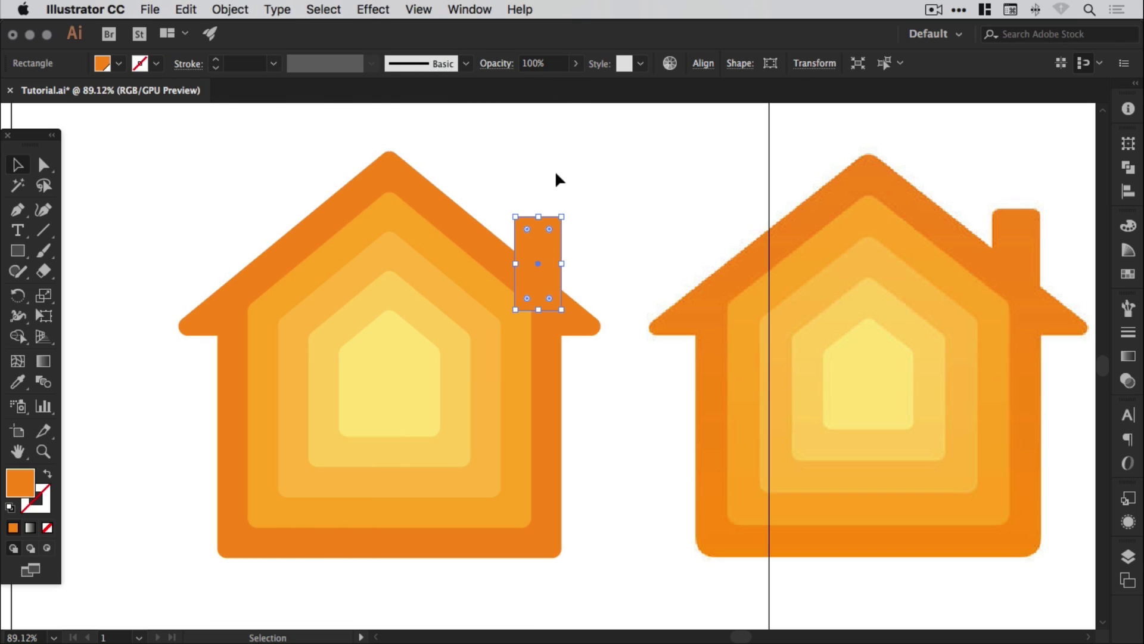
Step: Round the chimney's corners to a 12 px radius
key("a")
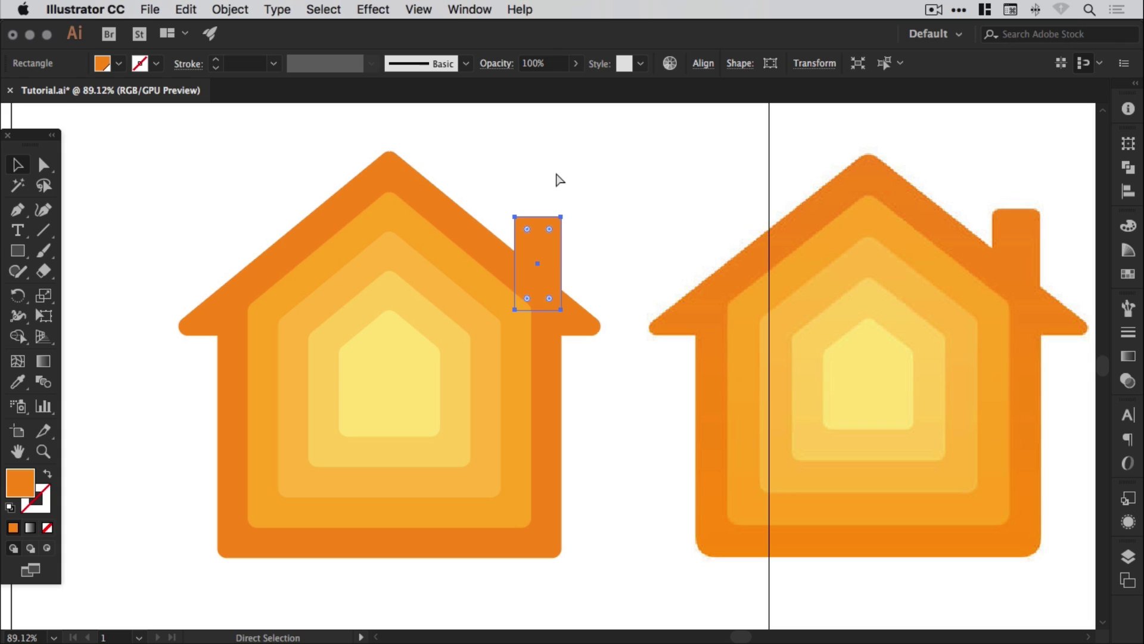
key("v")
key("a")
left_click(781, 63)
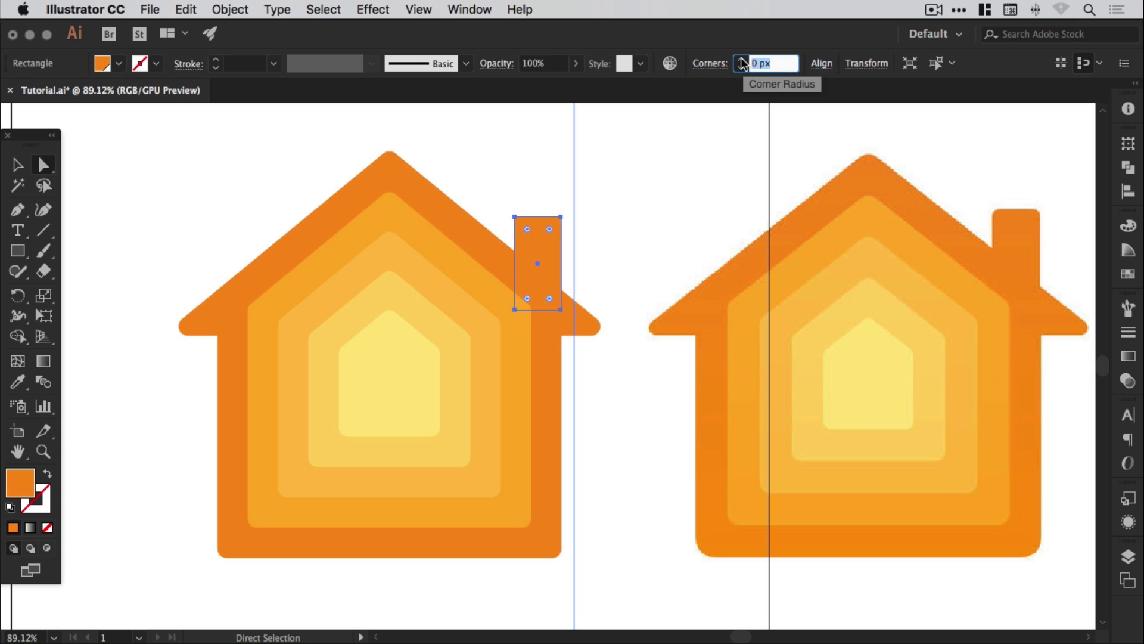
type("12")
key("Return")
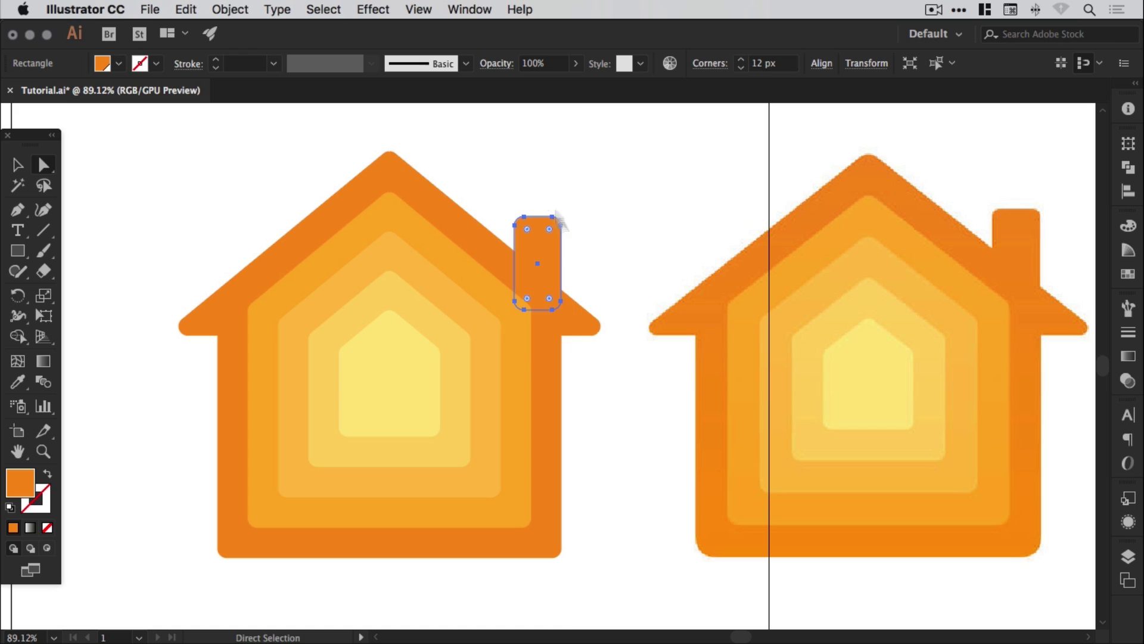
left_click(779, 62)
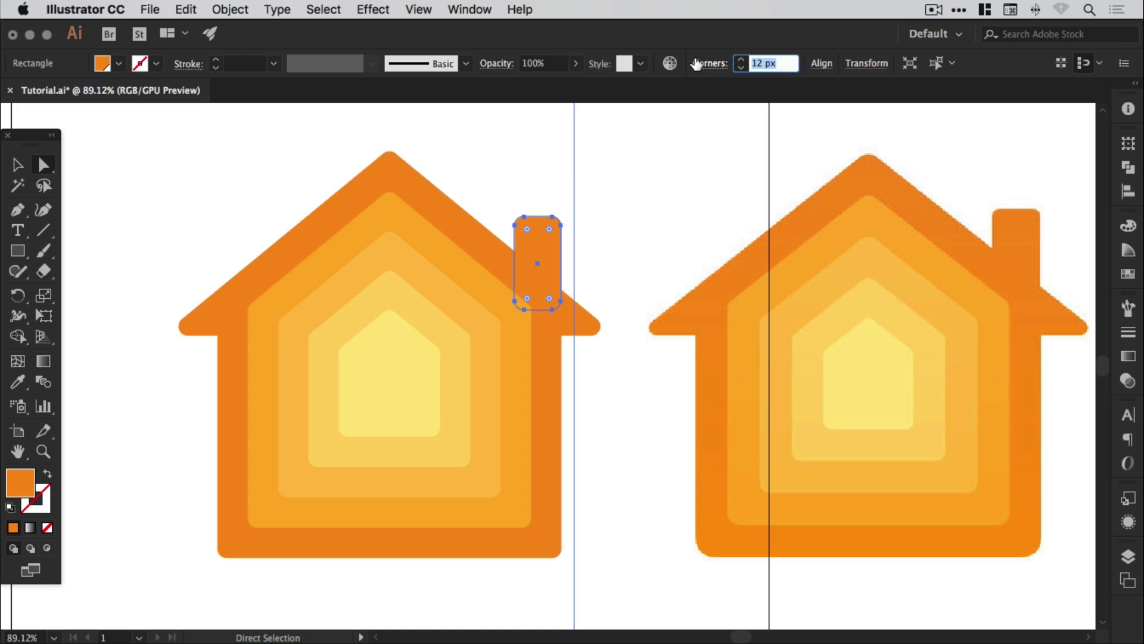
key("v")
left_click(235, 184)
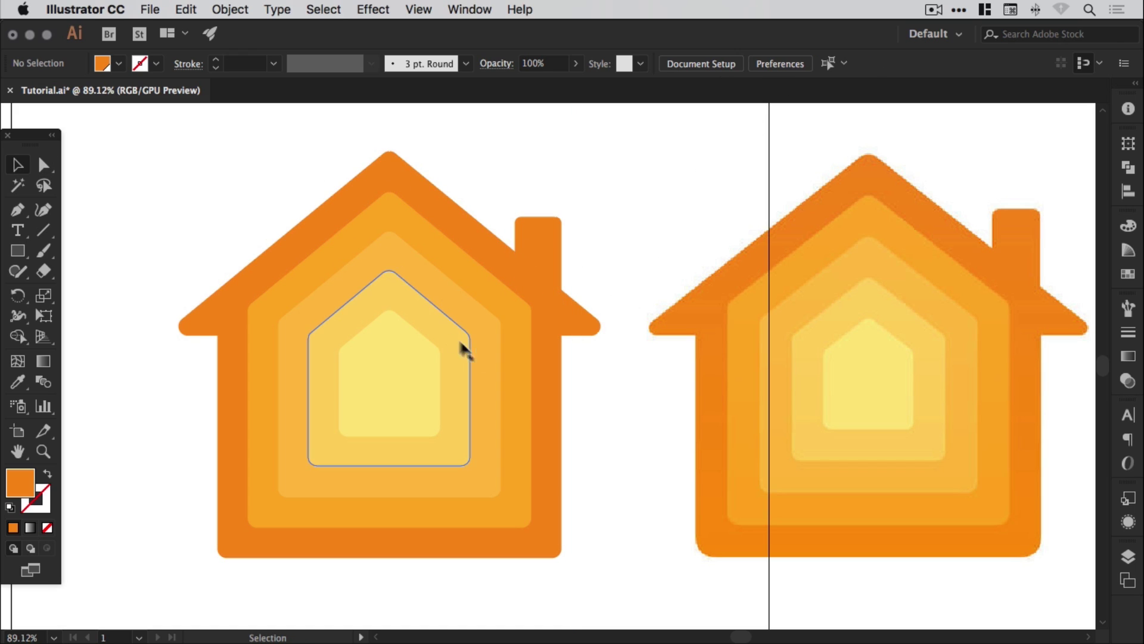
scroll(465, 357, "right", 2)
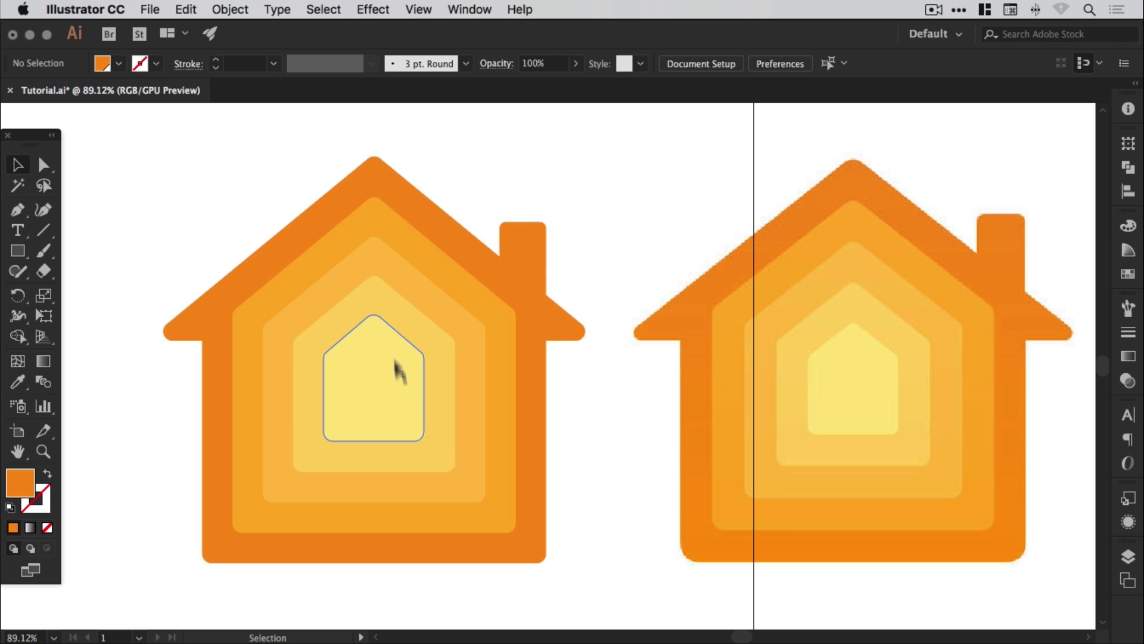
Step: In Outline view, select the outer house shape and chimney, then Unite them in Pathfinder
key("a")
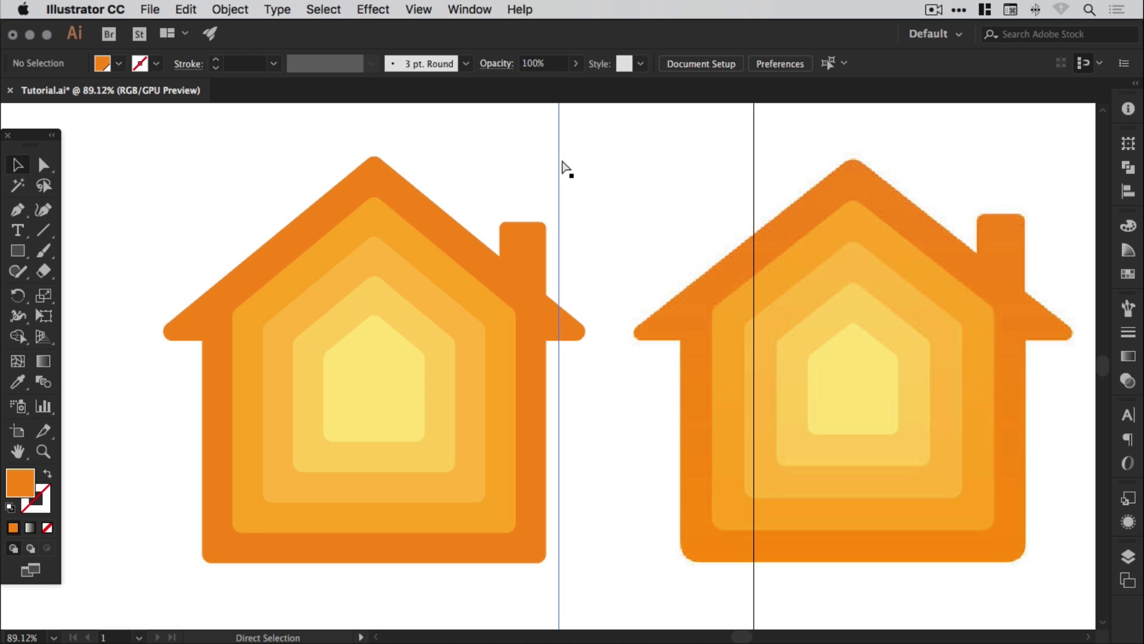
key("super+y")
key("v")
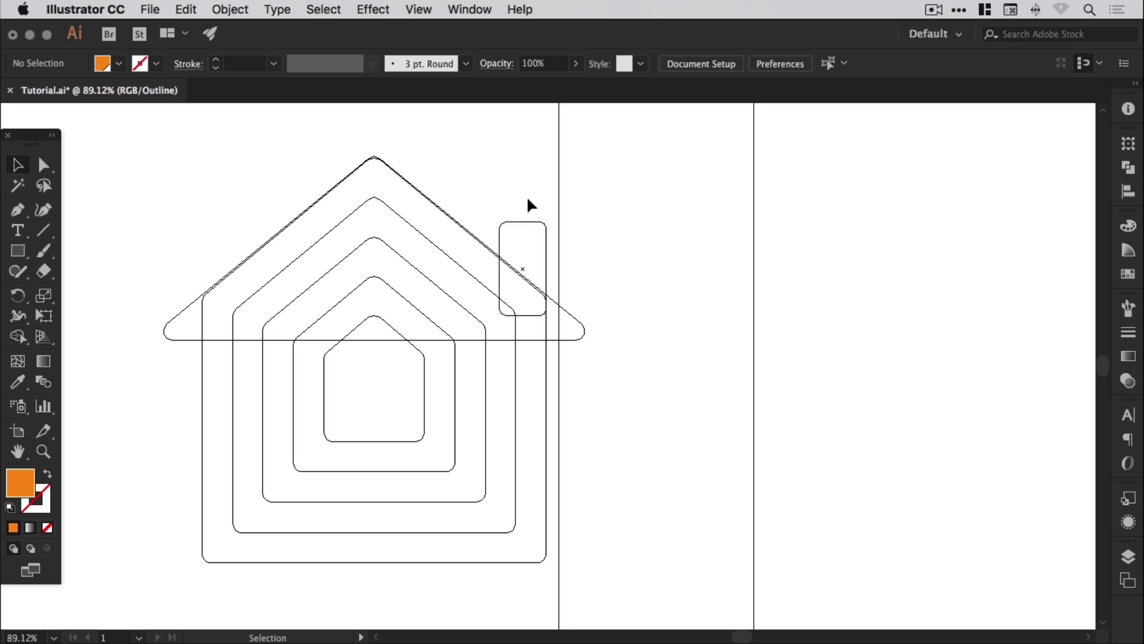
left_click(509, 269)
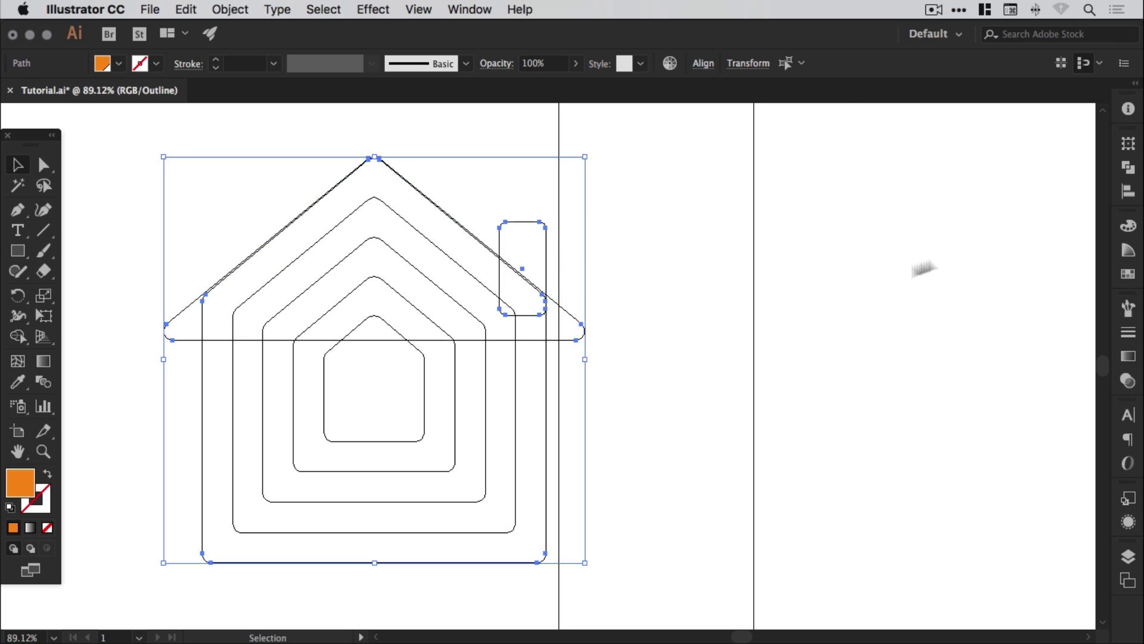
left_click(1128, 170)
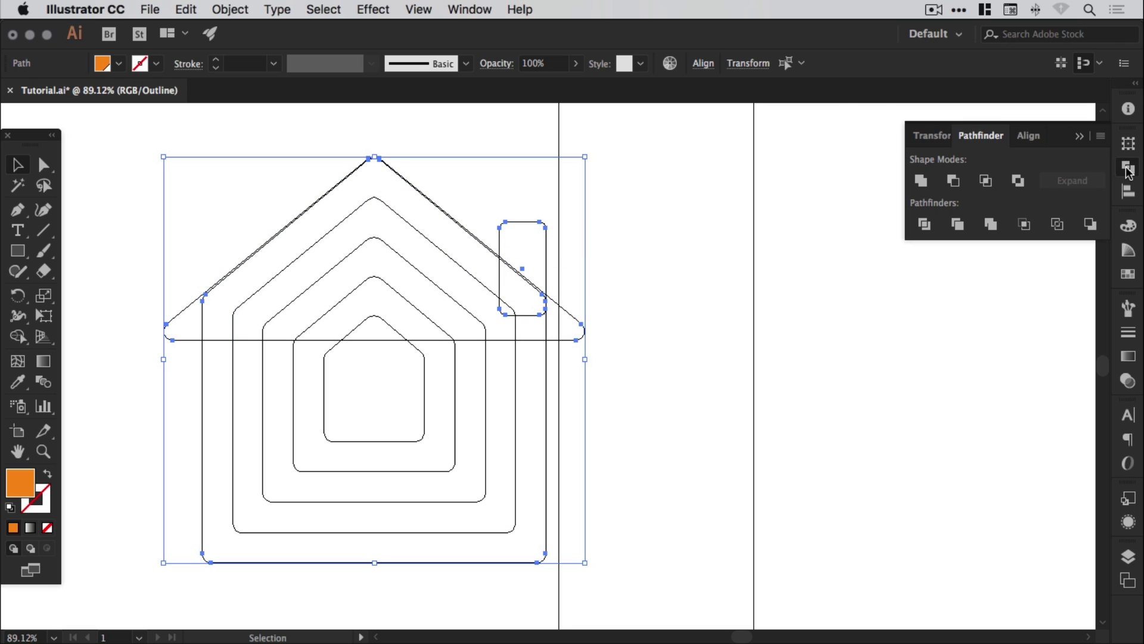
left_click(475, 10)
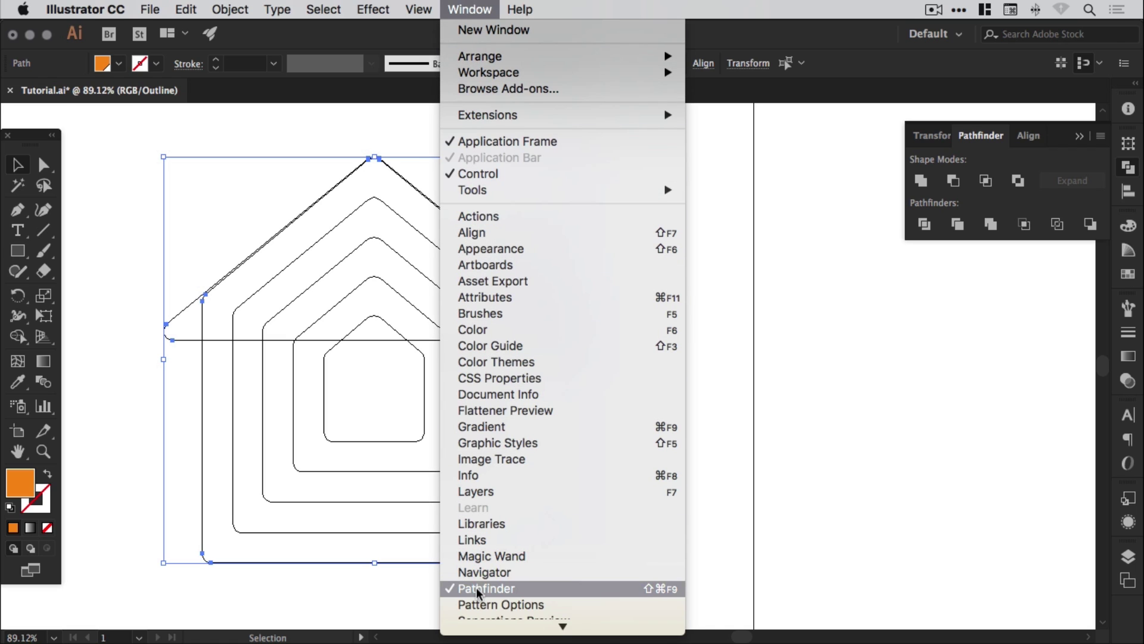
left_click(487, 10)
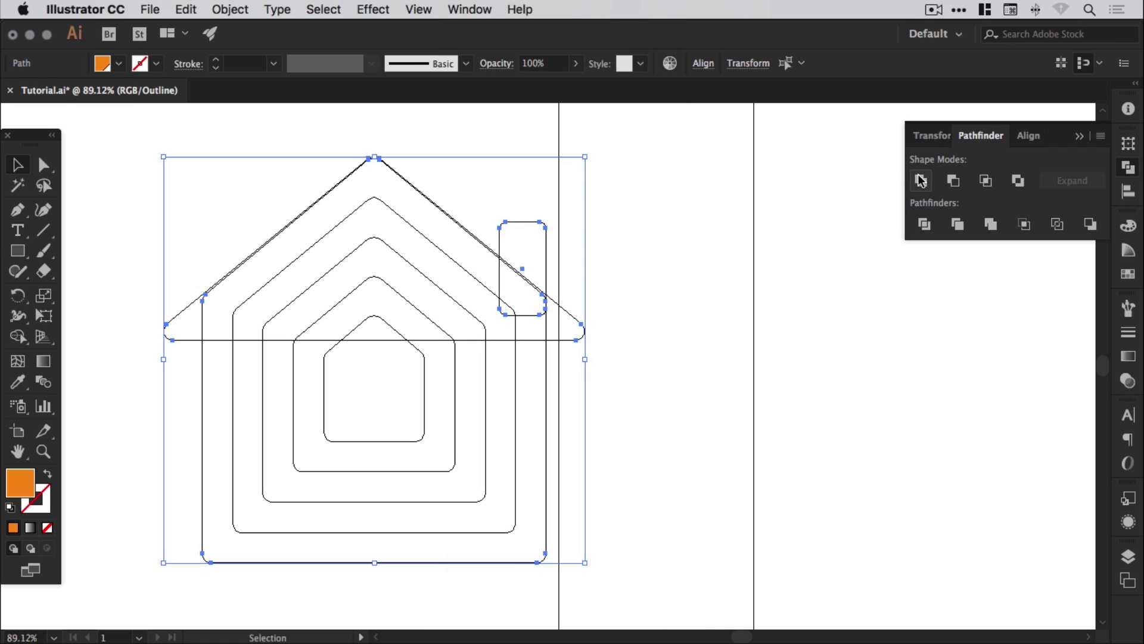
left_click(921, 180)
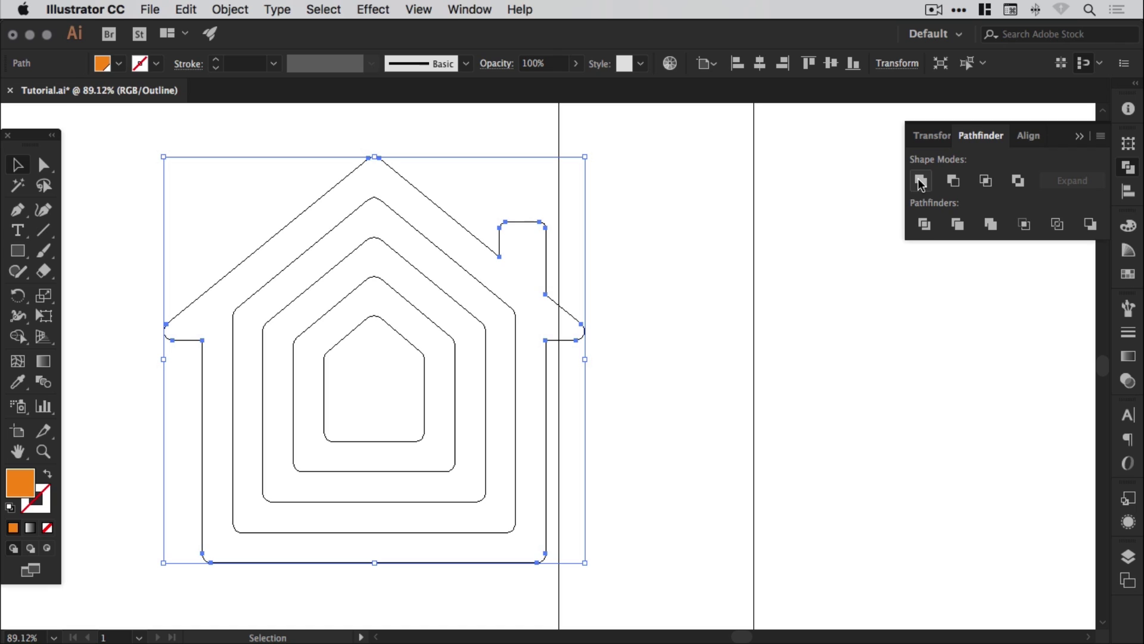
left_click(1128, 191)
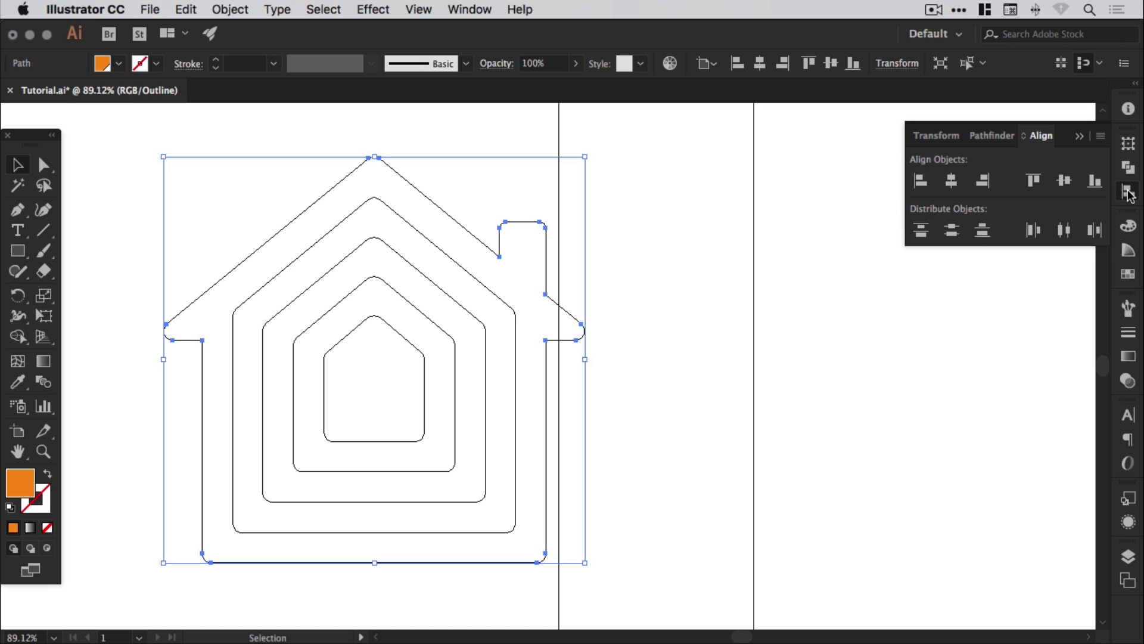
left_click(1129, 192)
left_click(649, 280)
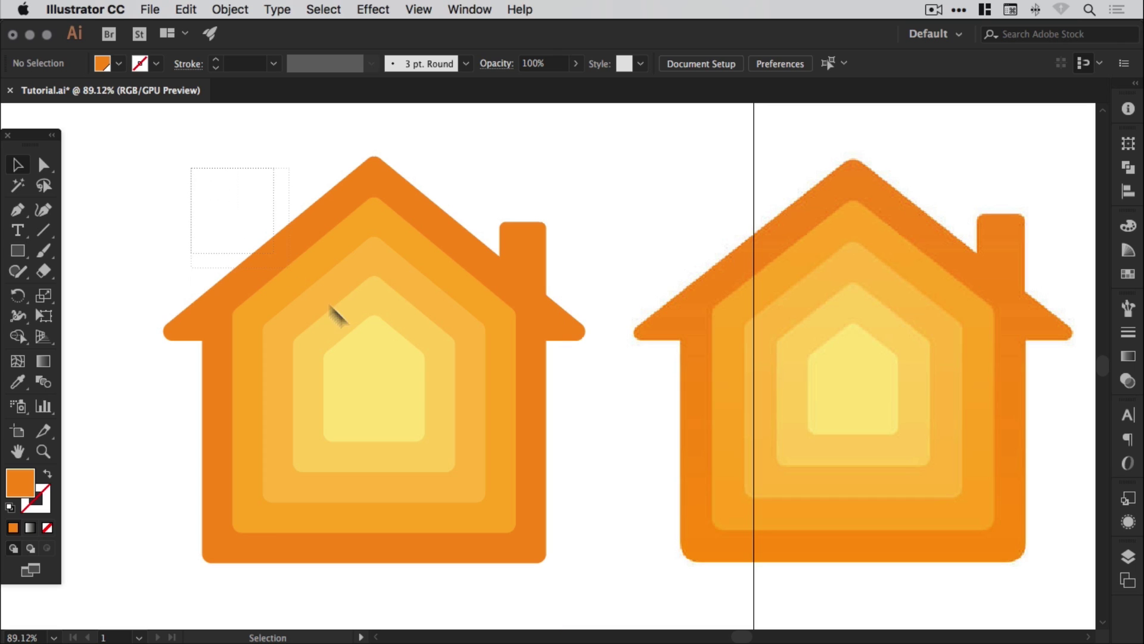
Step: Zoom out and delete the placed reference house image
left_click_drag(331, 305, 558, 577)
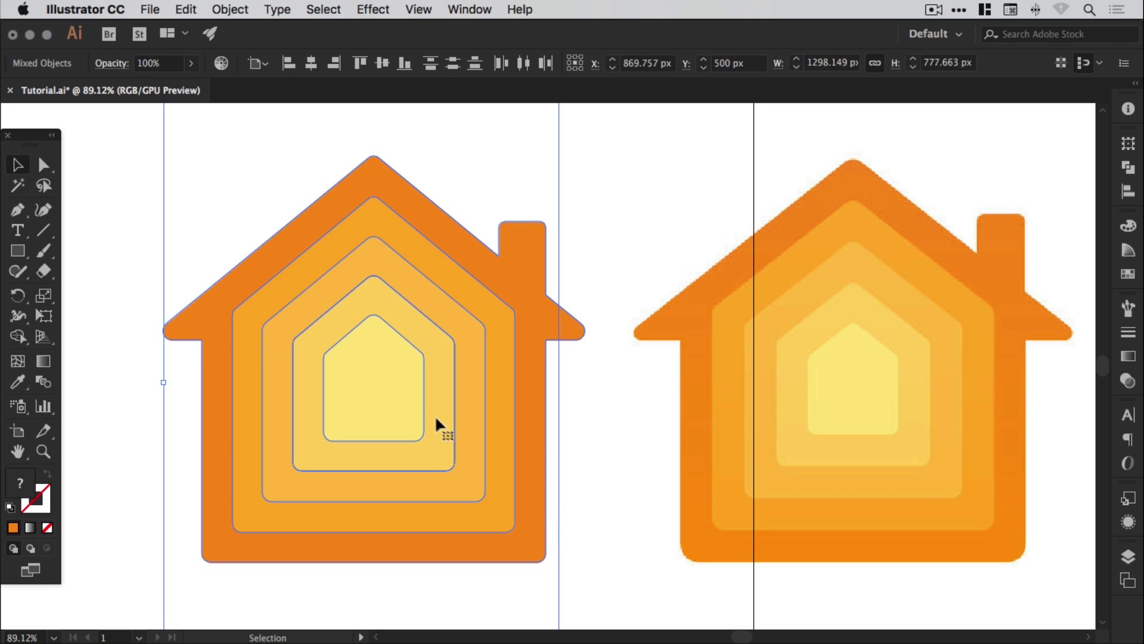
key("super+minus")
key("super+minus")
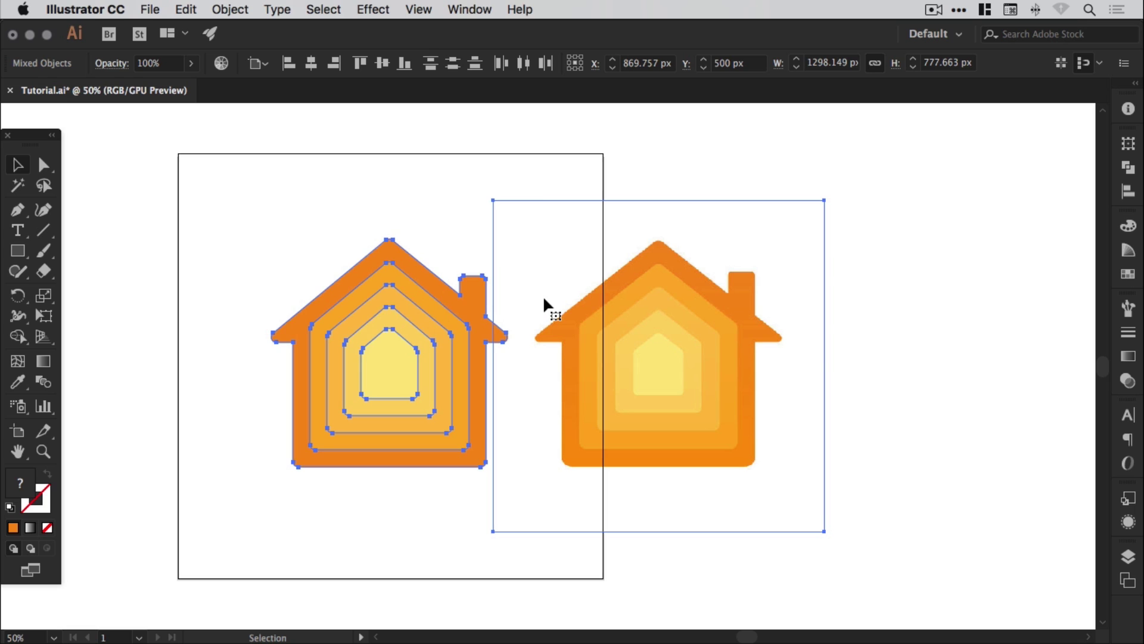
left_click(914, 281)
left_click(699, 327)
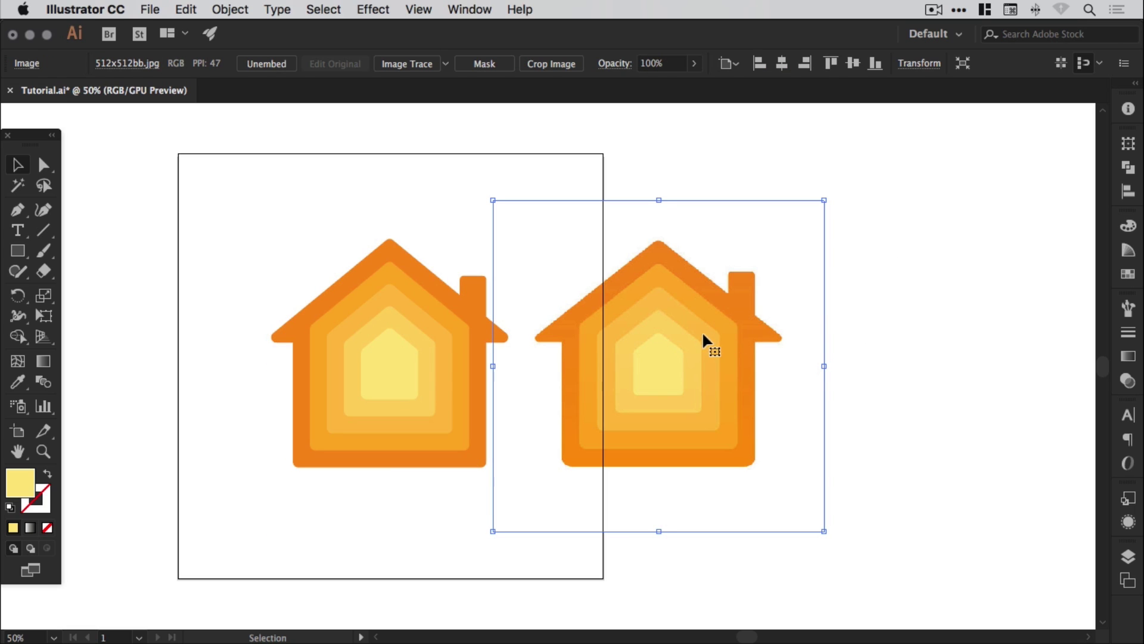
key("Delete")
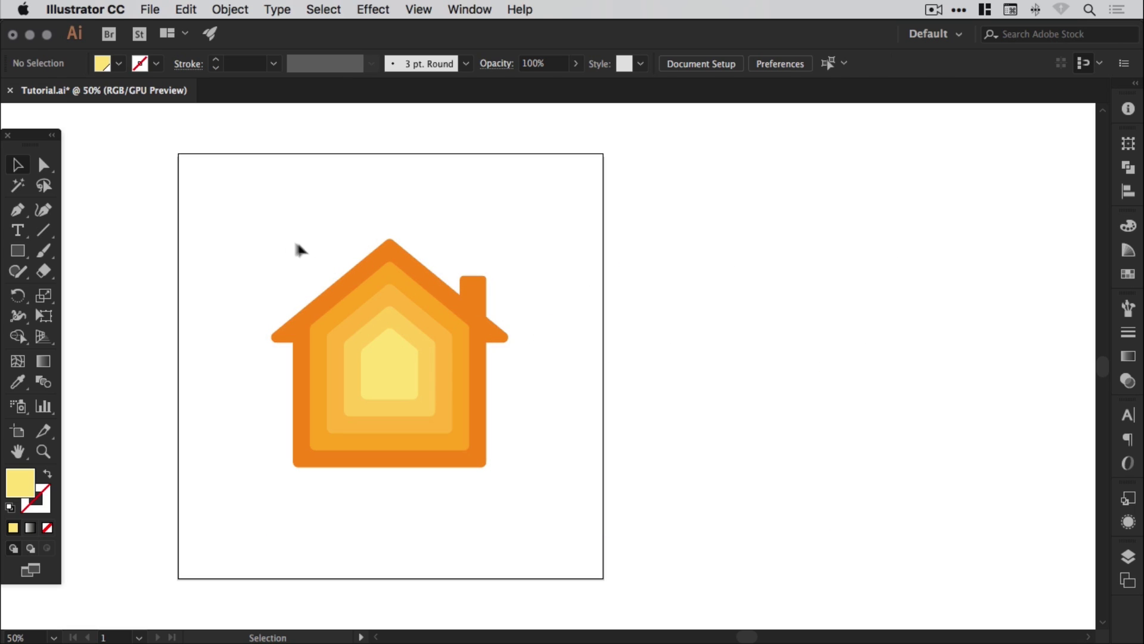
Step: Scale the nested house shapes down to about 182 × 175 px
key("super+space")
left_click_drag(213, 202, 639, 518)
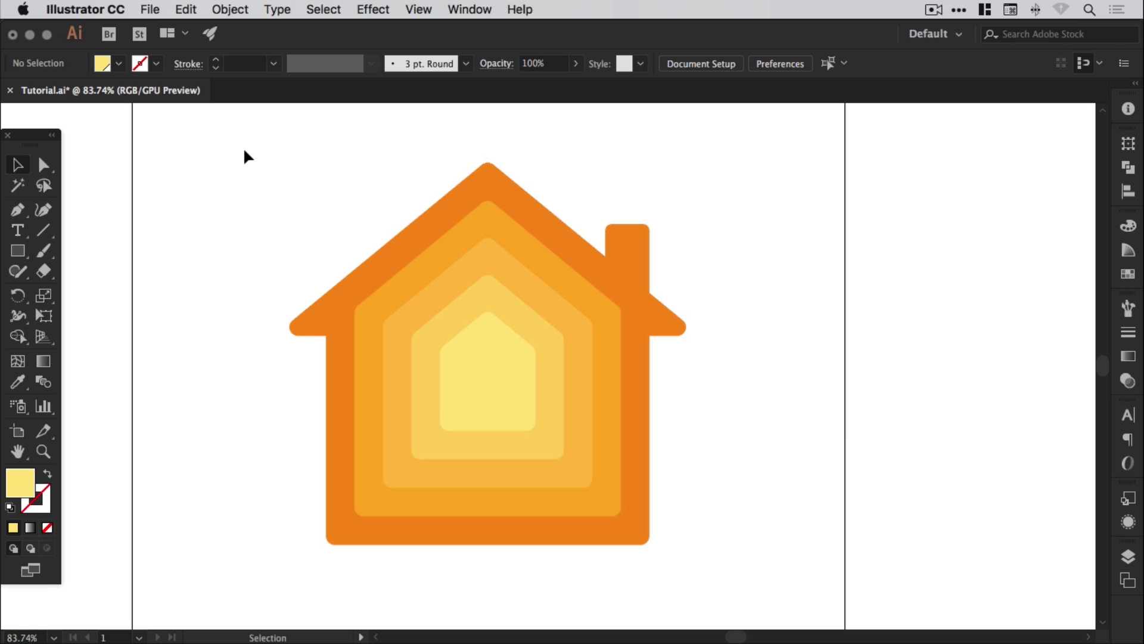
left_click_drag(244, 151, 710, 570)
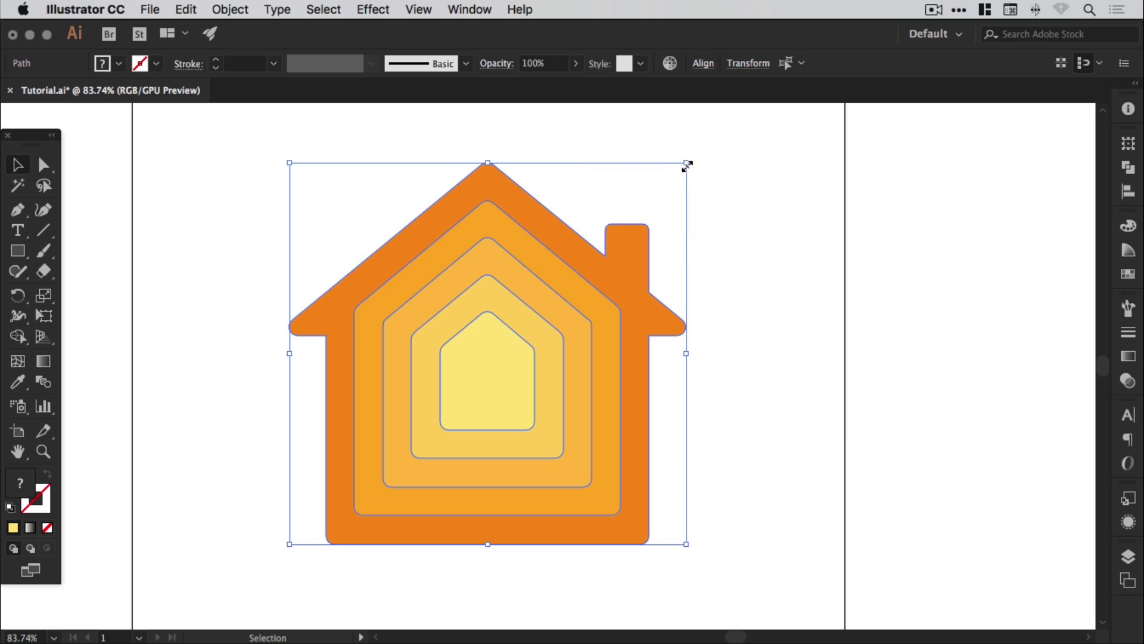
left_click_drag(687, 165, 409, 430)
left_click(396, 429)
Step: Zoom in and out to inspect the shrunken house on the artboard
key("z")
left_click_drag(250, 396, 500, 585)
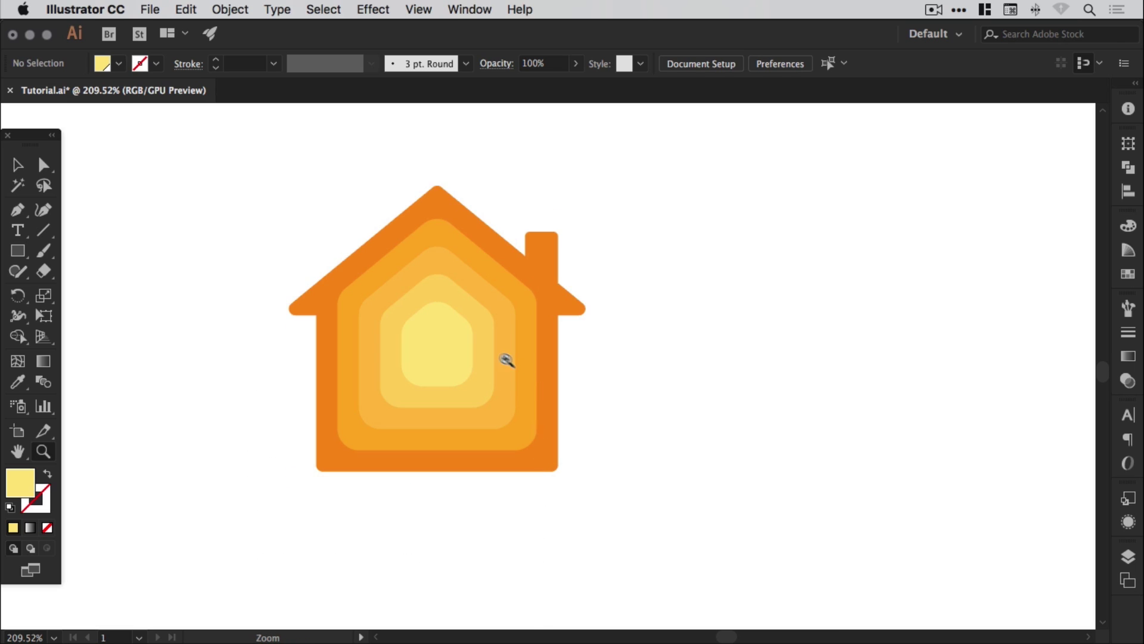
key("v")
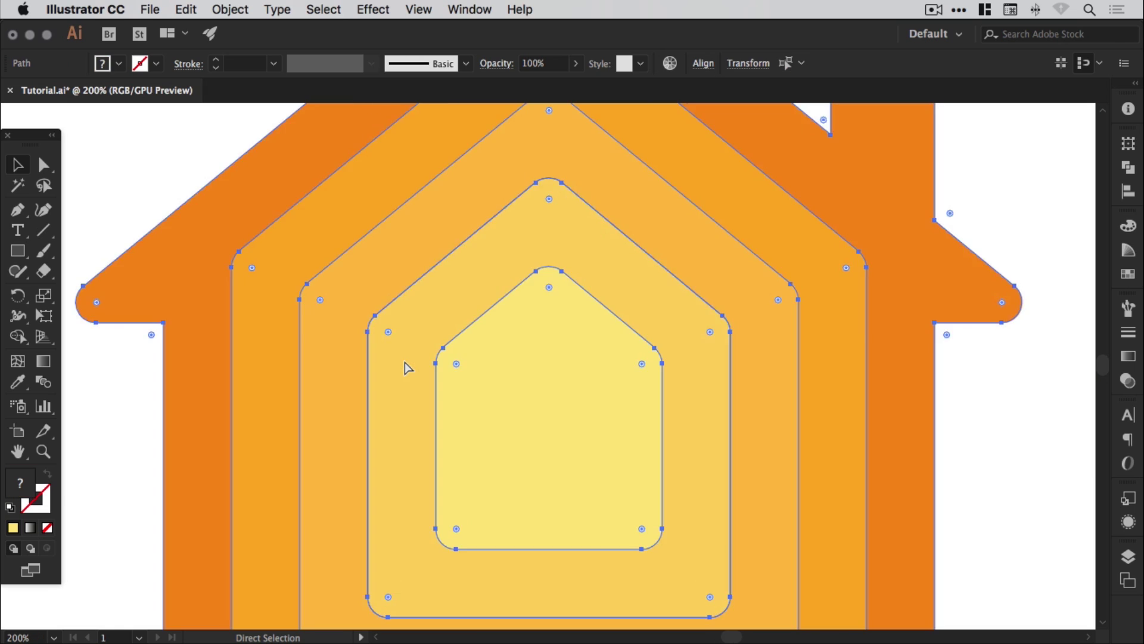
key("ctrl+minus")
key("ctrl+minus")
key("ctrl+minus")
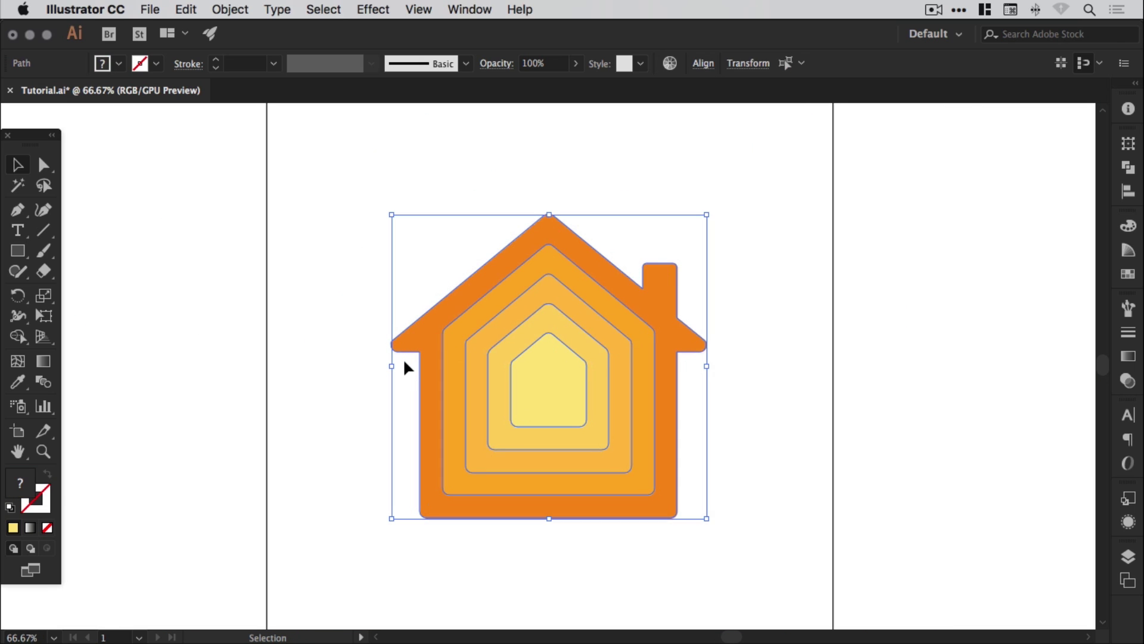
left_click(871, 353)
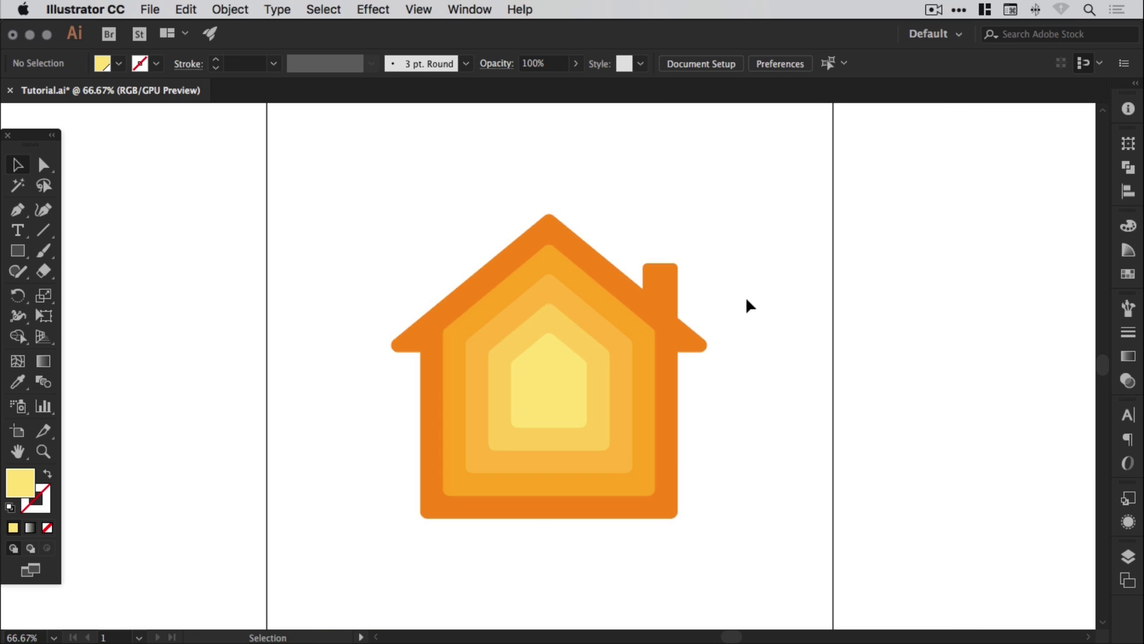
key("z")
left_click_drag(349, 186, 772, 554)
Step: With the Pathfinder panel open, select each nested house shape from innermost to outermost
key("v")
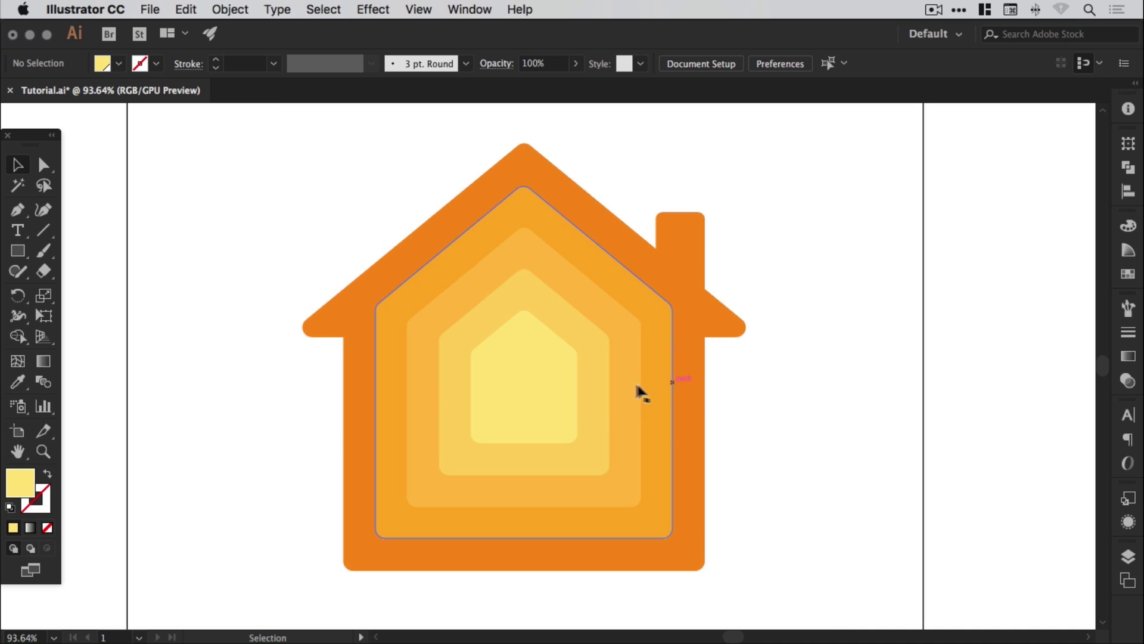
left_click(537, 356)
key("super+shift+F9")
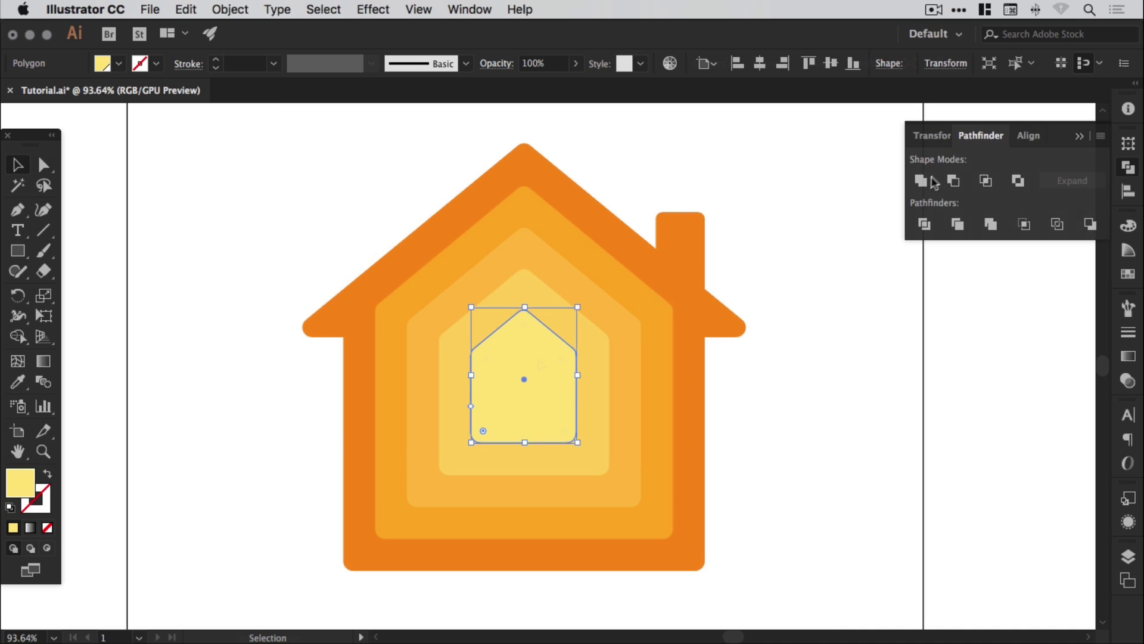
left_click(538, 278, "shift")
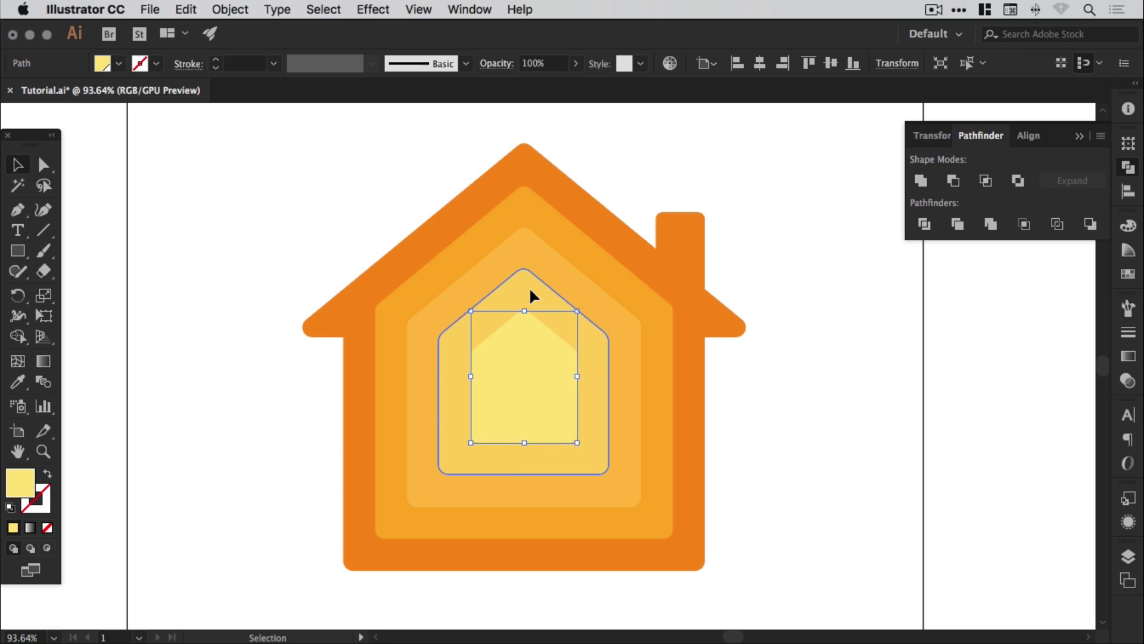
left_click(531, 289)
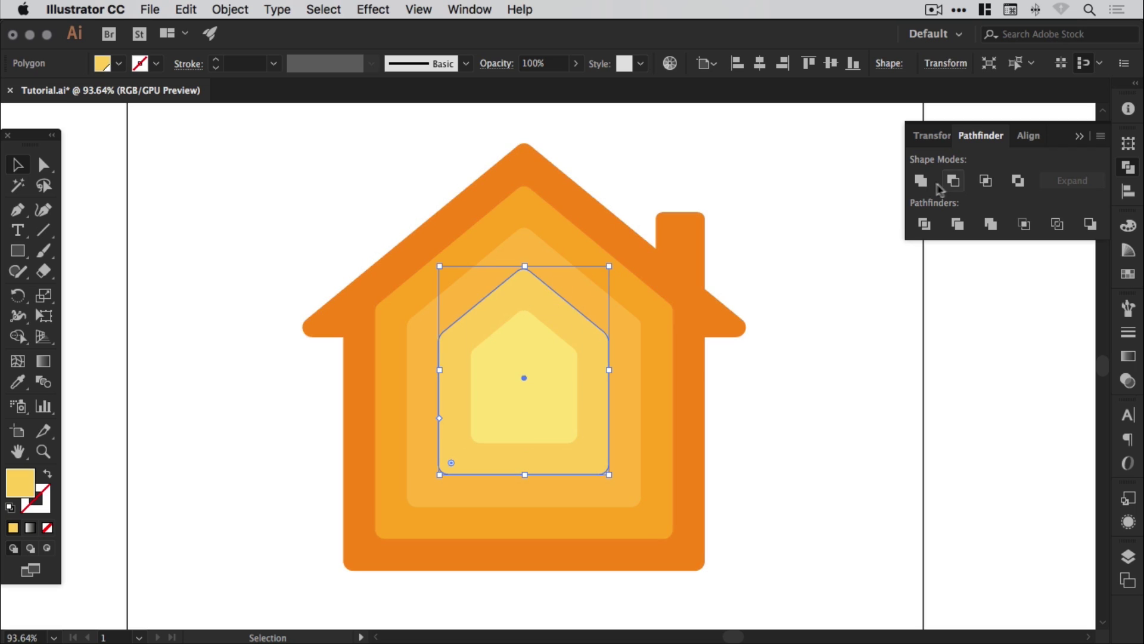
left_click(520, 243)
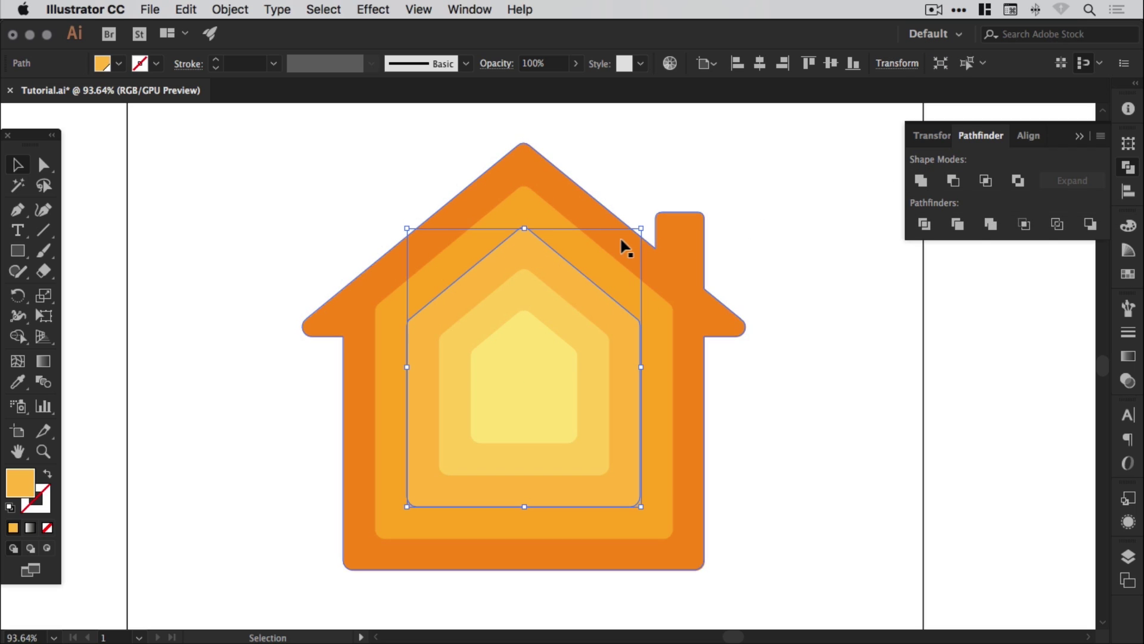
left_click(581, 235)
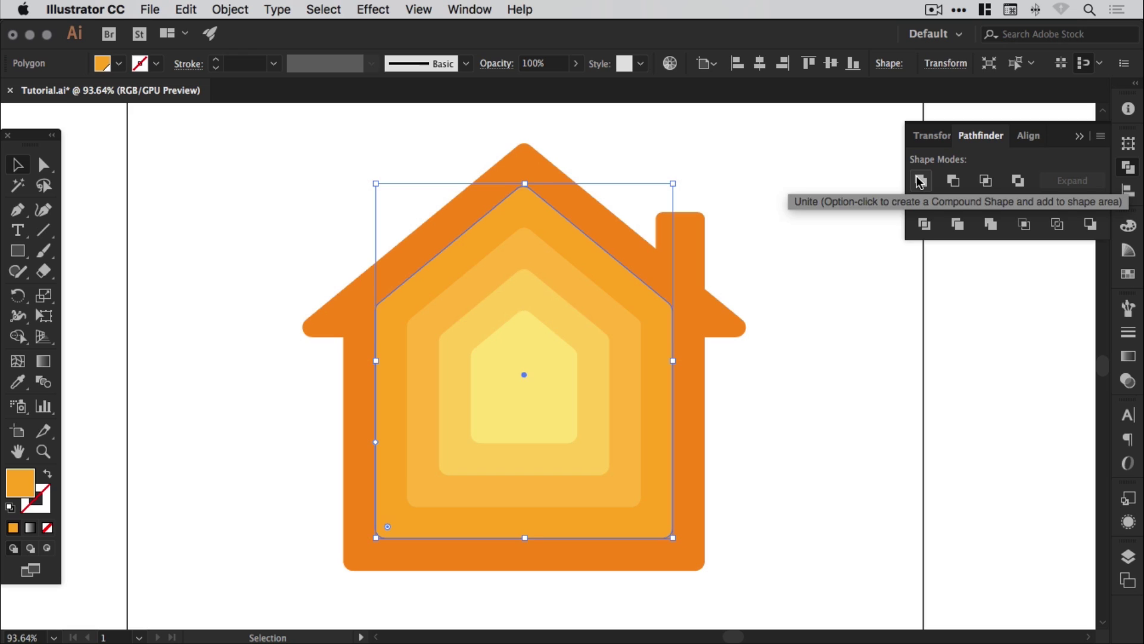
left_click(920, 181)
left_click(694, 301)
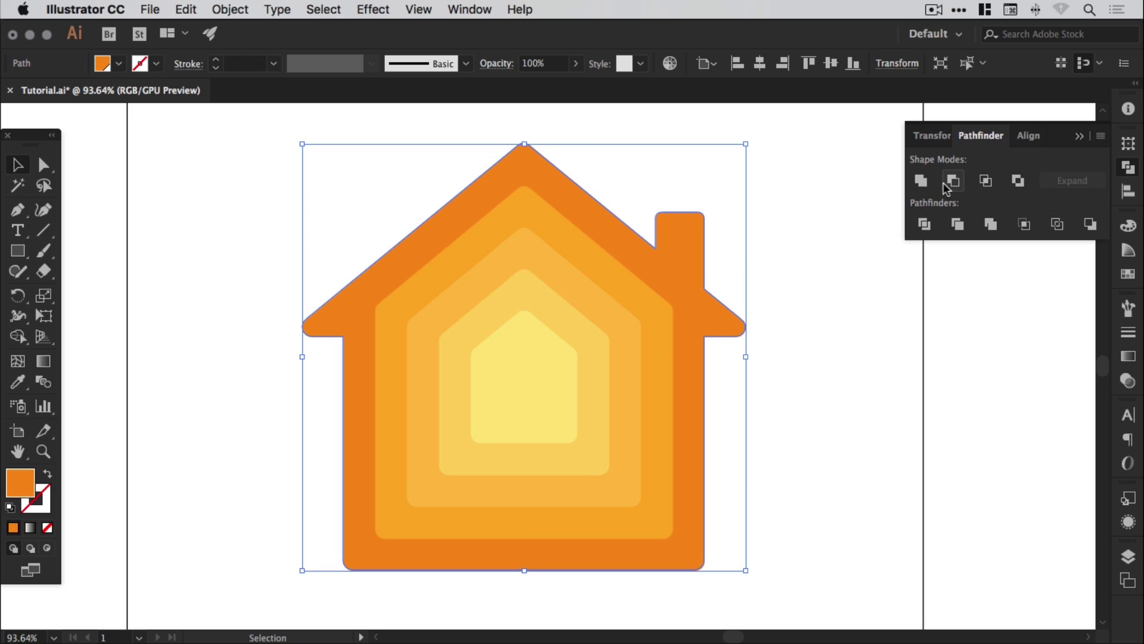
left_click(1128, 169)
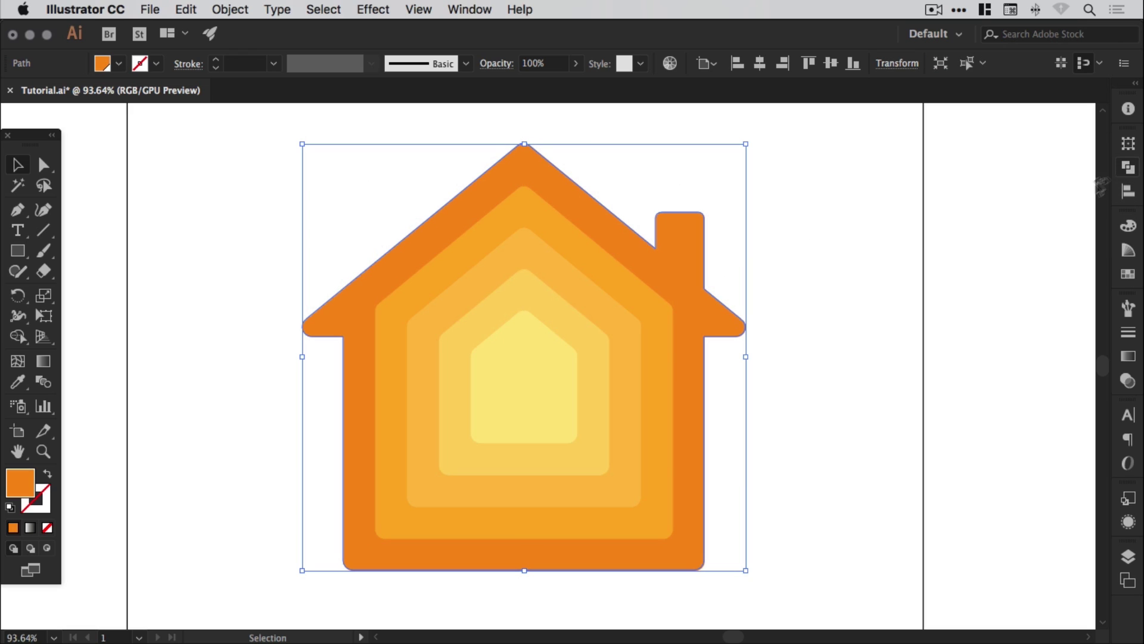
left_click(981, 273)
Step: Marquee-select all house shapes, group them, and scale the group down
left_click_drag(826, 171, 295, 576)
left_click(236, 9)
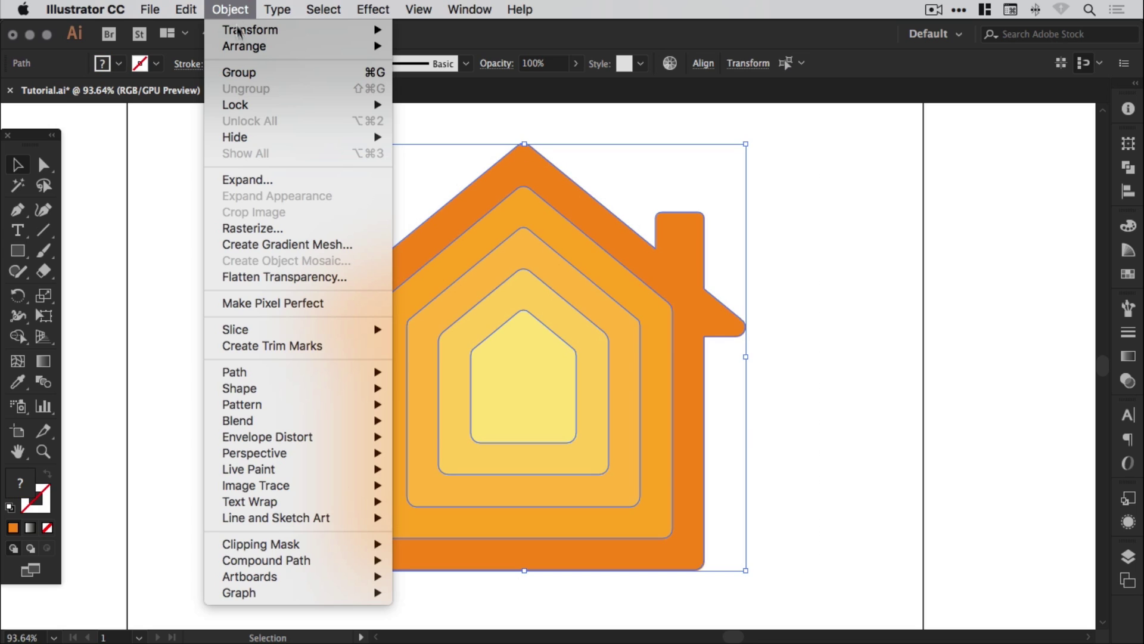
left_click(247, 72)
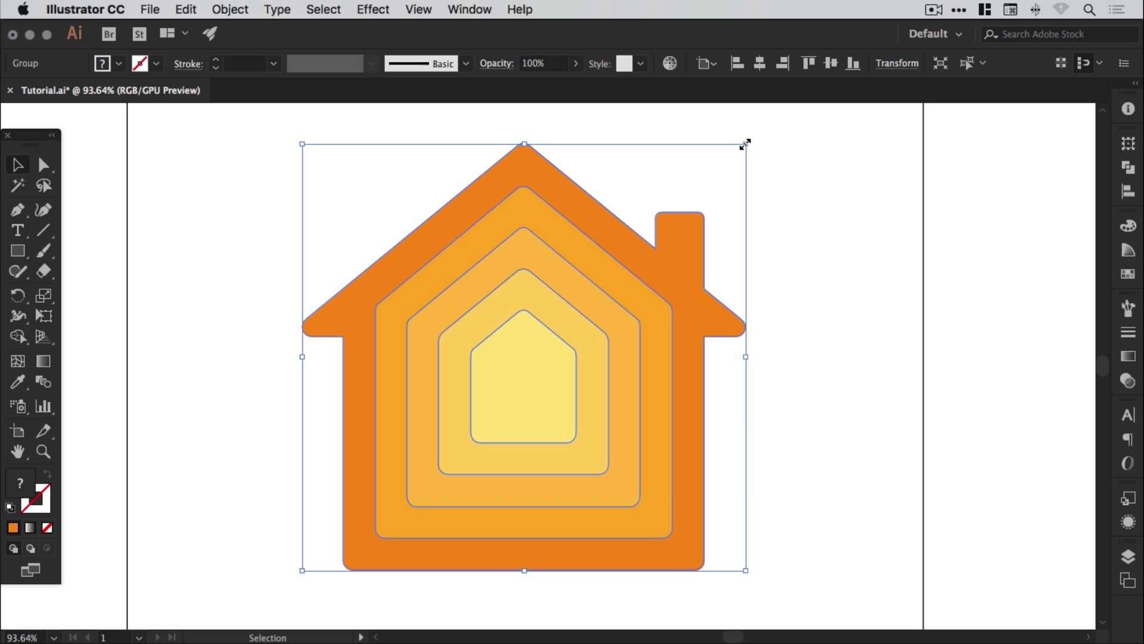
left_click_drag(745, 143, 406, 479)
Step: Undo the group's last scaling, fit the artboard in view, and drag the house off to the right
left_click(391, 455)
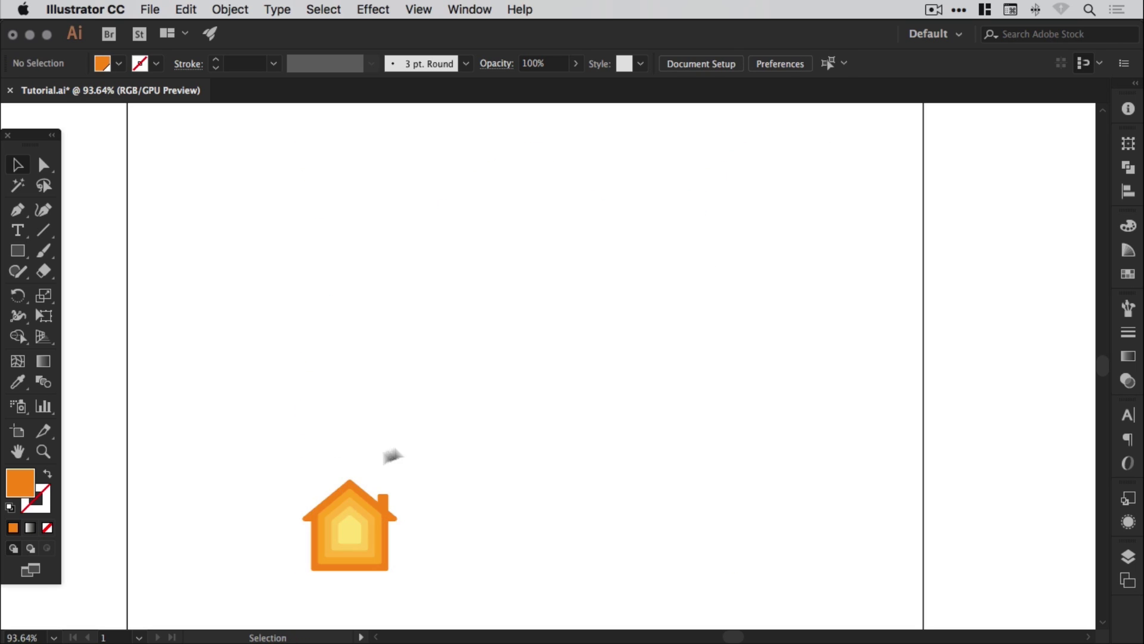
key("z")
left_click_drag(255, 444, 485, 582)
key("v")
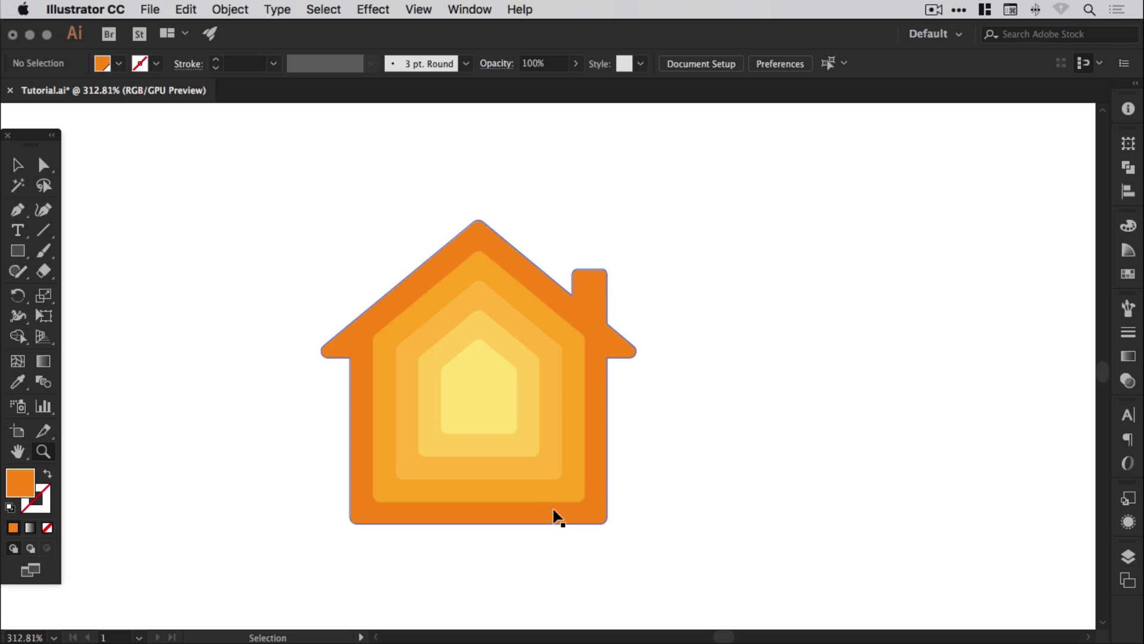
key("super+z")
key("super+z")
key("super+0")
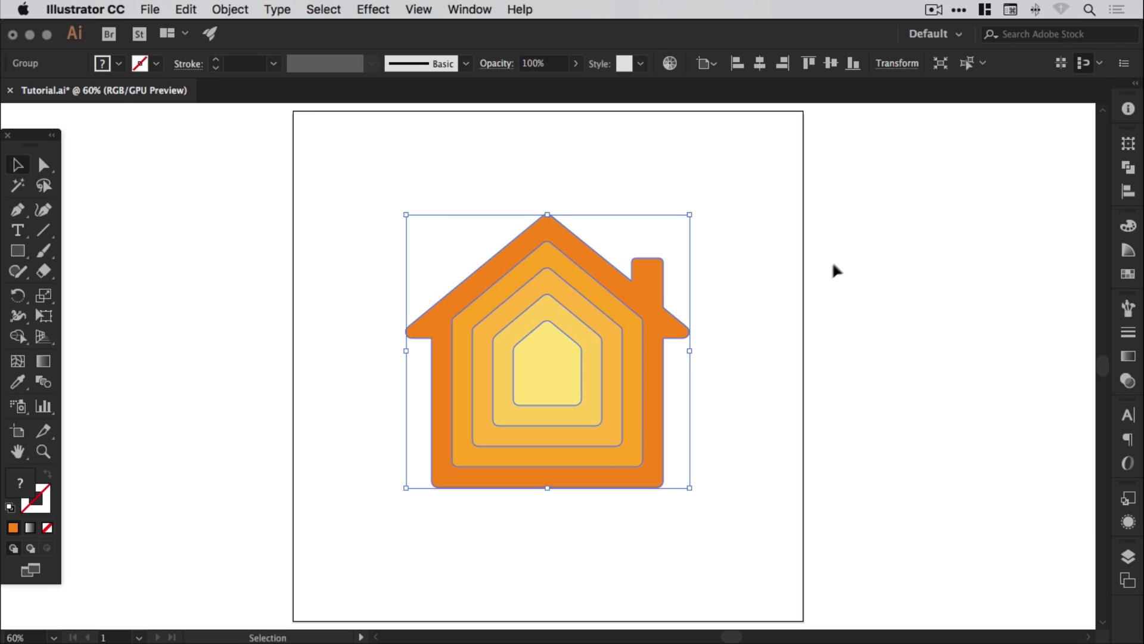
left_click(832, 259)
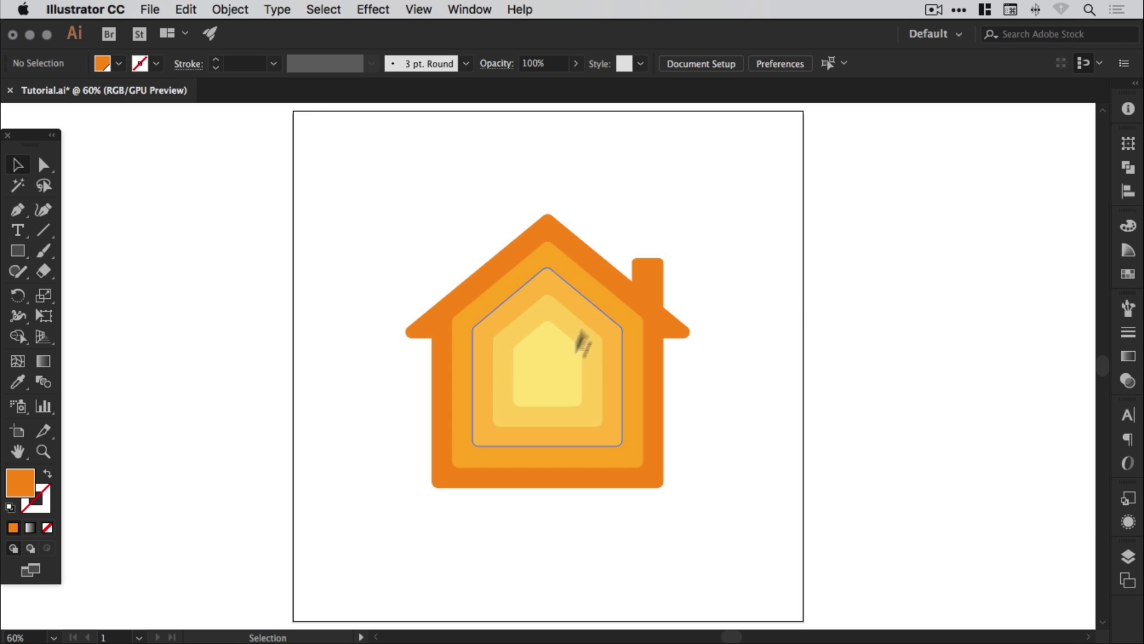
left_click_drag(521, 360, 927, 373)
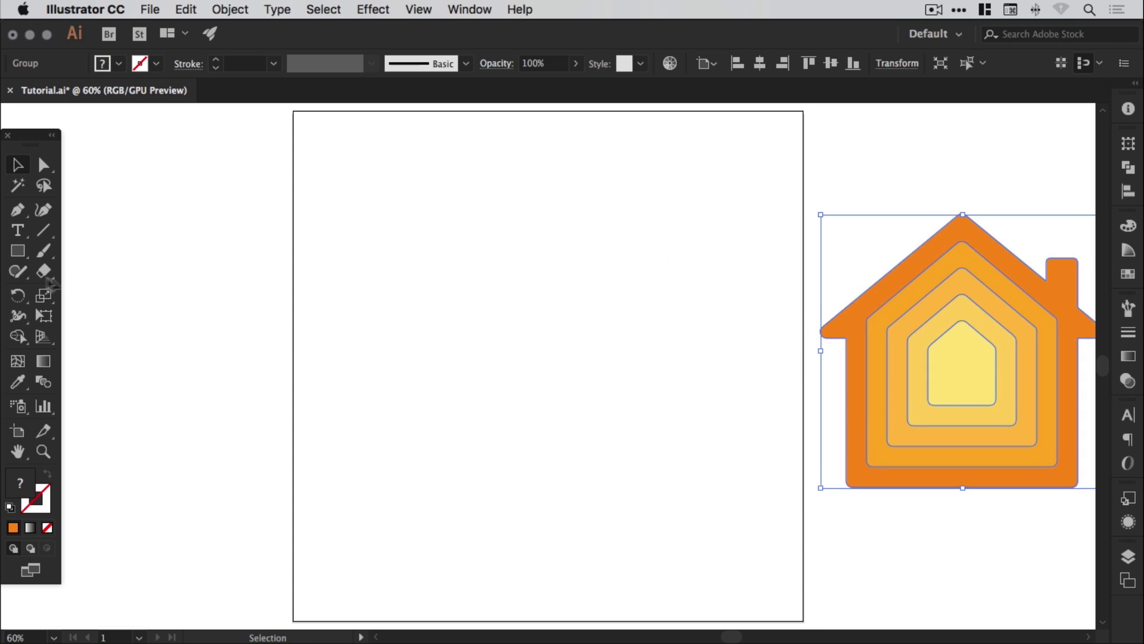
Step: Create a 400 × 400 px rectangle and nudge it toward the artboard centre
left_click(18, 252)
left_click(458, 276)
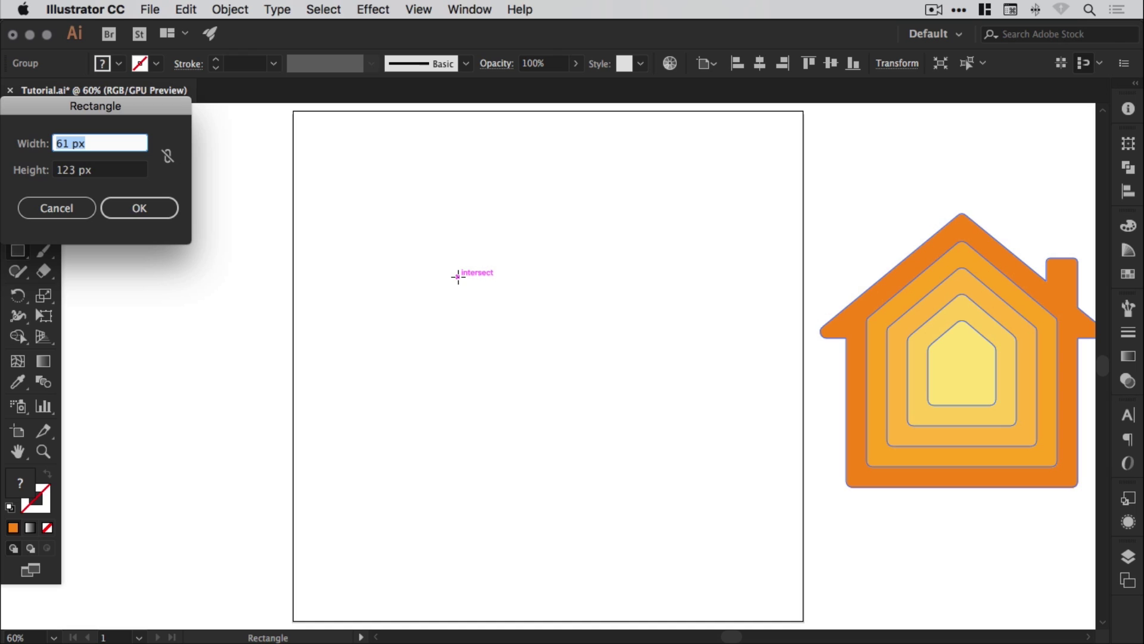
type("400")
key("Tab")
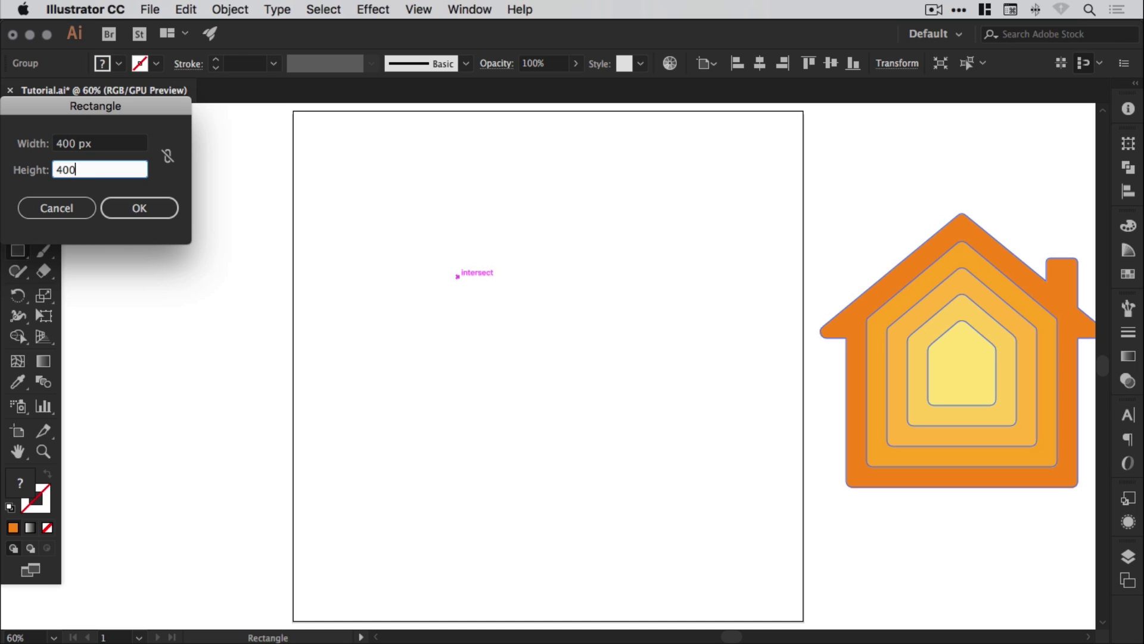
type("400")
key("Return")
key("v")
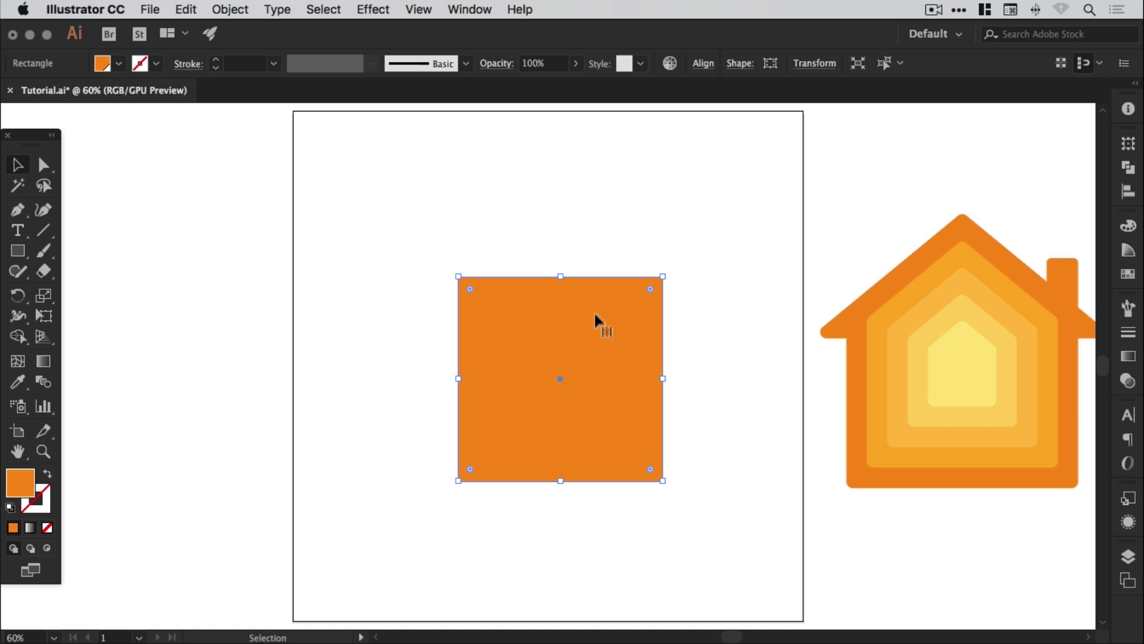
left_click_drag(600, 336, 588, 323)
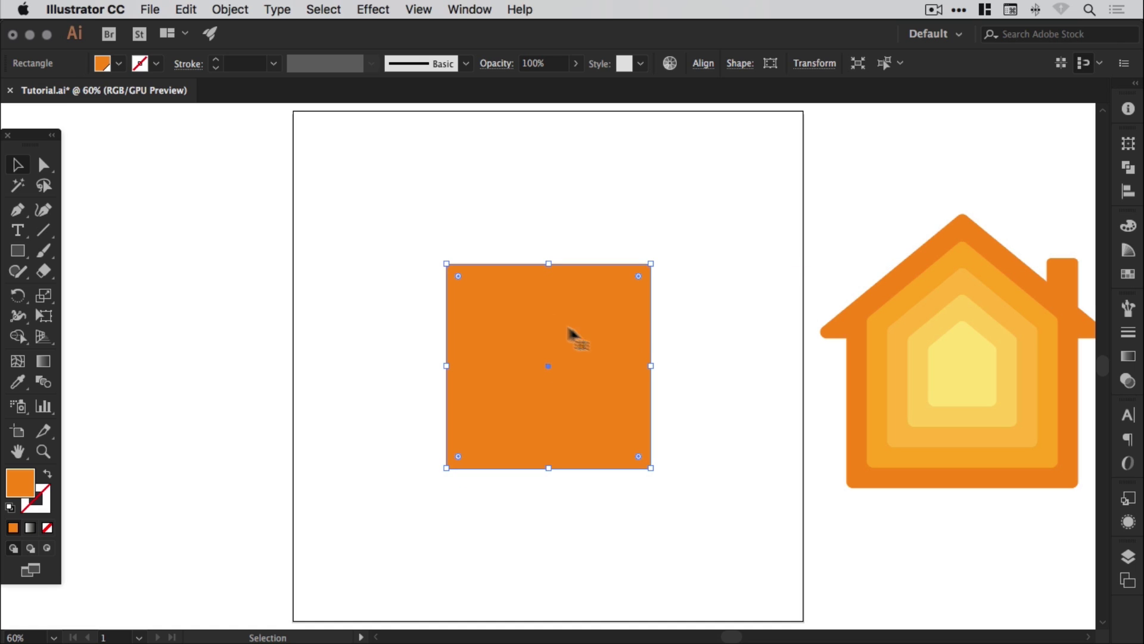
Step: Draw a rectangle from the artboard's top-left corner and stretch it to 1000 × 1000
left_click(17, 251)
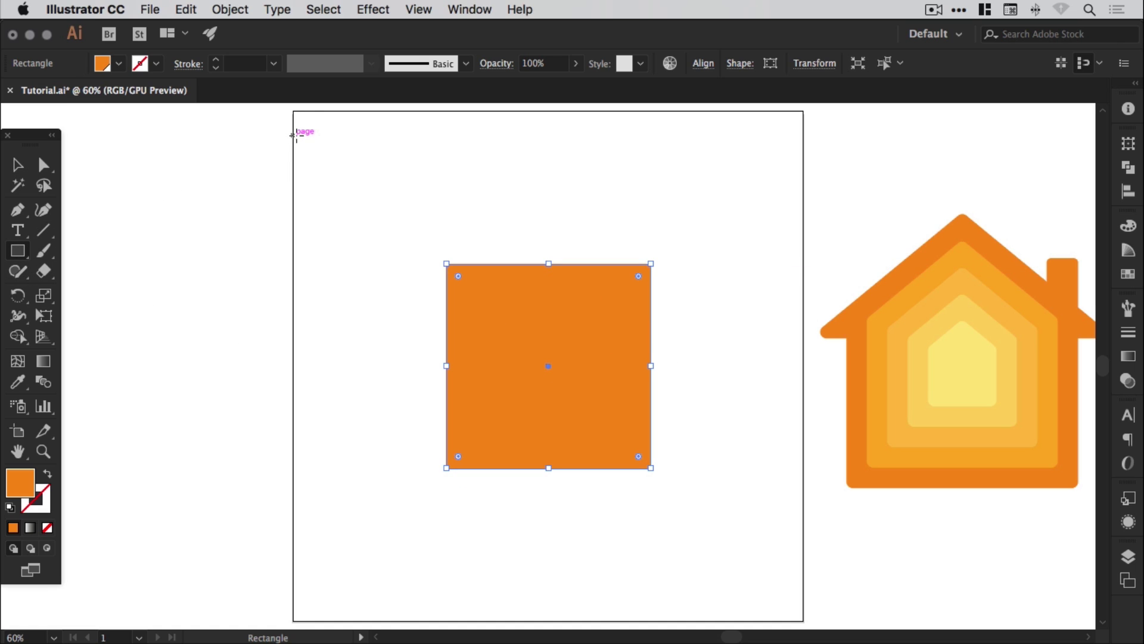
left_click_drag(293, 114, 388, 229)
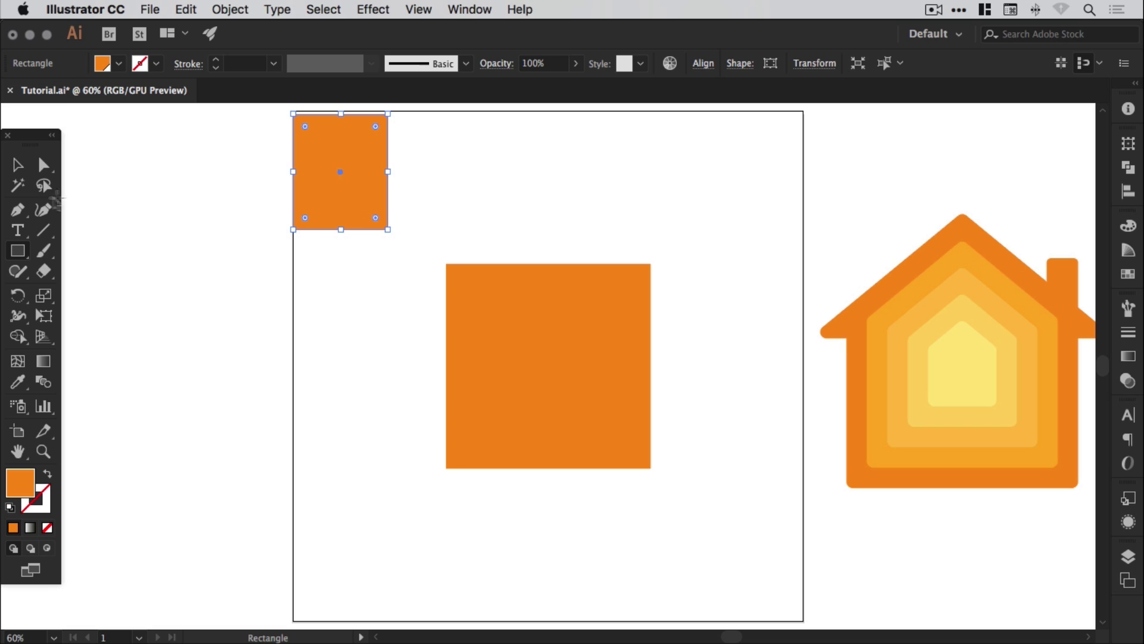
left_click(18, 165)
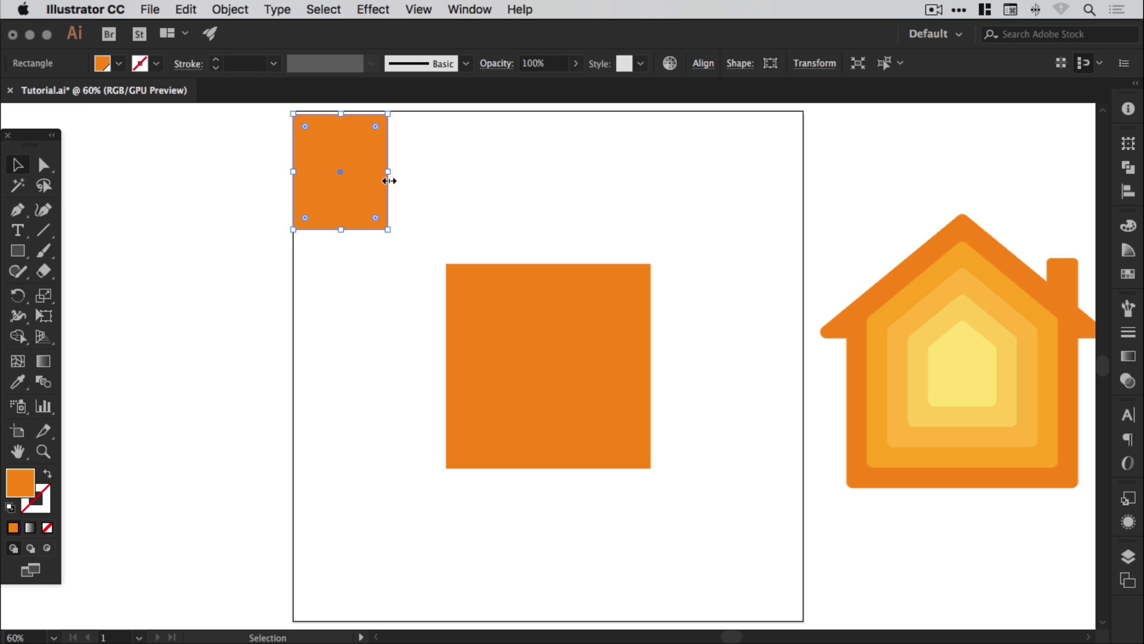
left_click_drag(388, 179, 422, 209)
left_click_drag(357, 165, 323, 135)
left_click_drag(387, 228, 806, 622)
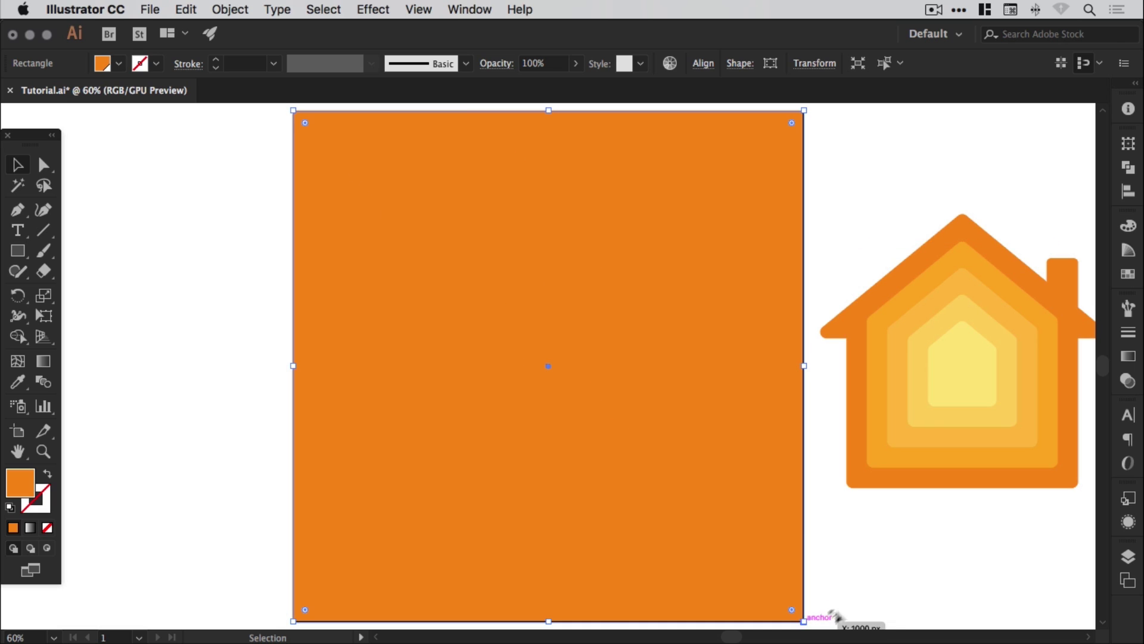
Step: Send the big rectangle to the back and give it a #f7f7f7 fill
left_click(231, 10)
mouse_move(241, 49)
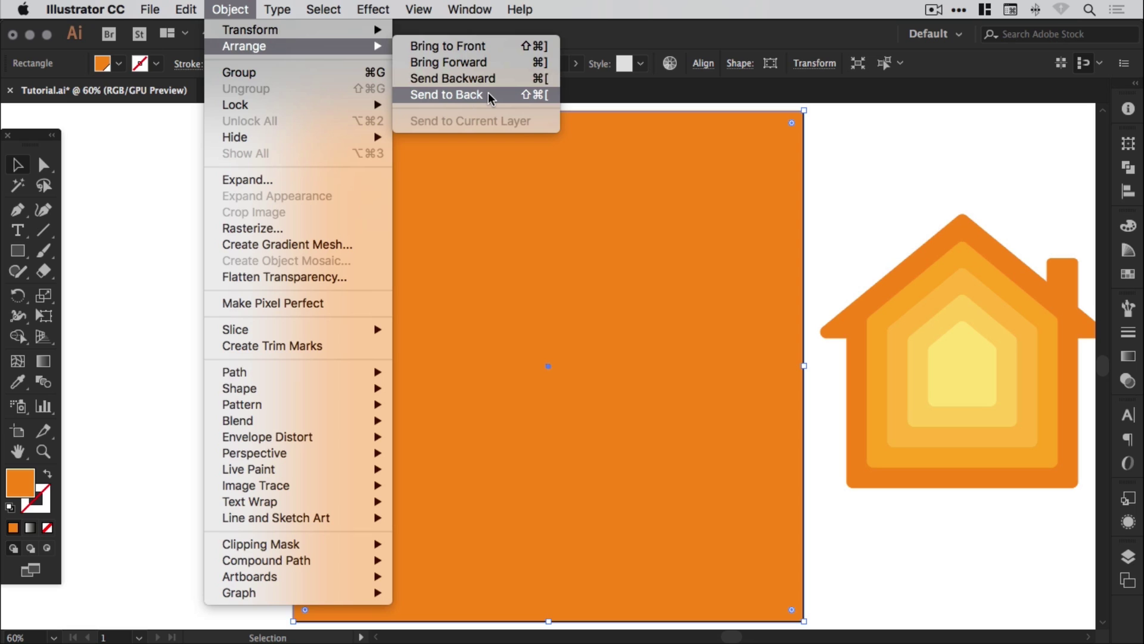
left_click(490, 98)
double_click(25, 484)
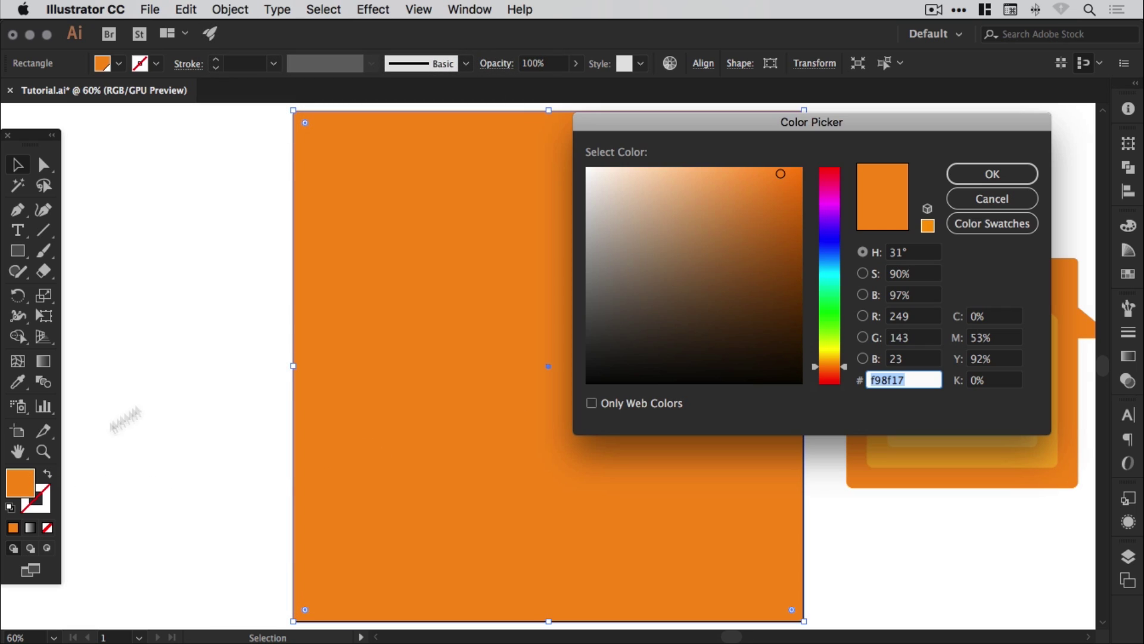
type("f7f7")
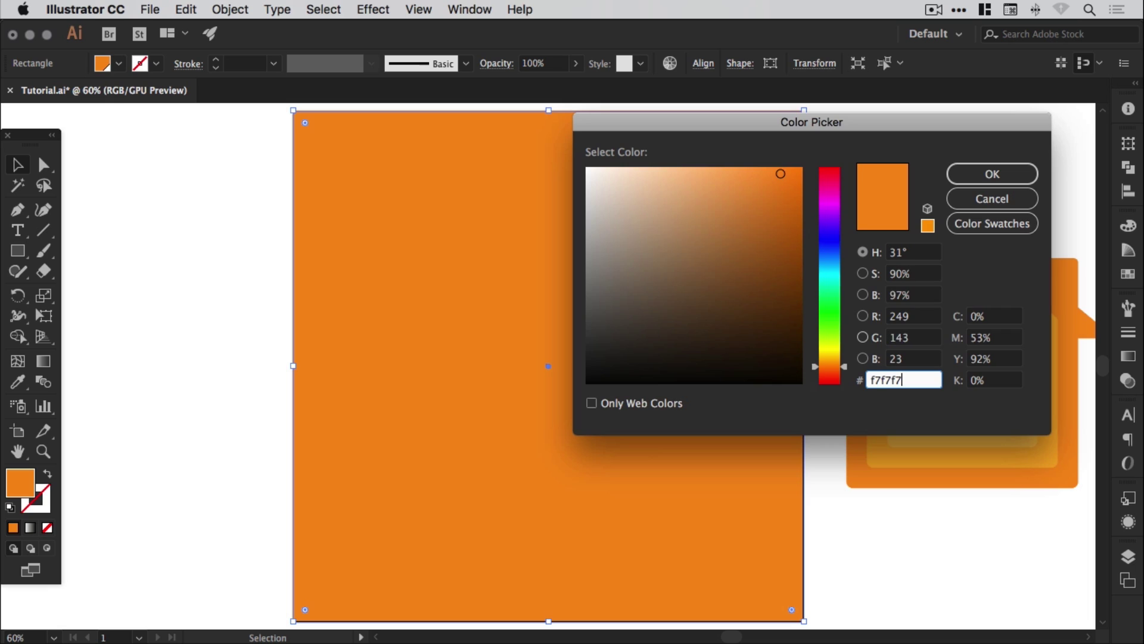
key("Return")
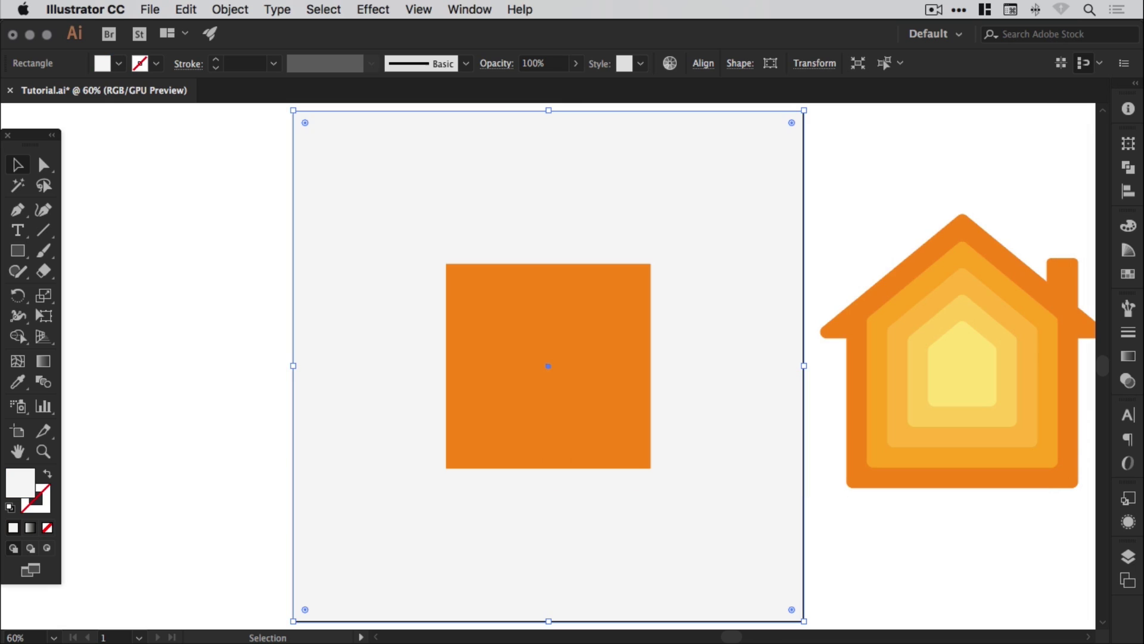
Step: Lock the grey background rectangle in place
left_click(231, 8)
mouse_move(241, 102)
left_click(444, 103)
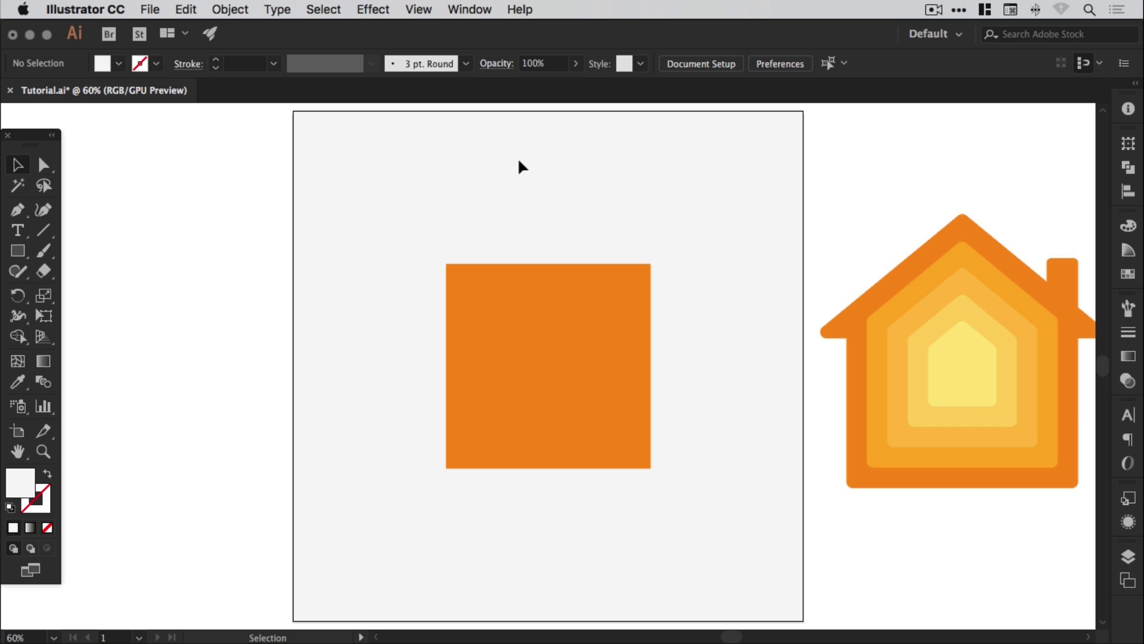
Step: Change the orange square's fill to white
left_click(594, 326)
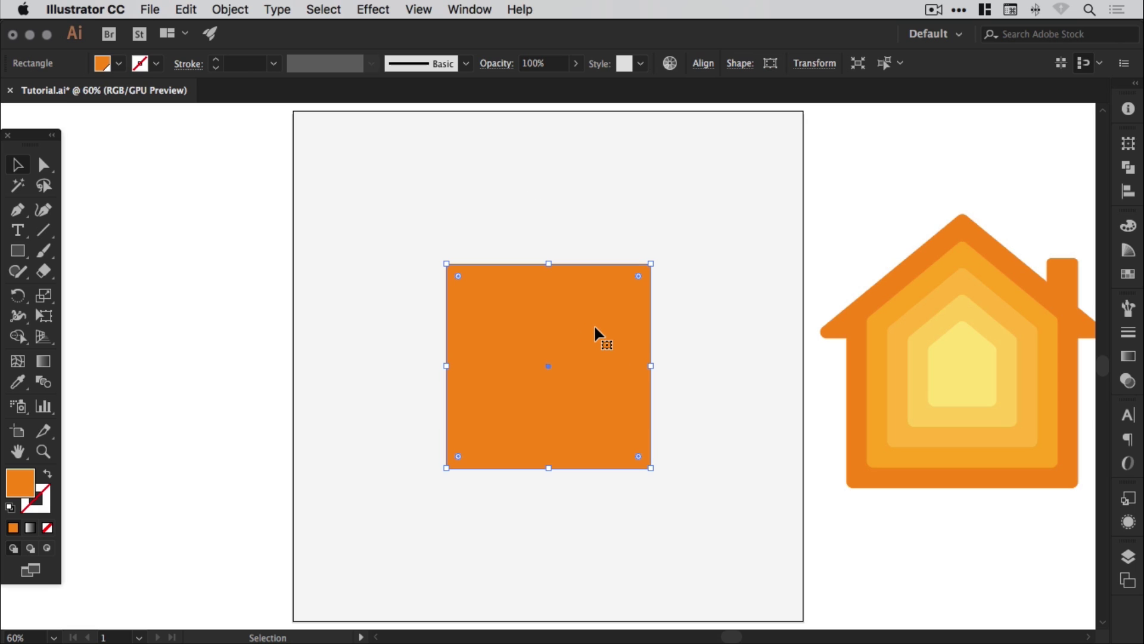
left_click(1129, 275)
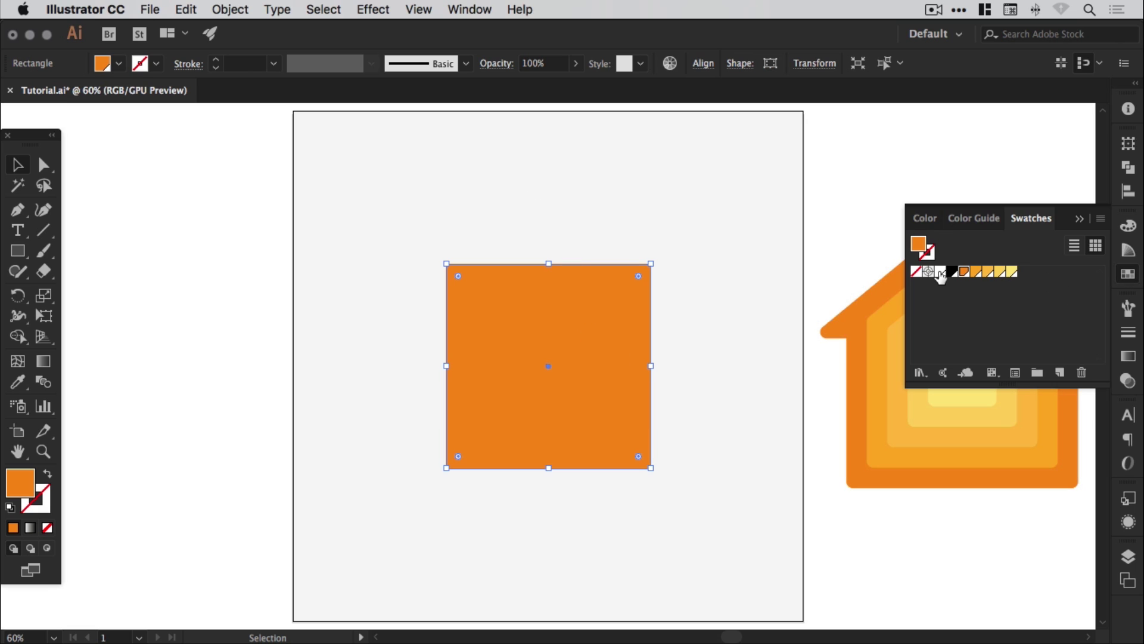
left_click(940, 272)
left_click(1128, 276)
Step: Round all four corners of the square to a 70 px radius
key("a")
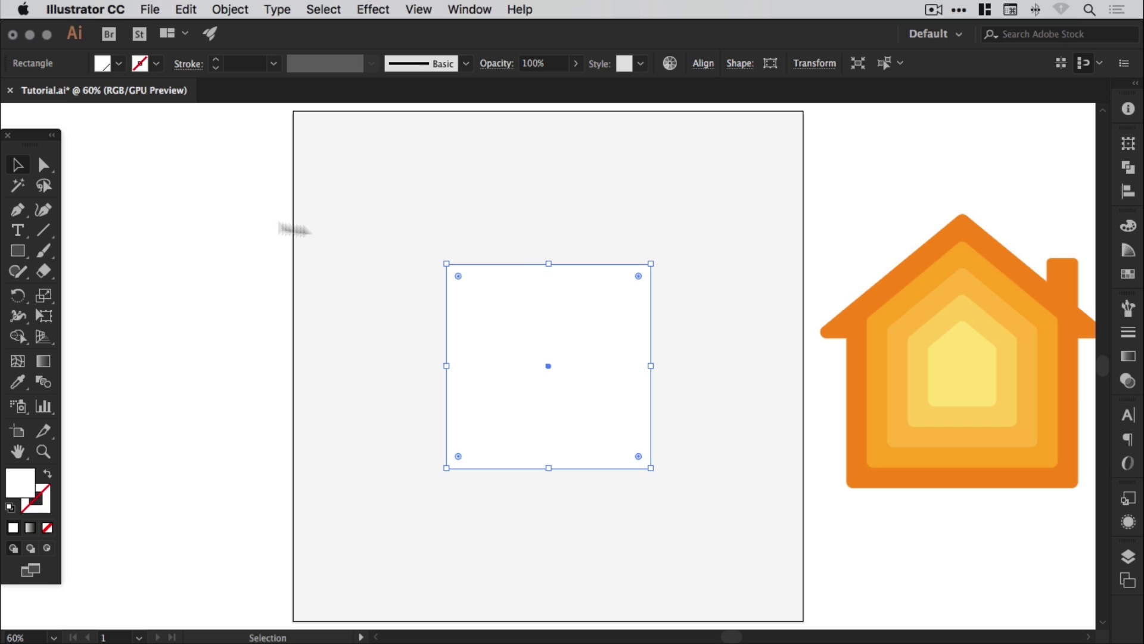
left_click(638, 277)
left_click_drag(638, 277, 615, 305)
left_click(774, 63)
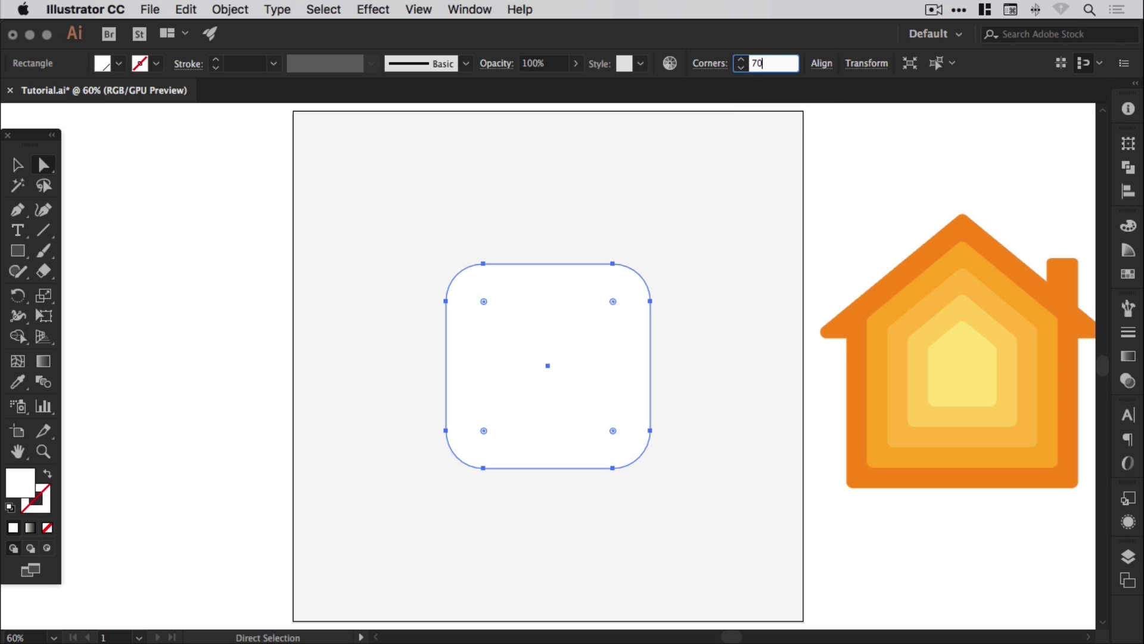
key("Return")
left_click(834, 197)
Step: Move the house group onto the white tile, bring it to front, shrink it and centre it
key("v")
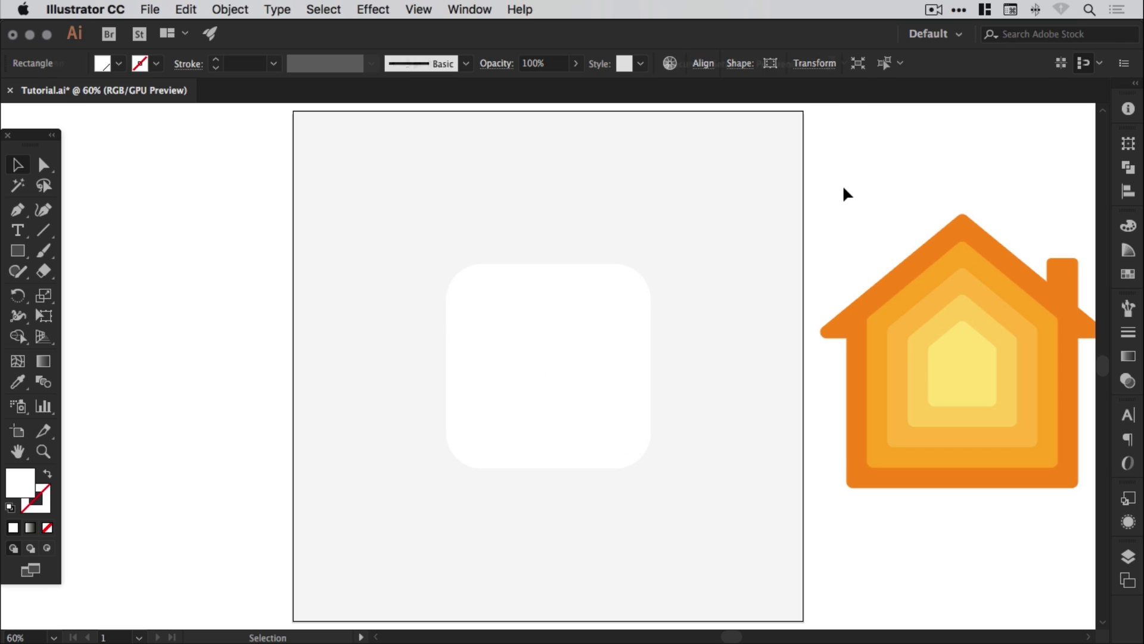
left_click_drag(964, 311, 549, 311)
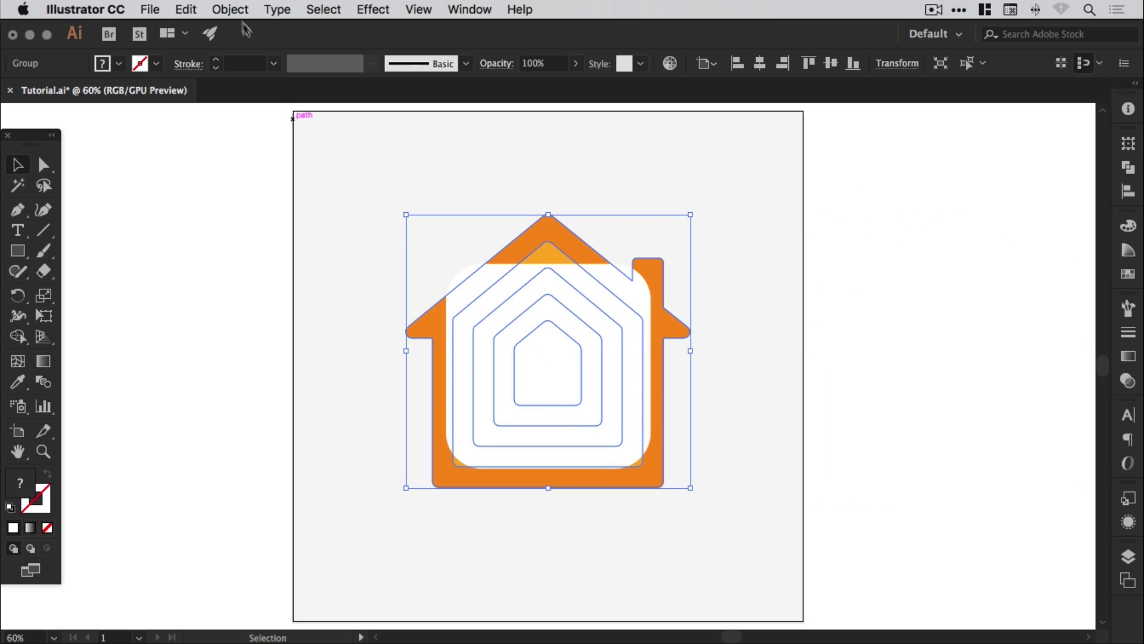
left_click(230, 9)
mouse_move(262, 48)
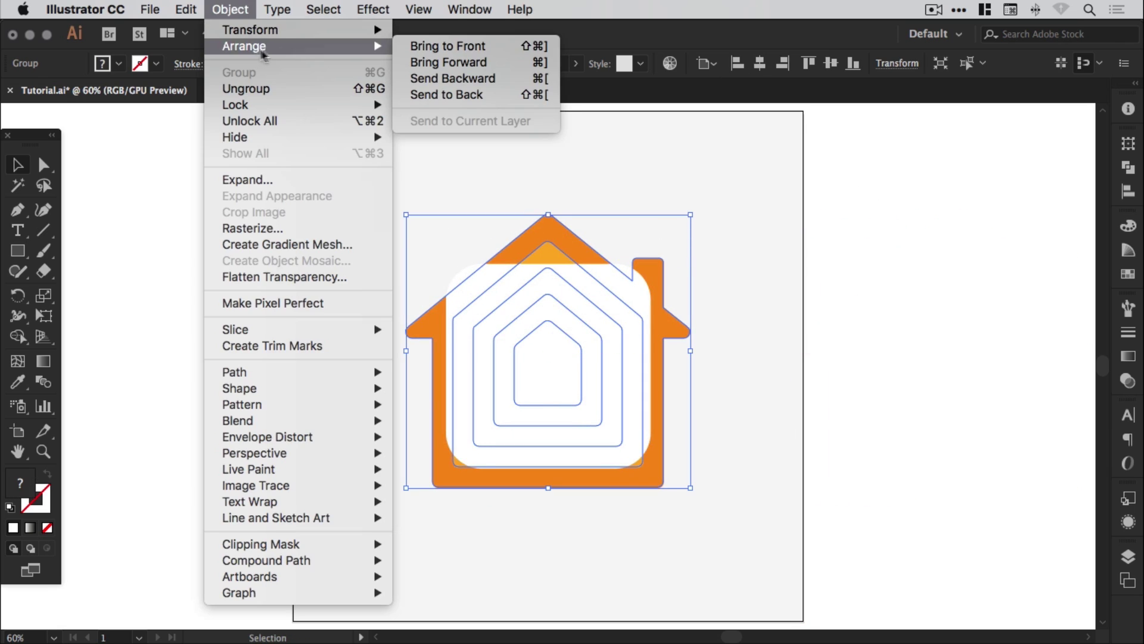
left_click(466, 46)
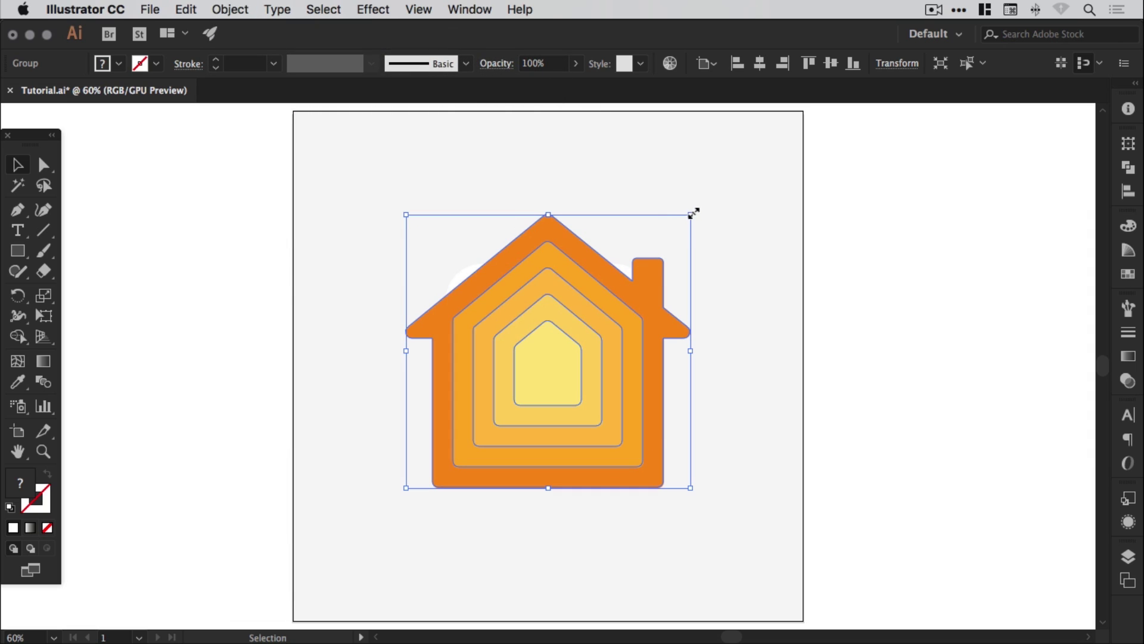
left_click_drag(691, 213, 609, 292)
left_click_drag(577, 330, 577, 342)
left_click(928, 284)
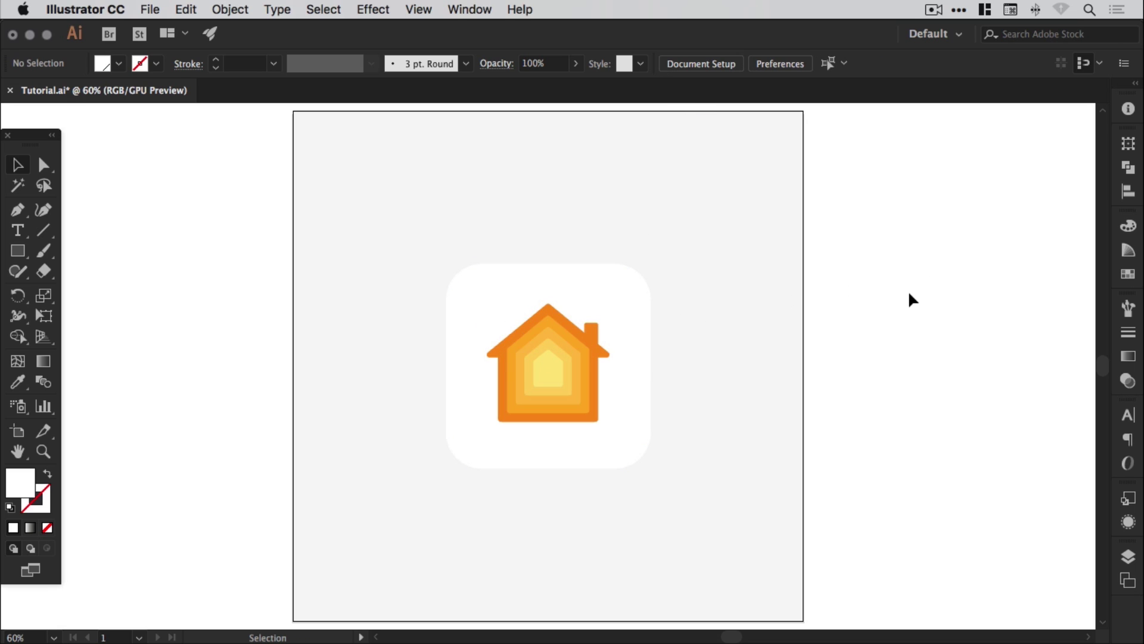